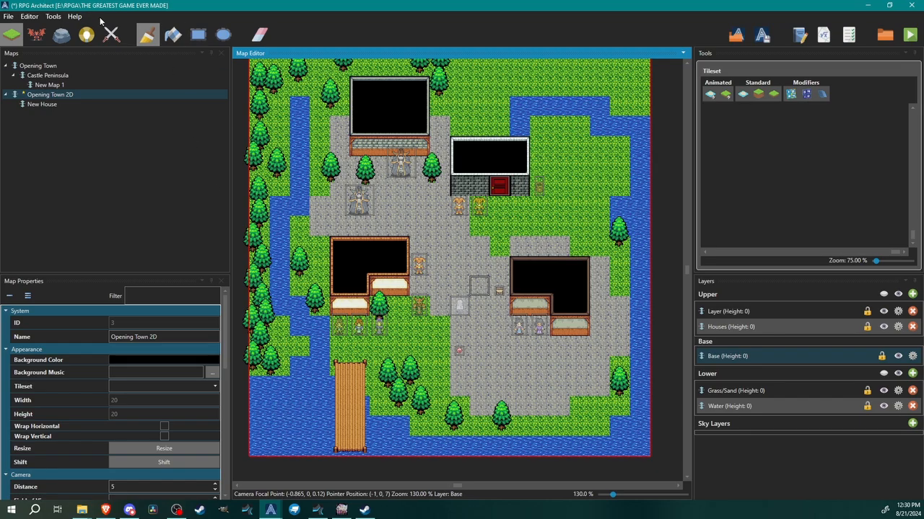
Open the RPG database and maximize its window.
{"action": "left_click", "coordinate": [53, 16]}
{"action": "left_click", "coordinate": [66, 29]}
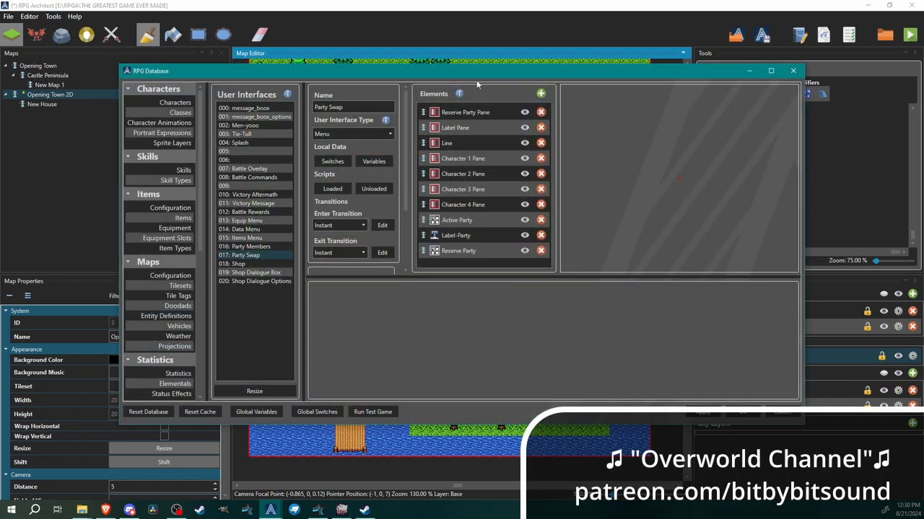
{"action": "double_click", "coordinate": [616, 73]}
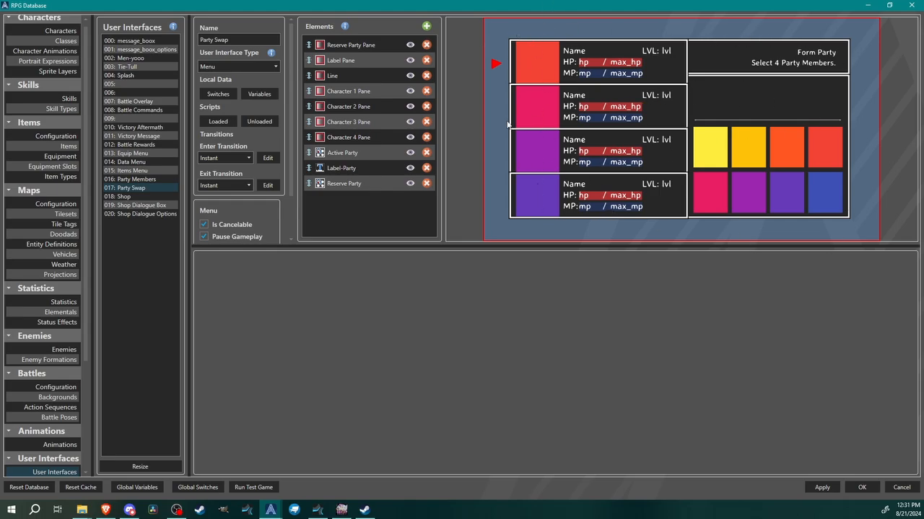
Inspect the properties of the Active Party and Reserve Party elements in the Party Swap interface.
{"action": "left_click", "coordinate": [345, 153]}
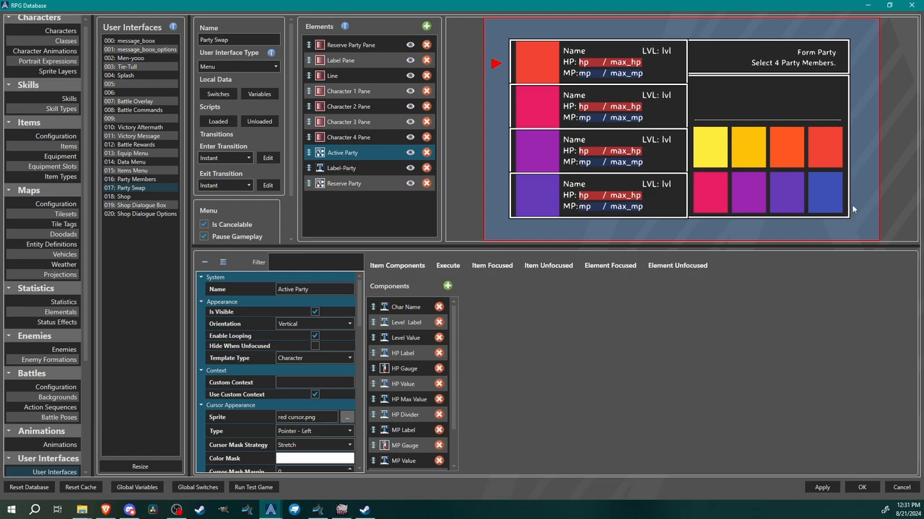
{"action": "left_click", "coordinate": [354, 184]}
{"action": "left_click", "coordinate": [349, 151]}
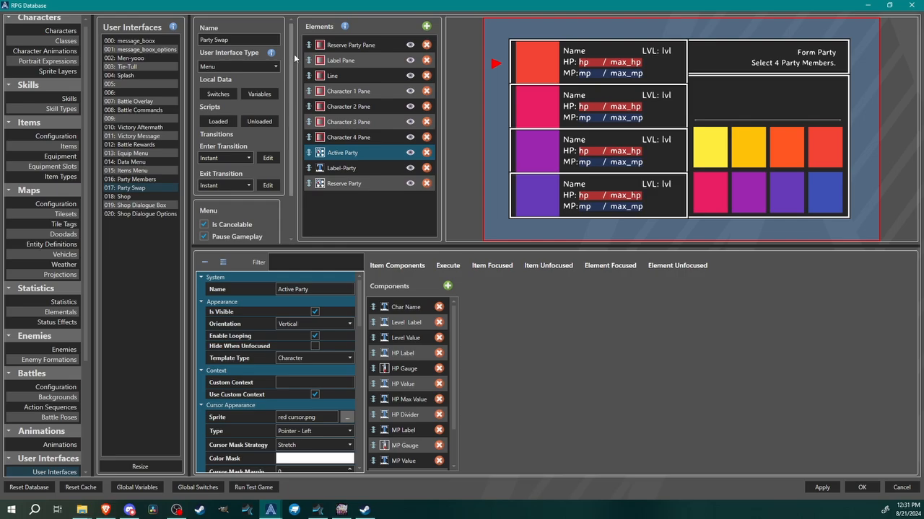
Choose Active Party as the context of the Party Swap menu.
{"action": "left_click", "coordinate": [130, 189]}
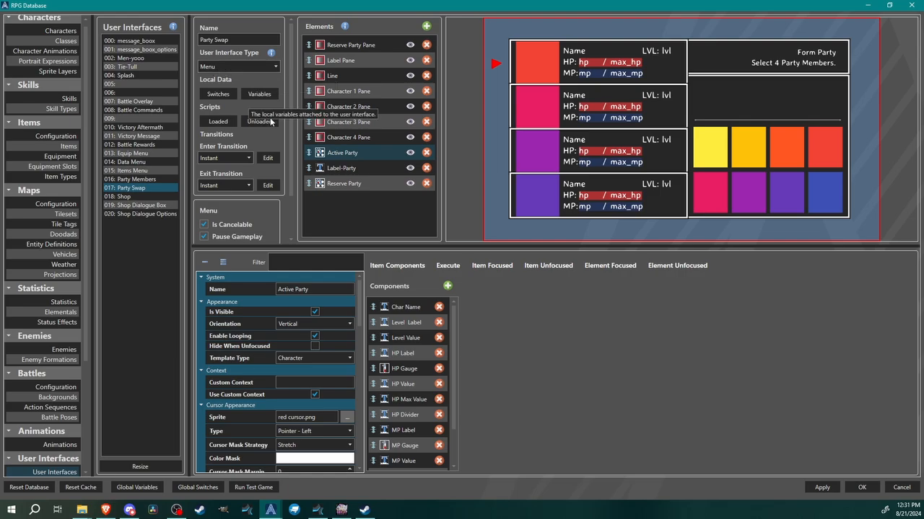
{"action": "scroll", "coordinate": [211, 215], "scroll_direction": "down", "scroll_amount": 2}
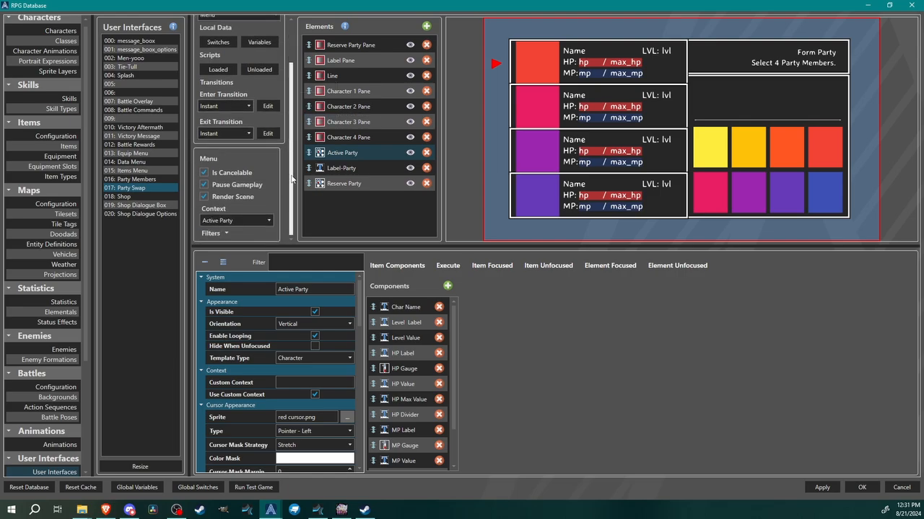
{"action": "left_click", "coordinate": [244, 219]}
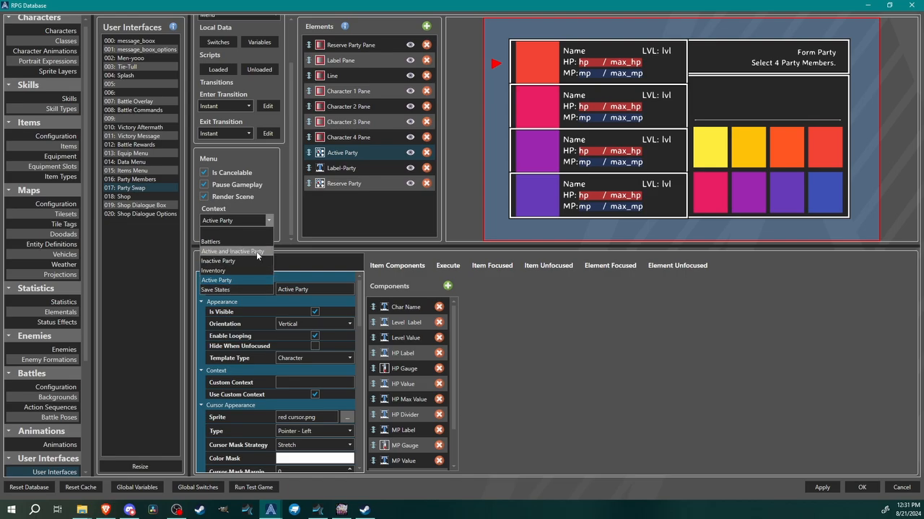
{"action": "left_click", "coordinate": [233, 281]}
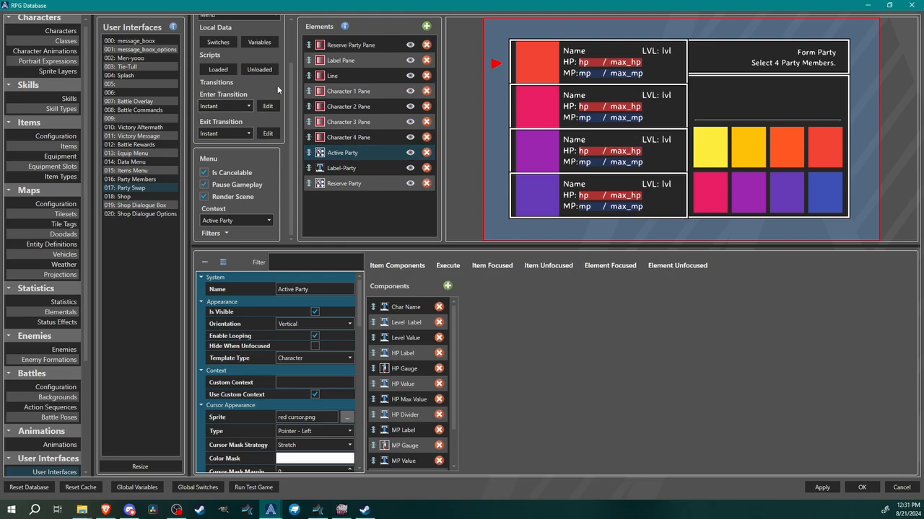
Add a Set User Interface Element Context command targeting Reserve Party to the Party Swap menu's Loaded script.
{"action": "scroll", "coordinate": [293, 61], "scroll_direction": "up", "scroll_amount": 3}
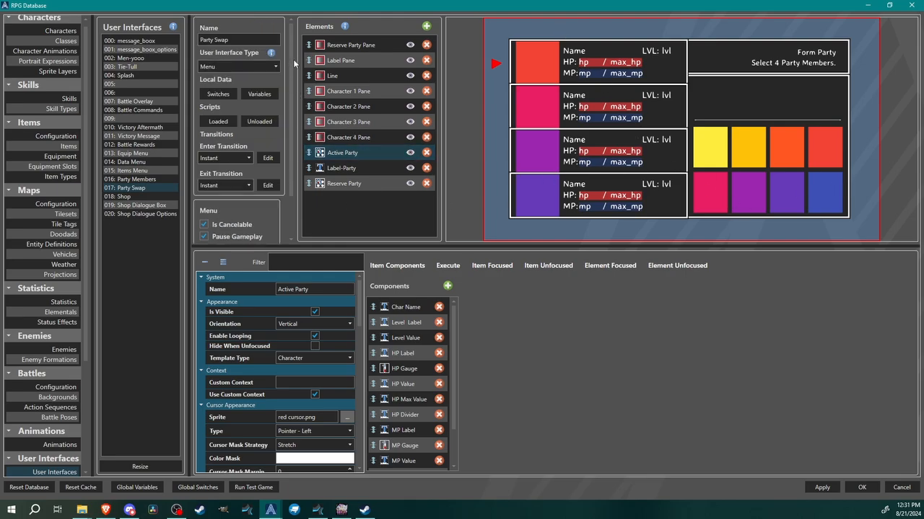
{"action": "left_click", "coordinate": [218, 121]}
{"action": "right_click", "coordinate": [266, 119]}
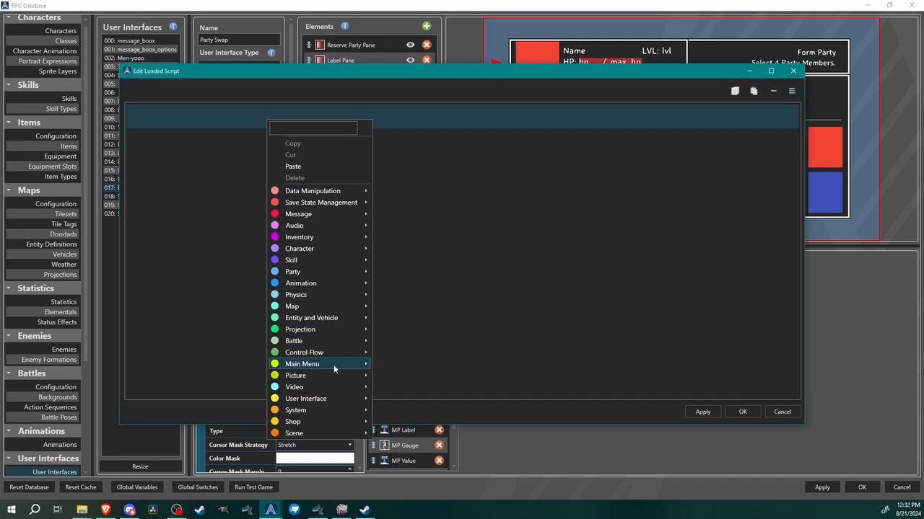
{"action": "mouse_move", "coordinate": [307, 399]}
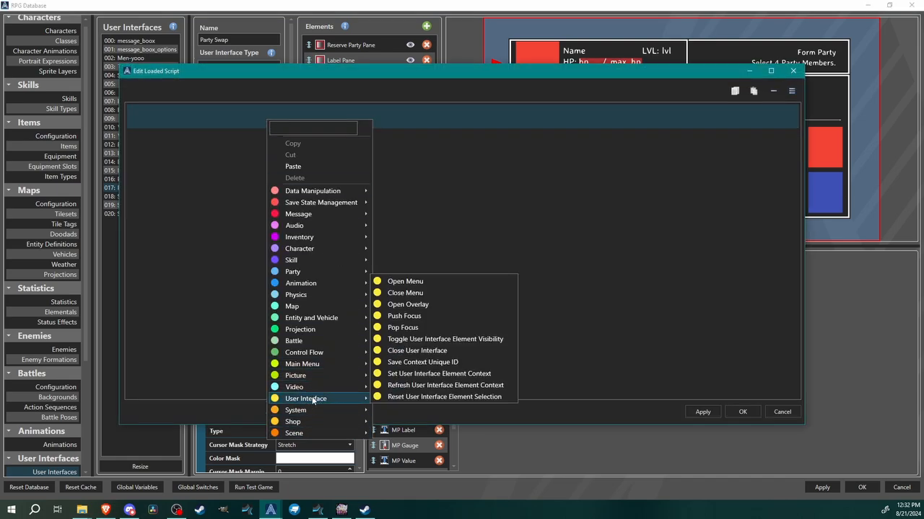
{"action": "left_click", "coordinate": [417, 376]}
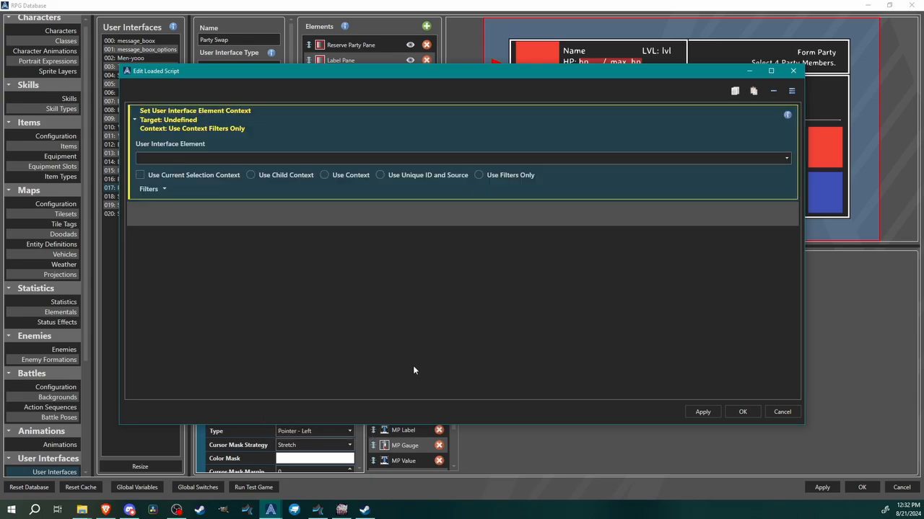
{"action": "left_click", "coordinate": [207, 157]}
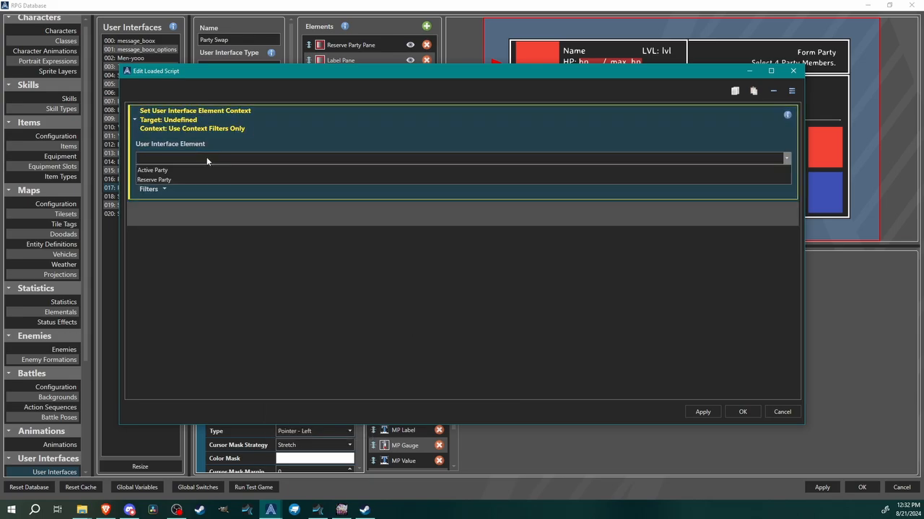
{"action": "left_click", "coordinate": [166, 179]}
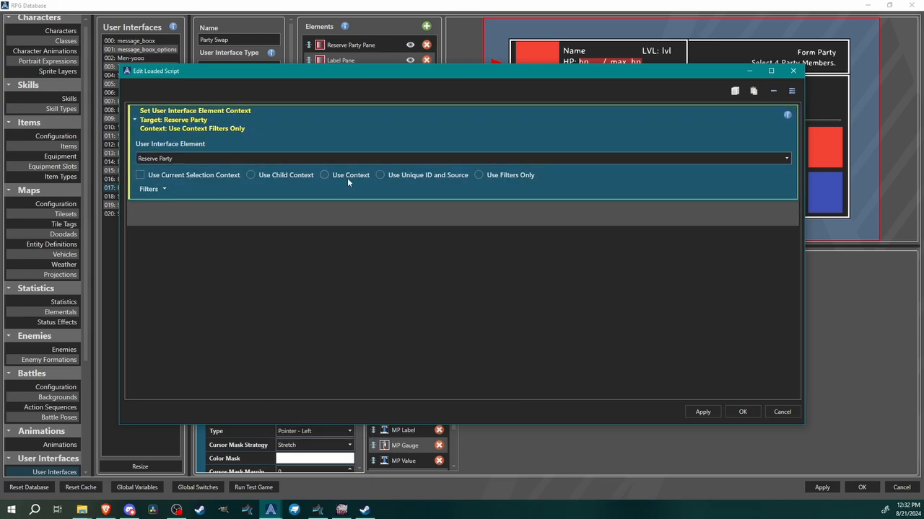
Make the command use the Inactive Party context and save the Loaded script.
{"action": "left_click", "coordinate": [324, 175]}
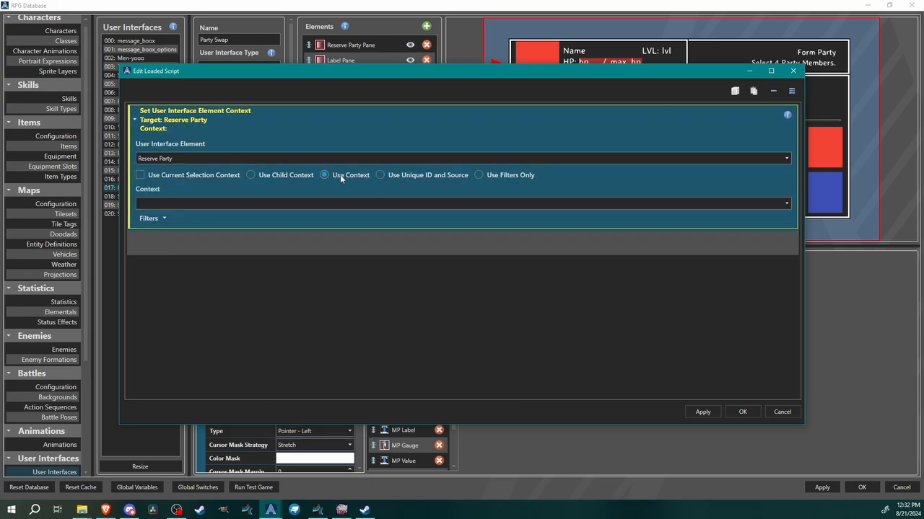
{"action": "left_click", "coordinate": [211, 209]}
{"action": "left_click", "coordinate": [166, 250]}
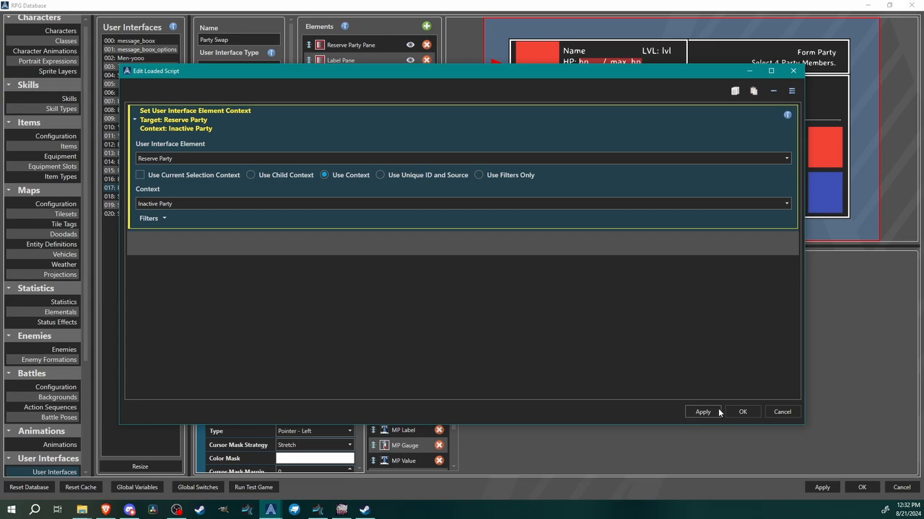
{"action": "left_click", "coordinate": [741, 412]}
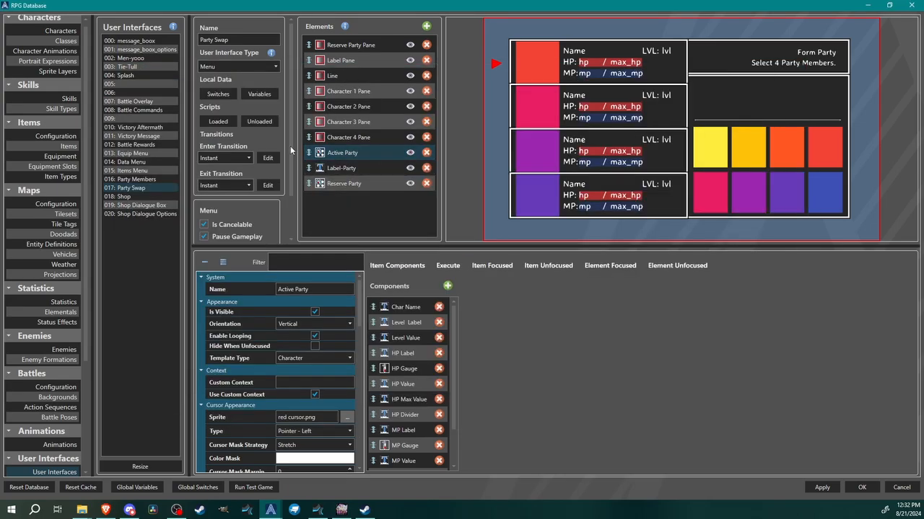
Review the local variables attached to the Party Swap menu.
{"action": "left_click", "coordinate": [257, 95]}
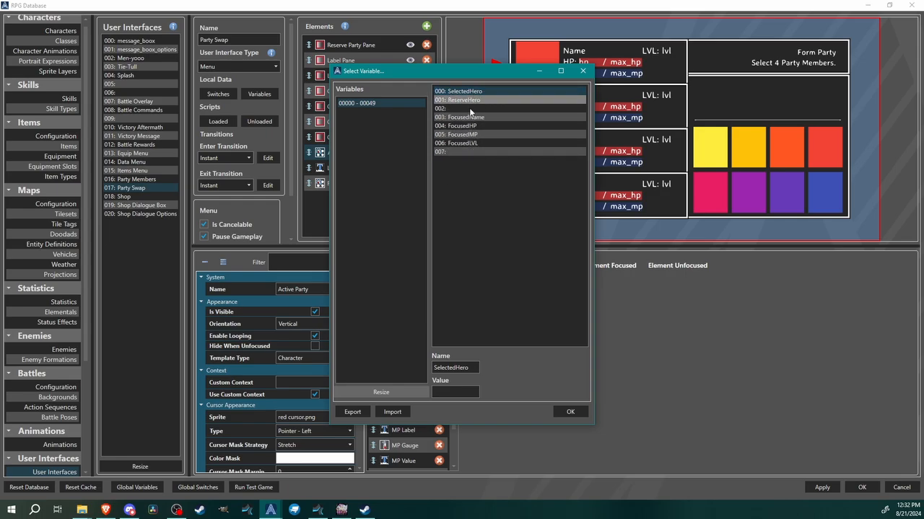
{"action": "left_click", "coordinate": [574, 416]}
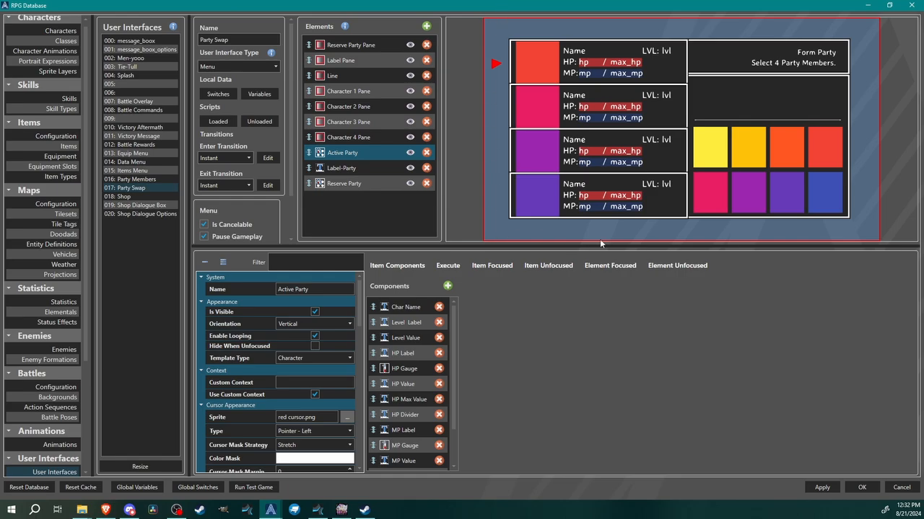
In the Men-yooo interface's Menu Items List, give the Party item an Execute command that opens the Party Swap menu.
{"action": "left_click", "coordinate": [130, 62]}
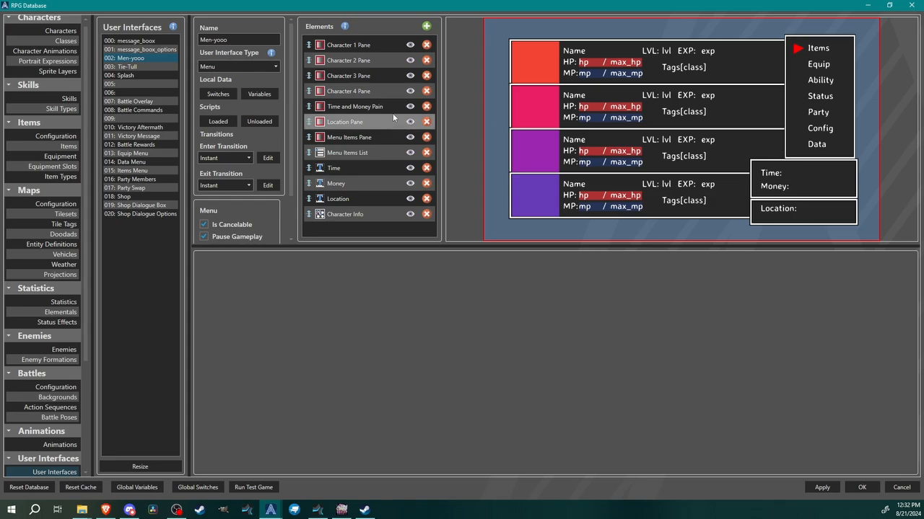
{"action": "left_click", "coordinate": [337, 153]}
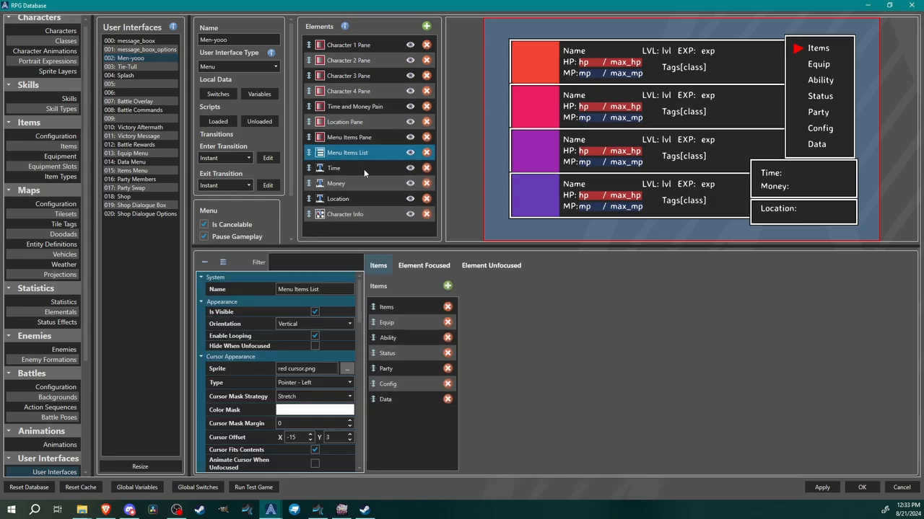
{"action": "left_click", "coordinate": [400, 369]}
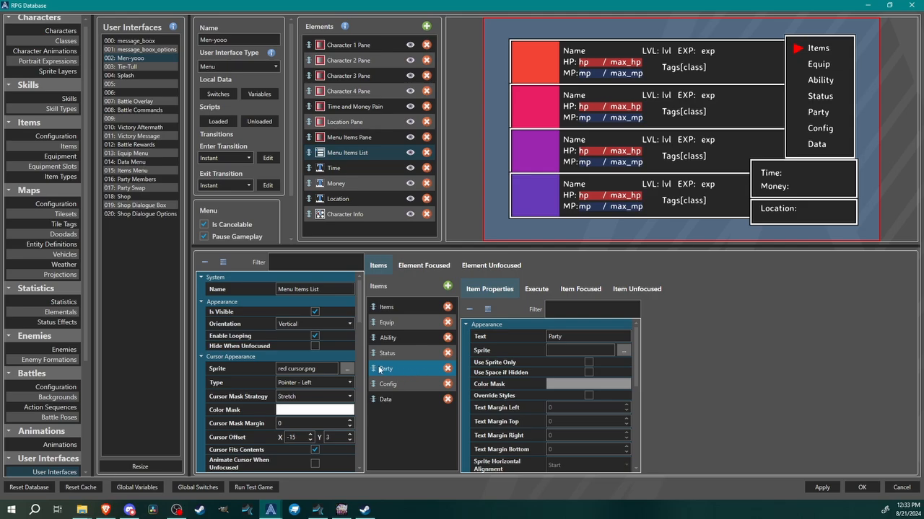
{"action": "left_click", "coordinate": [536, 288]}
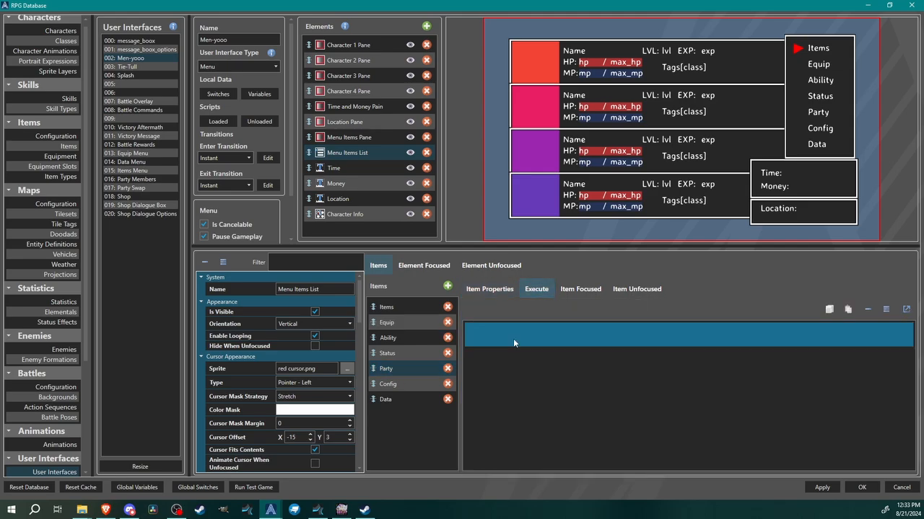
{"action": "right_click", "coordinate": [513, 339]}
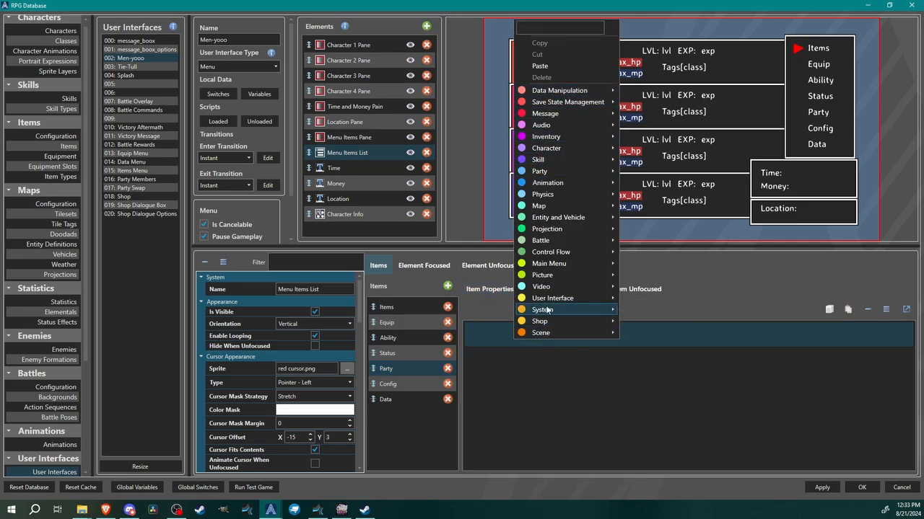
{"action": "mouse_move", "coordinate": [547, 309]}
{"action": "left_click", "coordinate": [638, 302]}
{"action": "left_click", "coordinate": [507, 368]}
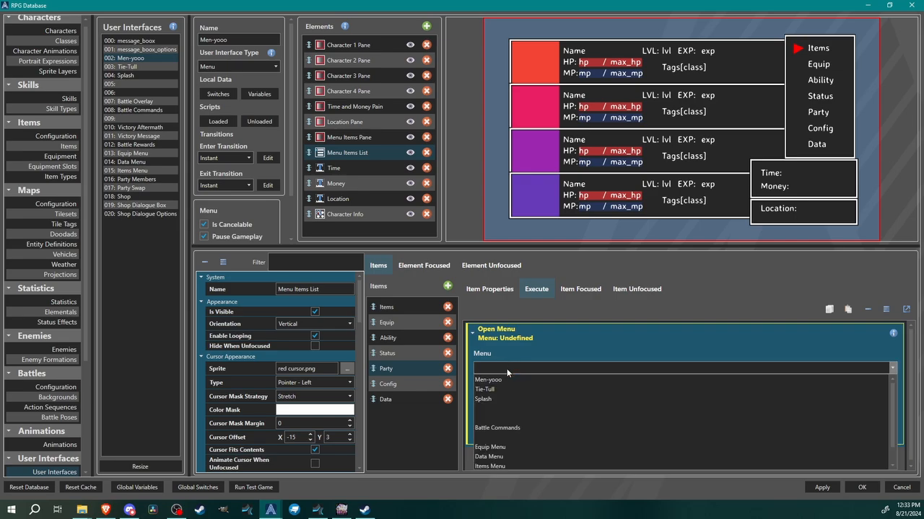
{"action": "scroll", "coordinate": [519, 460], "scroll_direction": "down", "scroll_amount": 2}
{"action": "left_click", "coordinate": [506, 465]}
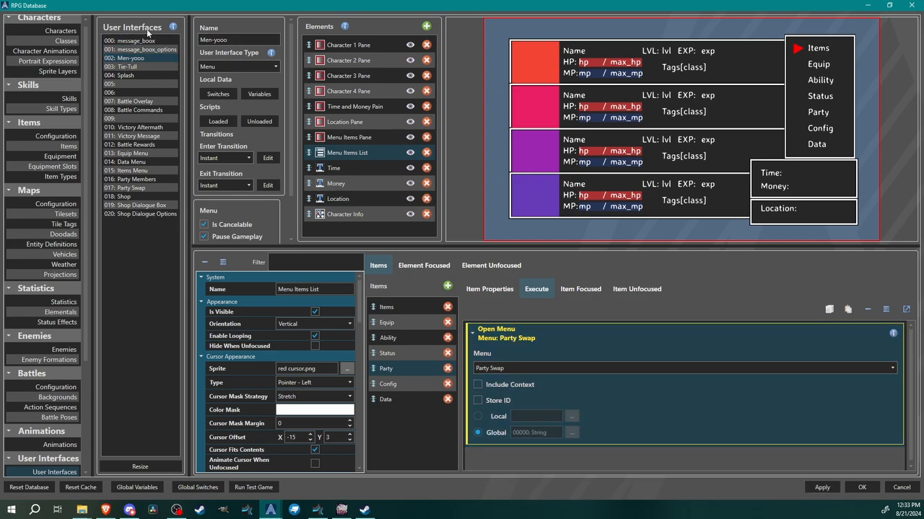
Add a Push Focus command targeting Reserve Party to the Execute script of Party Swap's Active Party element.
{"action": "left_click", "coordinate": [142, 189]}
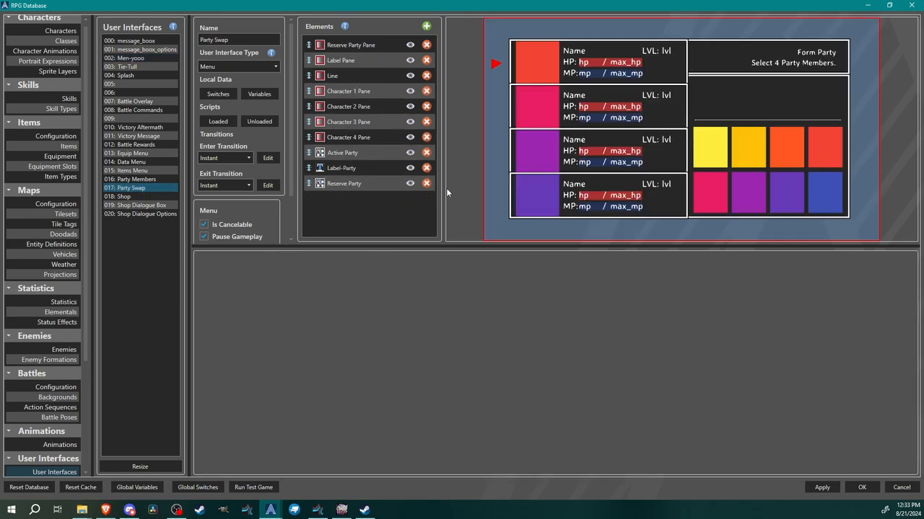
{"action": "left_click", "coordinate": [353, 154]}
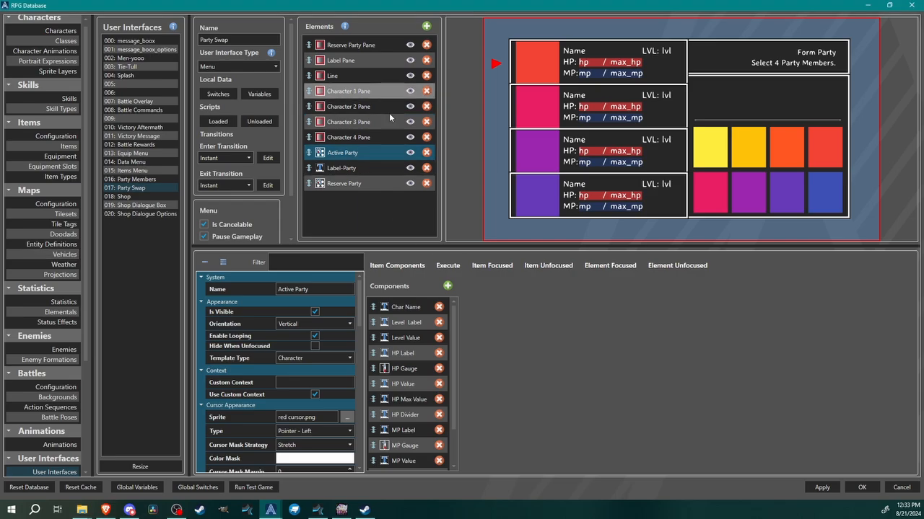
{"action": "left_click", "coordinate": [447, 266]}
{"action": "left_click", "coordinate": [417, 311]}
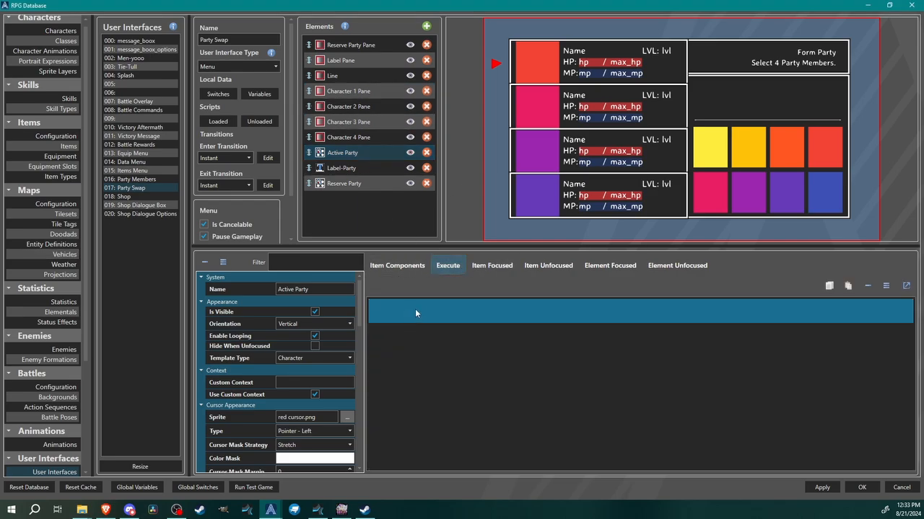
{"action": "right_click", "coordinate": [444, 313]}
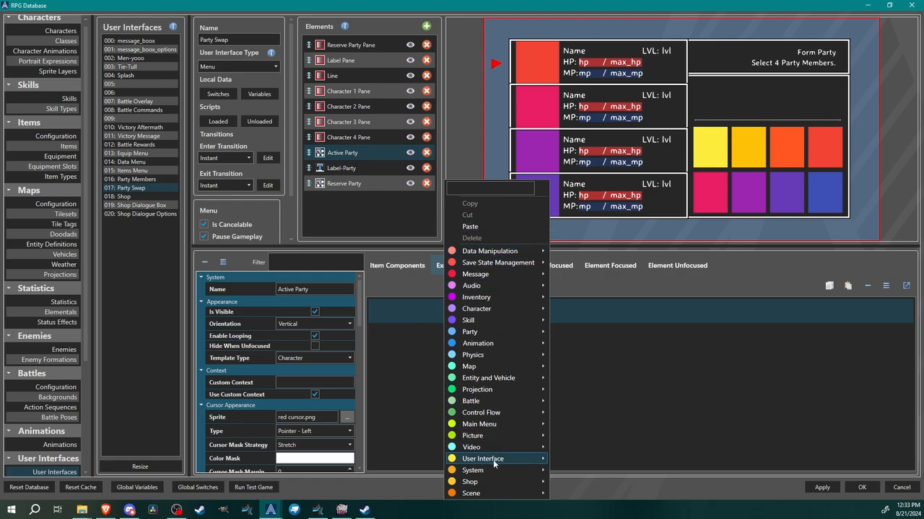
{"action": "mouse_move", "coordinate": [498, 459]}
{"action": "left_click", "coordinate": [603, 376]}
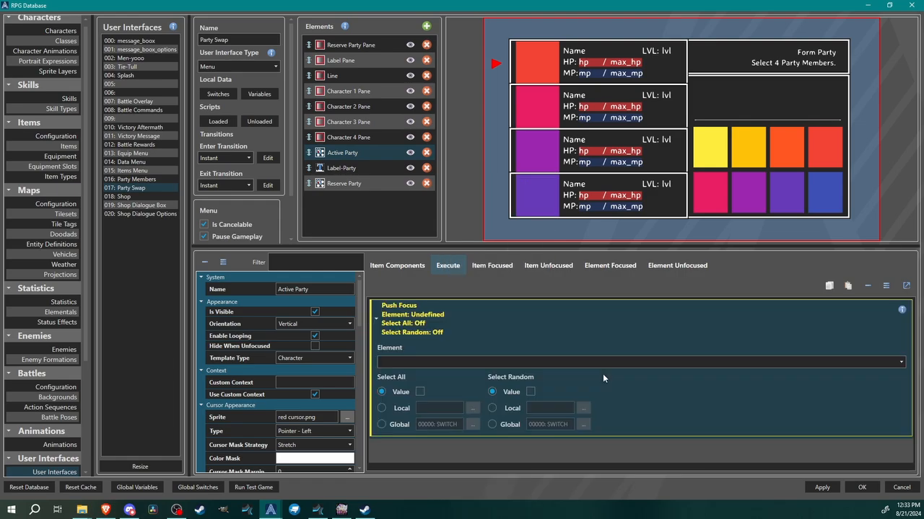
{"action": "left_click", "coordinate": [428, 362]}
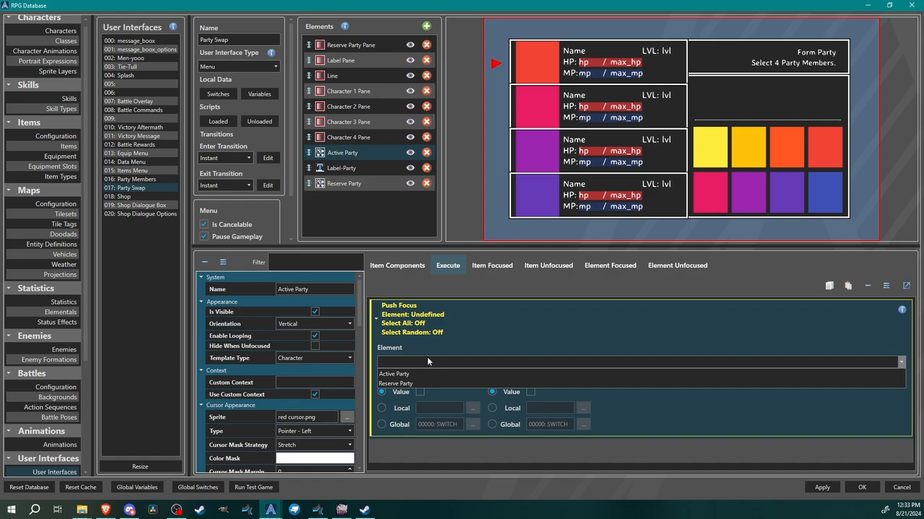
{"action": "left_click", "coordinate": [426, 381]}
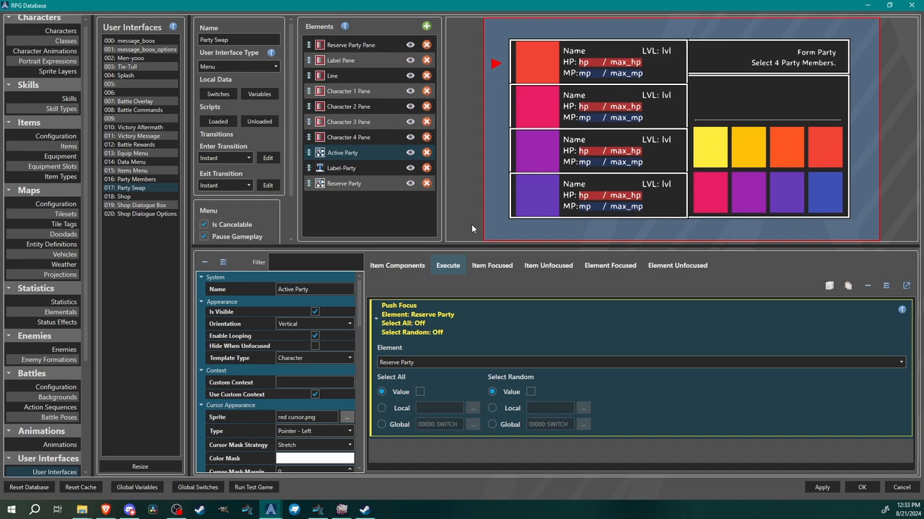
{"action": "left_click", "coordinate": [583, 310]}
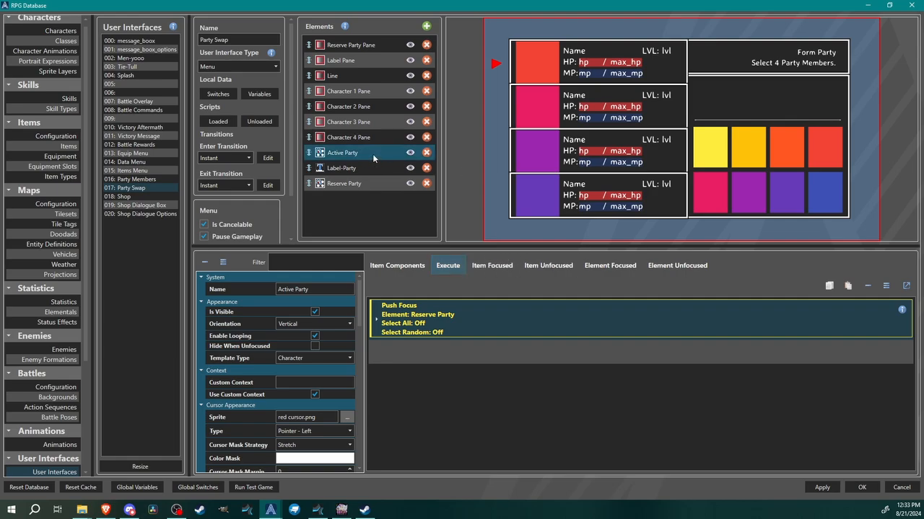
Add a Save Context Unique ID command to Active Party's Item Focused script, targeting the local variable SelectedHero.
{"action": "left_click", "coordinate": [504, 266]}
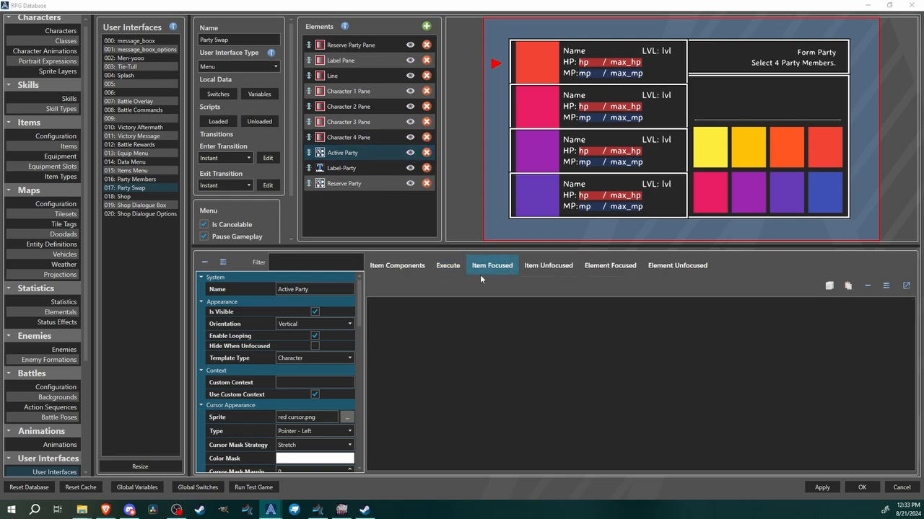
{"action": "left_click", "coordinate": [432, 310]}
{"action": "right_click", "coordinate": [432, 305]}
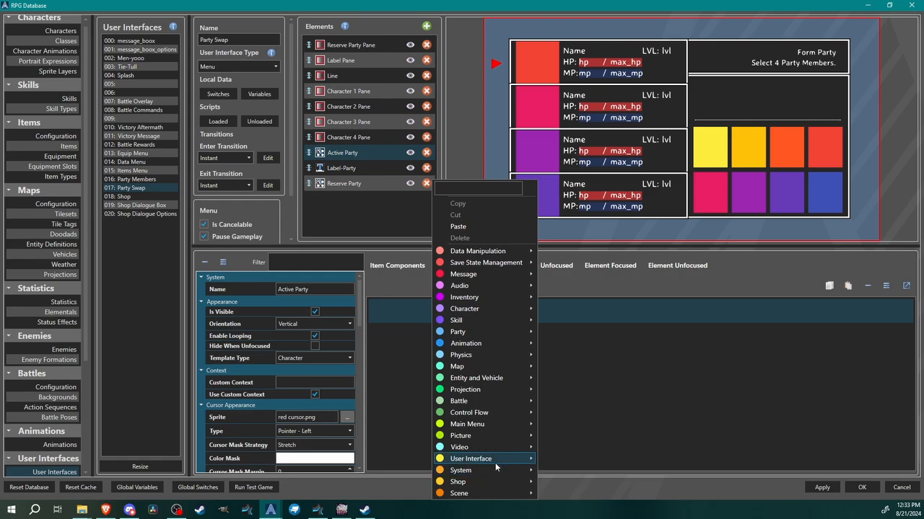
{"action": "mouse_move", "coordinate": [520, 462]}
{"action": "left_click", "coordinate": [587, 423]}
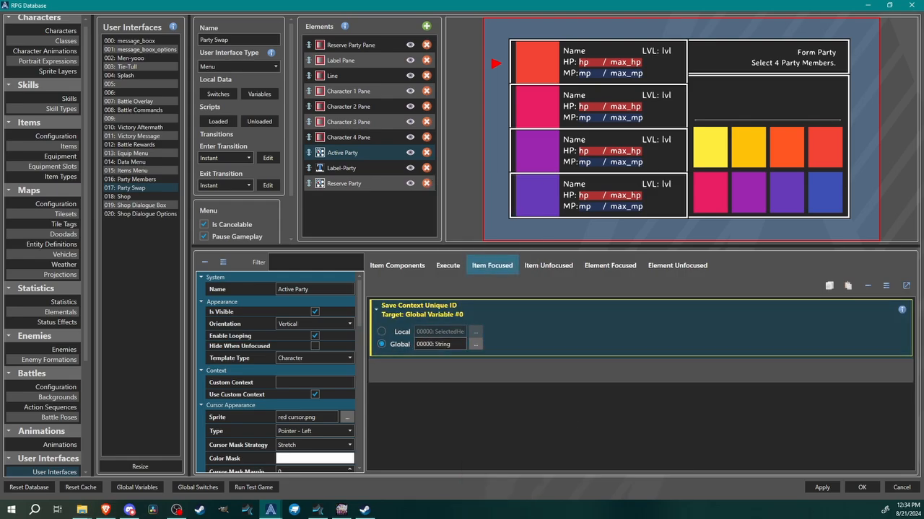
{"action": "left_click", "coordinate": [393, 331]}
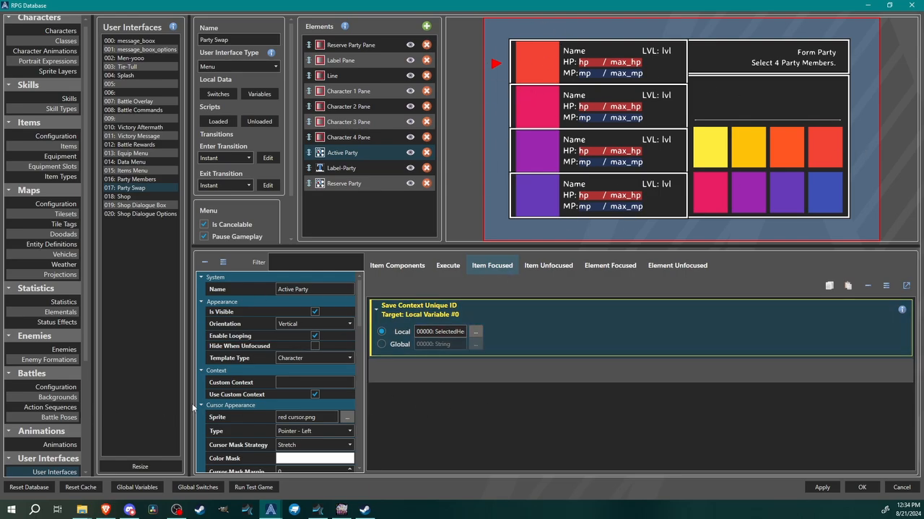
Add a Save Value command below it that reads the Hero's Name, using local SelectedHero as the unique ID source.
{"action": "right_click", "coordinate": [487, 373]}
{"action": "mouse_move", "coordinate": [548, 130]}
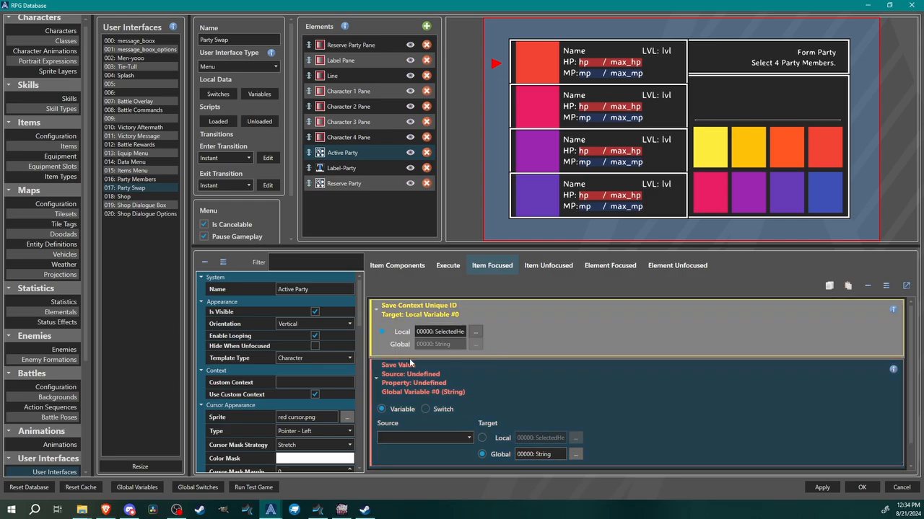
{"action": "left_click", "coordinate": [430, 438]}
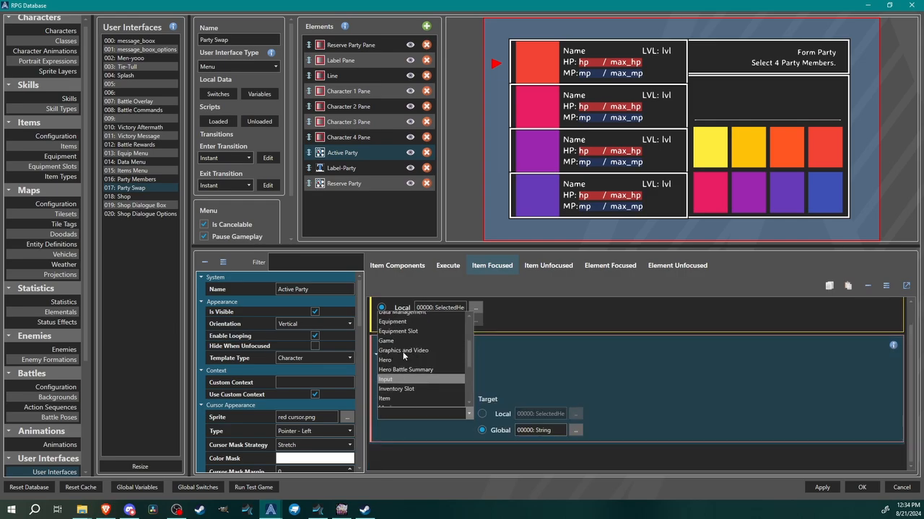
{"action": "left_click", "coordinate": [403, 360]}
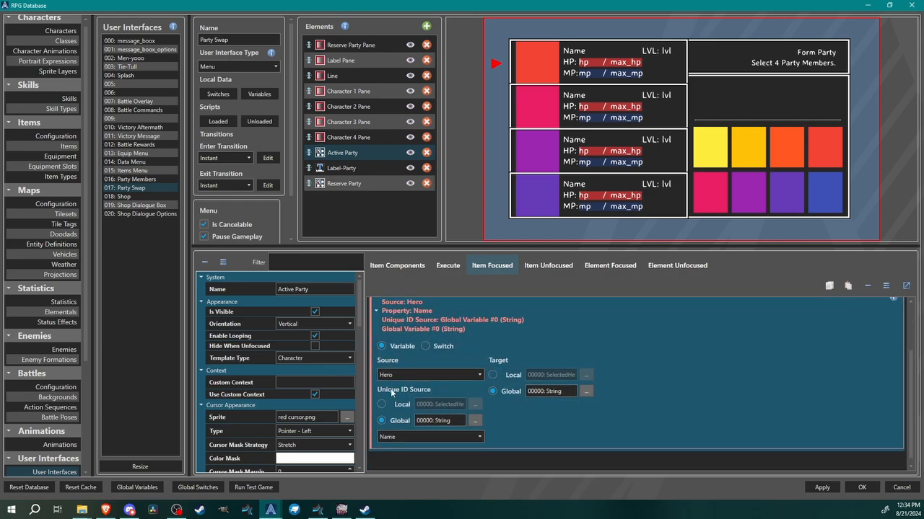
{"action": "left_click", "coordinate": [395, 404]}
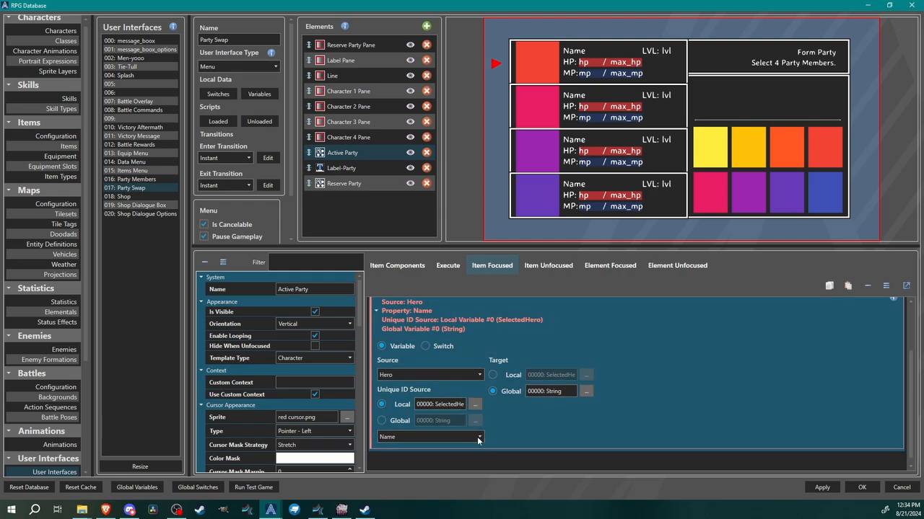
Set the Save Value command's target to the local variable FocusedName and collapse the command.
{"action": "left_click", "coordinate": [503, 376]}
{"action": "left_click", "coordinate": [587, 375]}
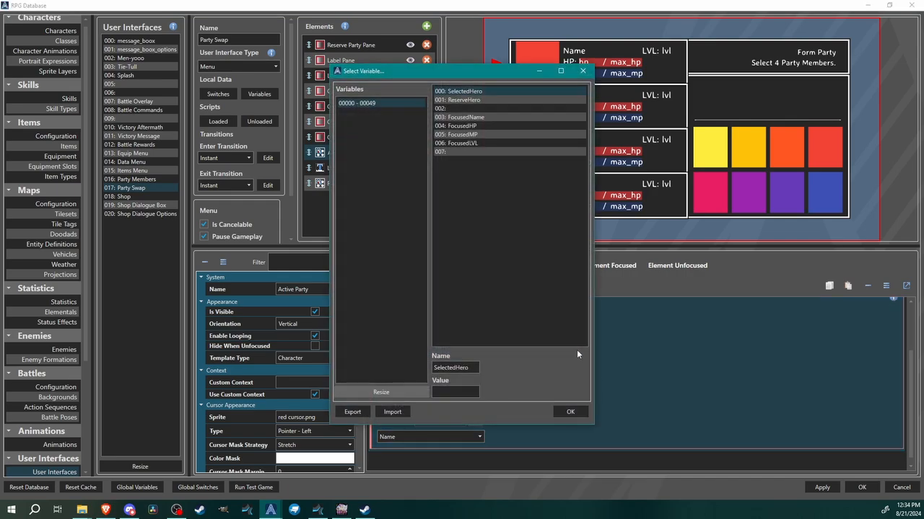
{"action": "left_click", "coordinate": [462, 117]}
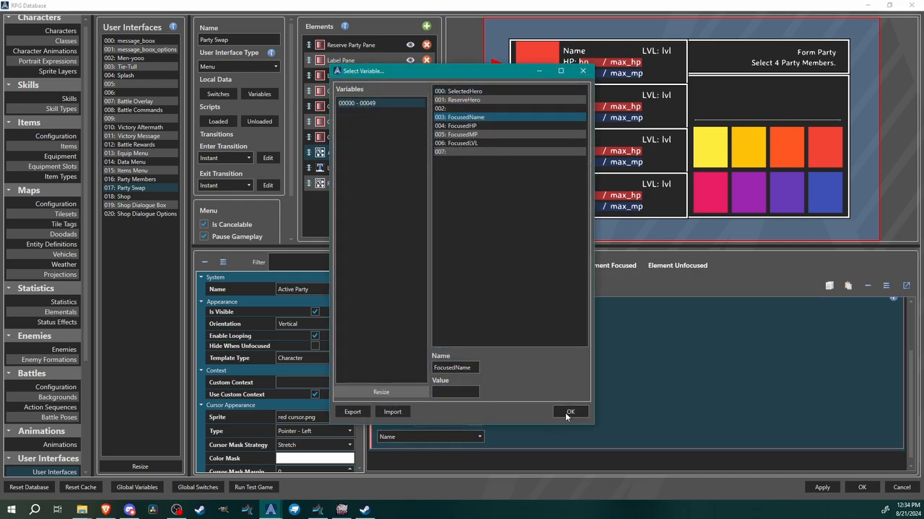
{"action": "left_click", "coordinate": [568, 412]}
{"action": "left_click", "coordinate": [458, 308]}
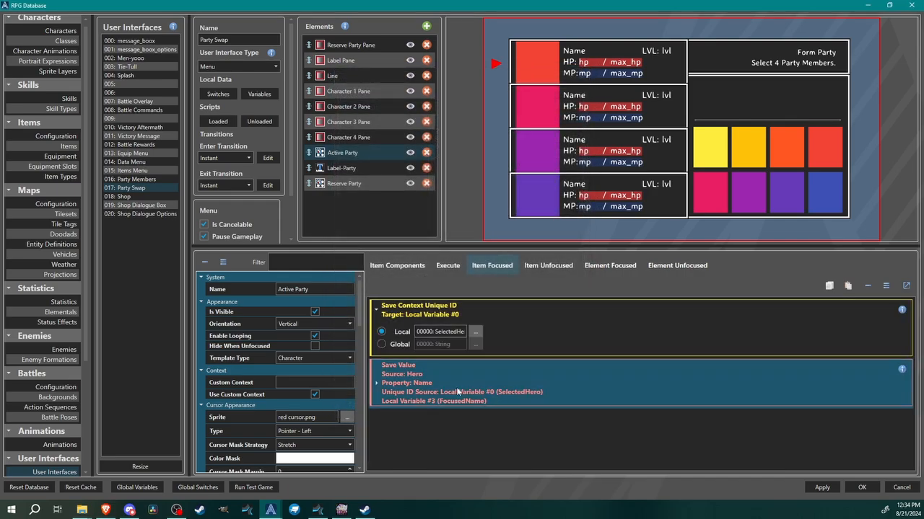
Duplicate the FocusedName Save Value command at the end of the Item Focused script.
{"action": "right_click", "coordinate": [456, 388]}
{"action": "right_click", "coordinate": [394, 382]}
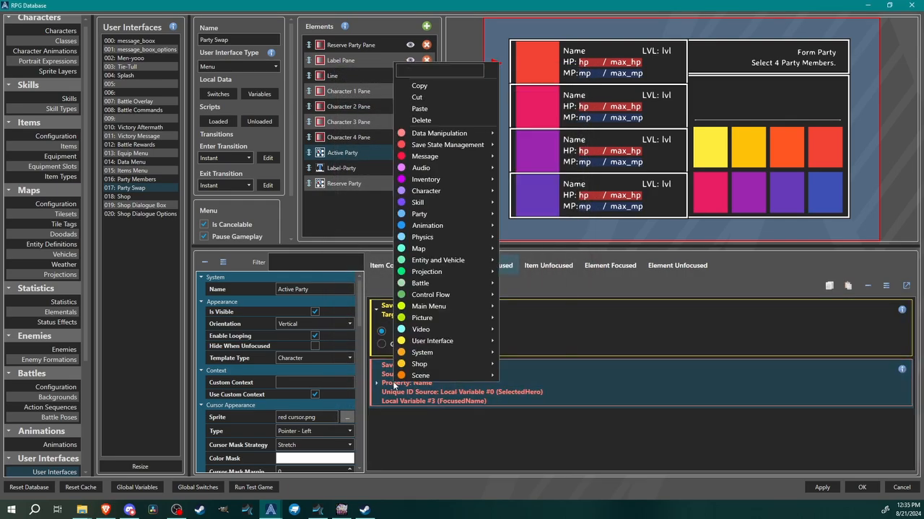
{"action": "left_click", "coordinate": [445, 89]}
{"action": "right_click", "coordinate": [415, 419]}
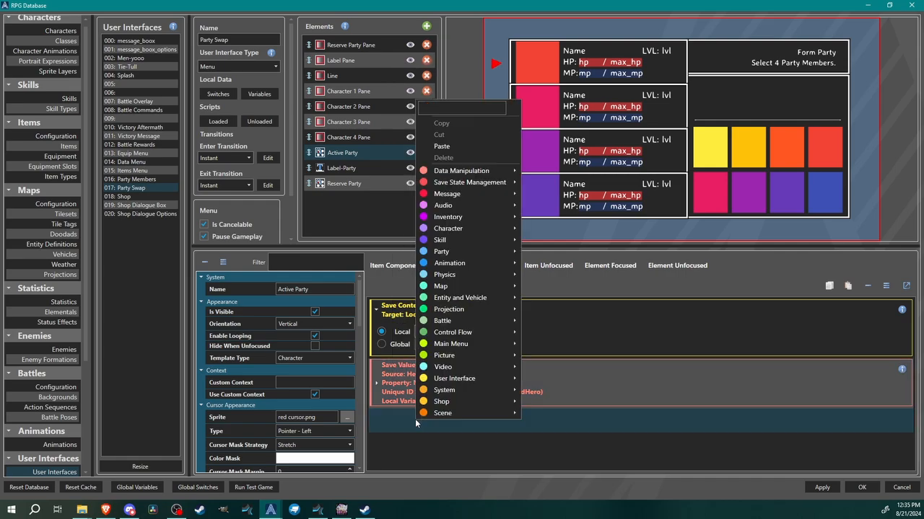
{"action": "left_click", "coordinate": [453, 146]}
Make the duplicate read Statistic Value by Formula Name with the value hp and store it in local FocusedHP.
{"action": "left_click", "coordinate": [525, 330]}
{"action": "scroll", "coordinate": [524, 332], "scroll_direction": "down", "scroll_amount": 1}
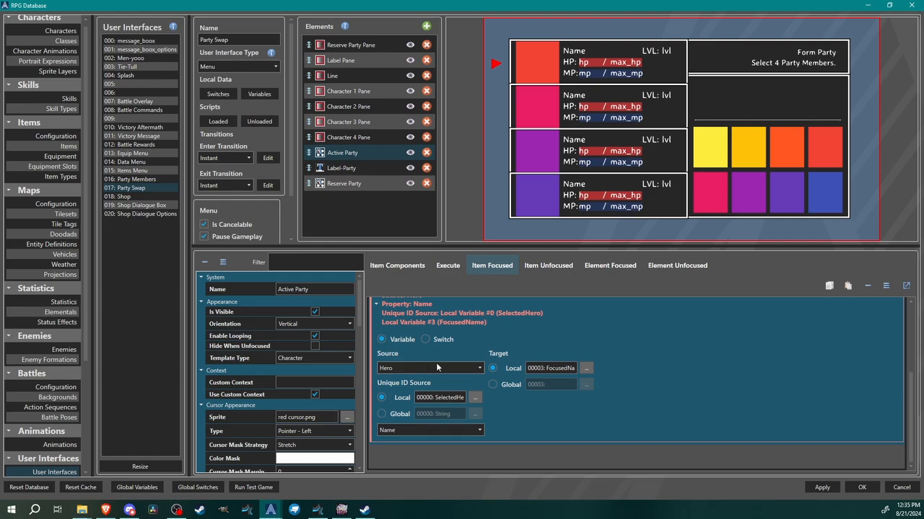
{"action": "left_click", "coordinate": [412, 432]}
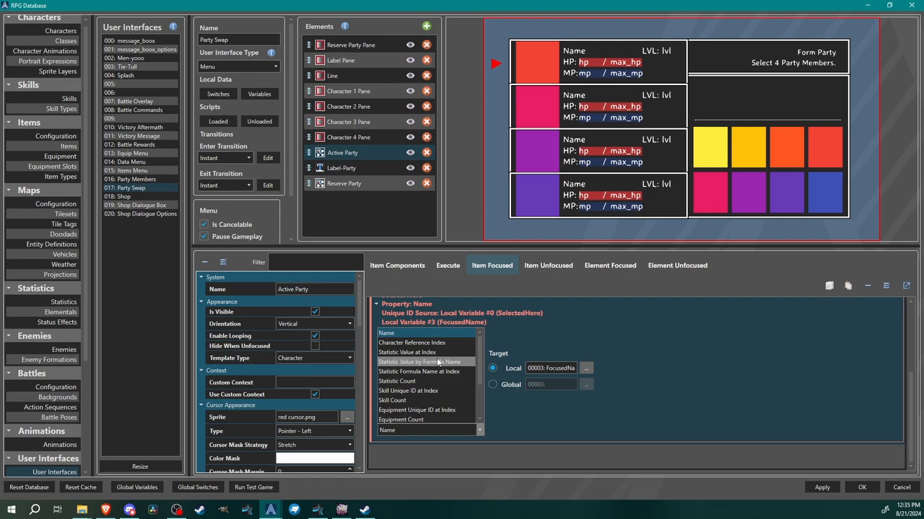
{"action": "left_click", "coordinate": [459, 362]}
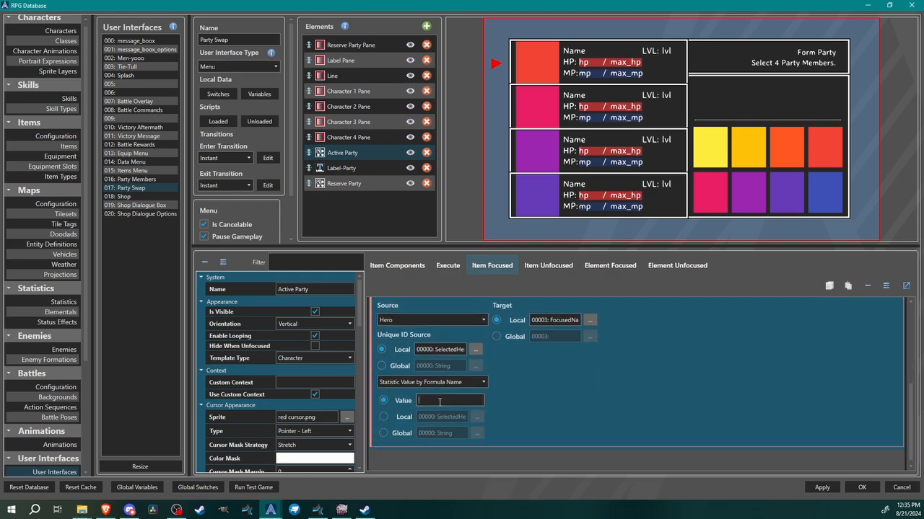
{"action": "left_click", "coordinate": [586, 320]}
{"action": "left_click", "coordinate": [478, 125]}
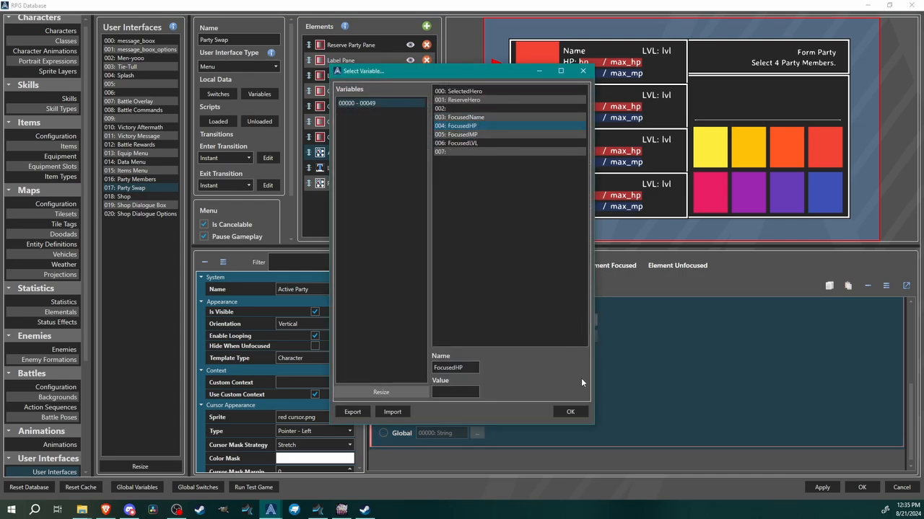
{"action": "left_click", "coordinate": [578, 416]}
{"action": "left_click", "coordinate": [695, 319]}
{"action": "scroll", "coordinate": [686, 323], "scroll_direction": "up", "scroll_amount": 2}
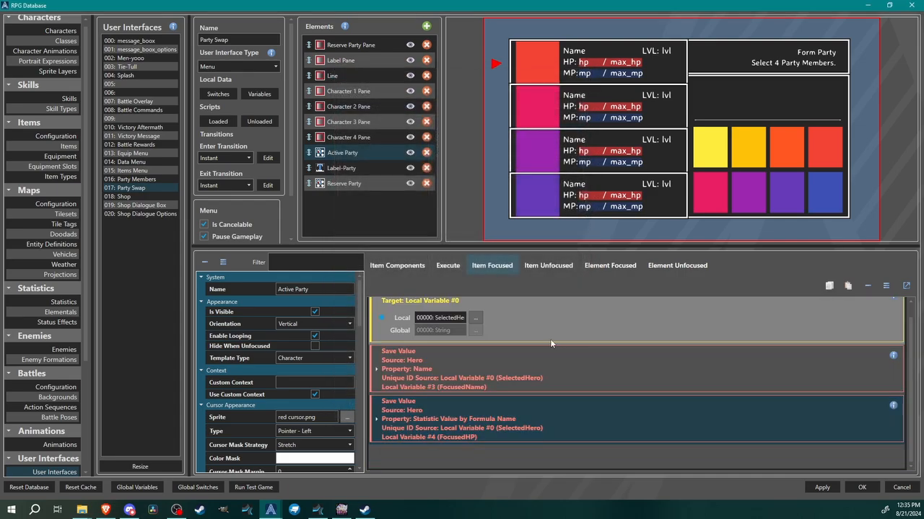
Duplicate the FocusedHP Save Value command at the end of the script.
{"action": "right_click", "coordinate": [586, 426]}
{"action": "left_click", "coordinate": [563, 122]}
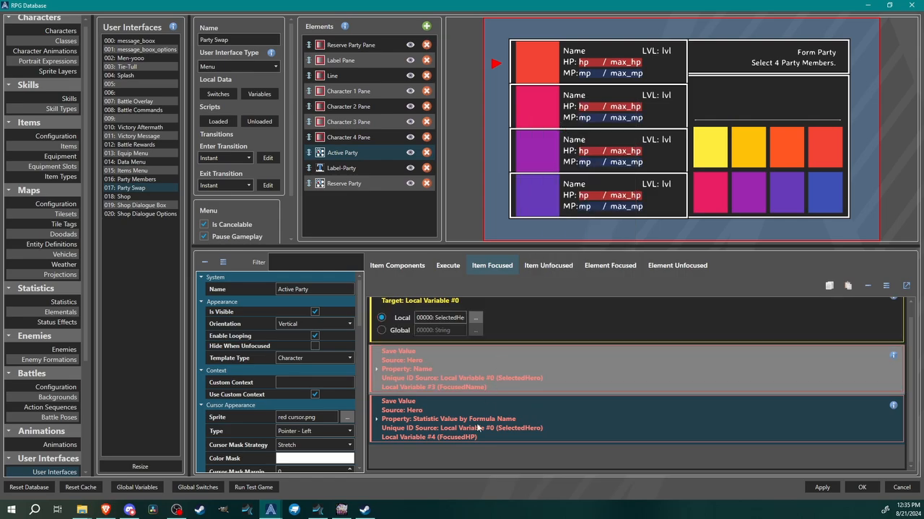
{"action": "left_click", "coordinate": [443, 469]}
{"action": "right_click", "coordinate": [440, 465]}
{"action": "left_click", "coordinate": [464, 187]}
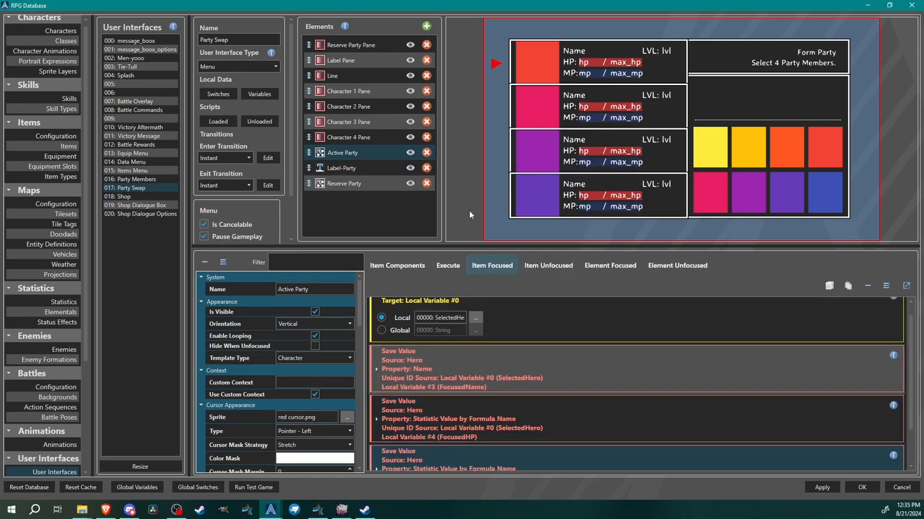
Change the new copy's formula name to mp and its target to the local variable FocusedMP.
{"action": "scroll", "coordinate": [447, 404], "scroll_direction": "down", "scroll_amount": 1}
{"action": "left_click", "coordinate": [437, 441]}
{"action": "scroll", "coordinate": [482, 371], "scroll_direction": "down", "scroll_amount": 2}
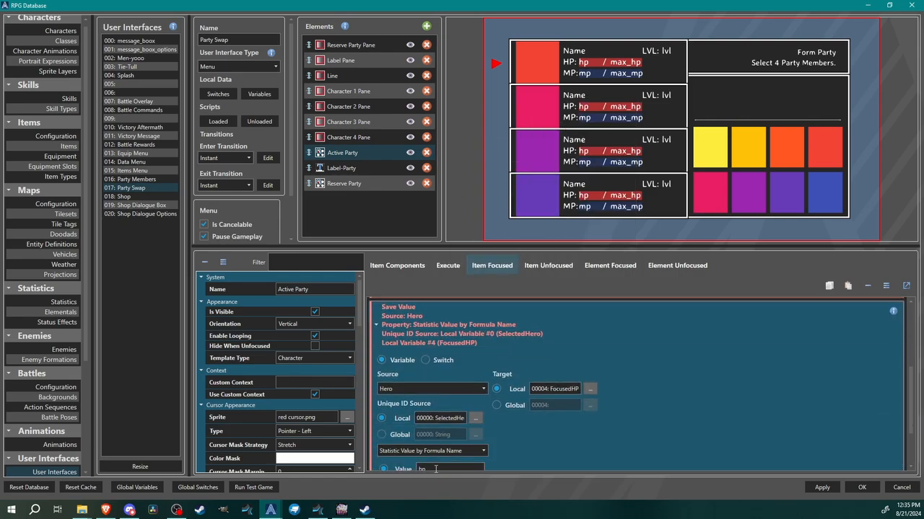
{"action": "double_click", "coordinate": [436, 469]}
{"action": "type", "text": "mp"}
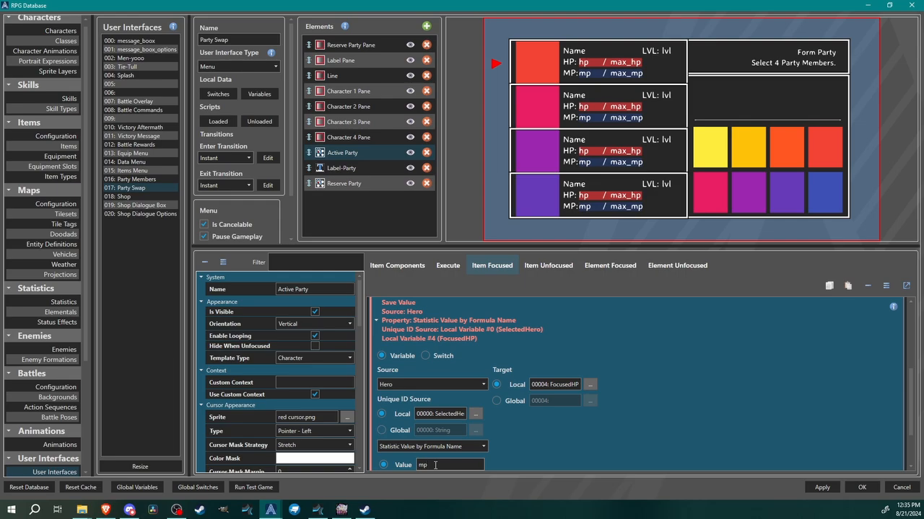
{"action": "left_click", "coordinate": [589, 384]}
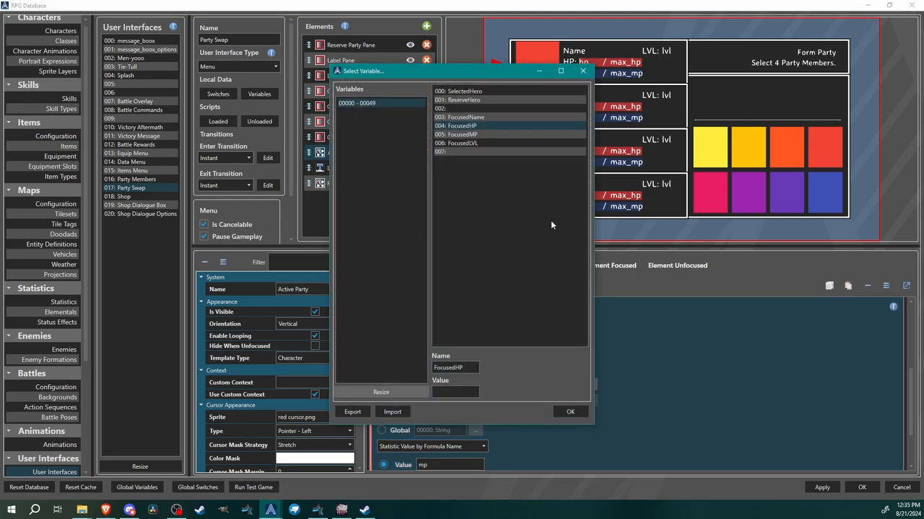
{"action": "left_click", "coordinate": [506, 134]}
{"action": "left_click", "coordinate": [570, 412]}
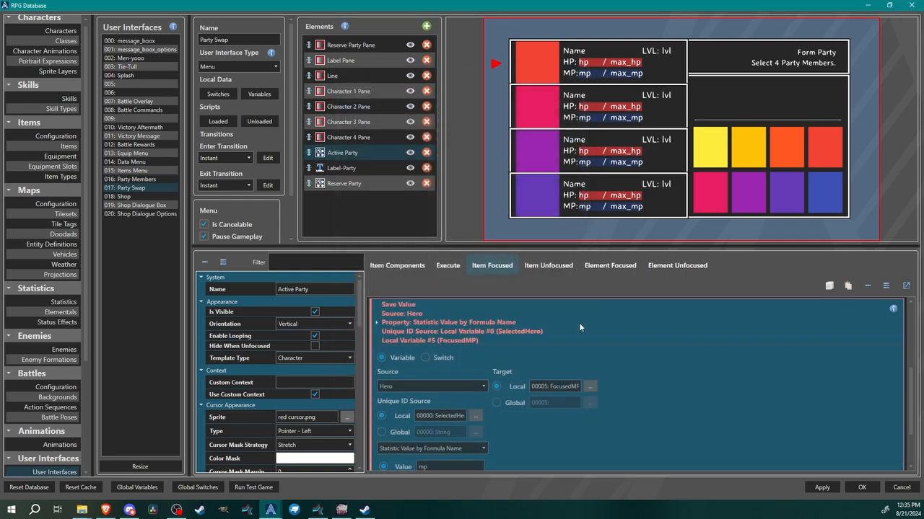
Paste another copy of the statistic Save Value command and set its formula name to lvl and its target to local FocusedLVL.
{"action": "right_click", "coordinate": [472, 458]}
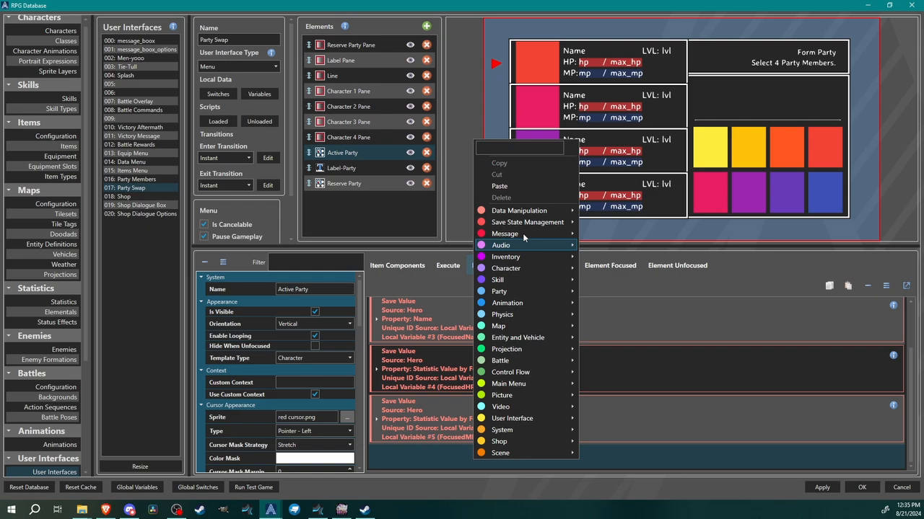
{"action": "left_click", "coordinate": [529, 183]}
{"action": "double_click", "coordinate": [465, 377]}
{"action": "scroll", "coordinate": [465, 369], "scroll_direction": "down", "scroll_amount": 3}
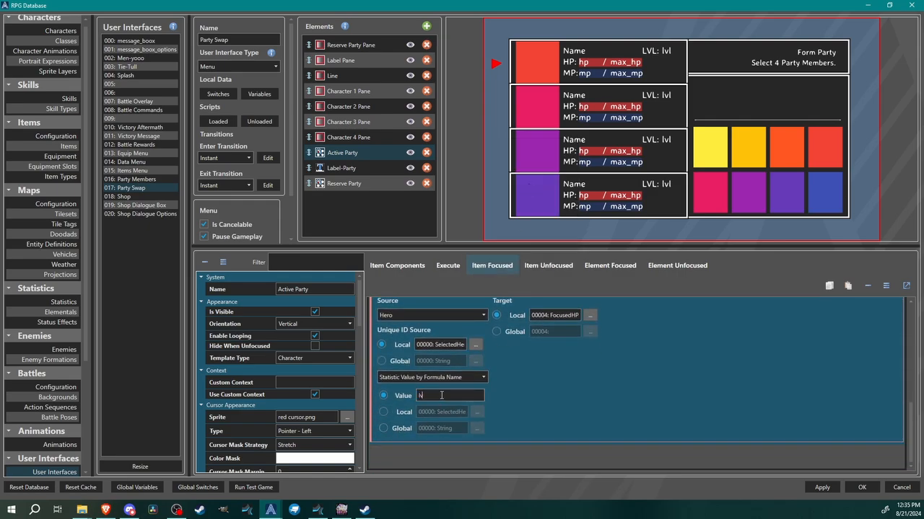
{"action": "left_click", "coordinate": [590, 315]}
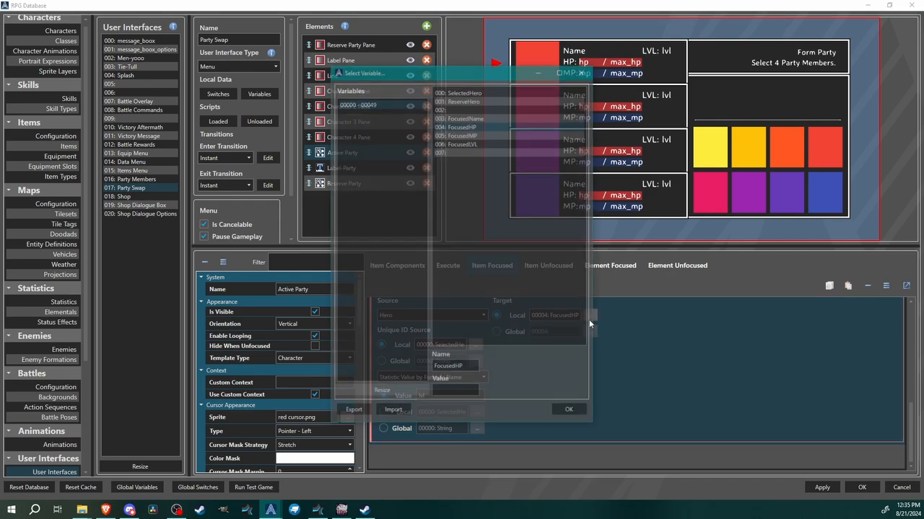
{"action": "left_click", "coordinate": [461, 143]}
{"action": "left_click", "coordinate": [569, 413]}
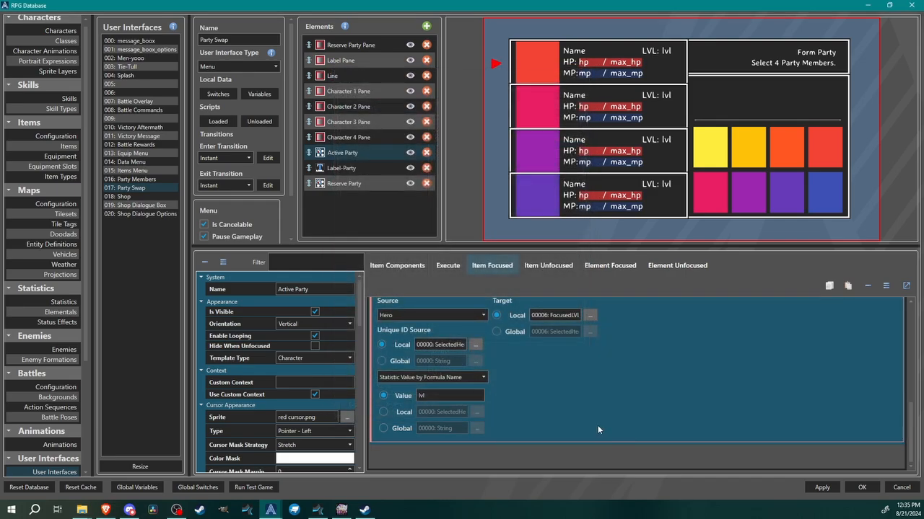
{"action": "scroll", "coordinate": [597, 425], "scroll_direction": "up", "scroll_amount": 2}
{"action": "double_click", "coordinate": [576, 335]}
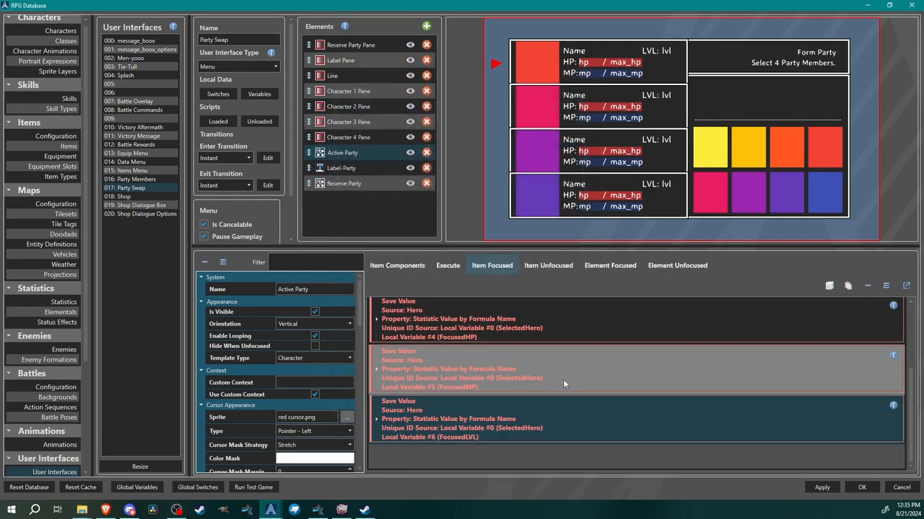
{"action": "scroll", "coordinate": [533, 431], "scroll_direction": "up", "scroll_amount": 3}
{"action": "scroll", "coordinate": [534, 375], "scroll_direction": "up", "scroll_amount": 1}
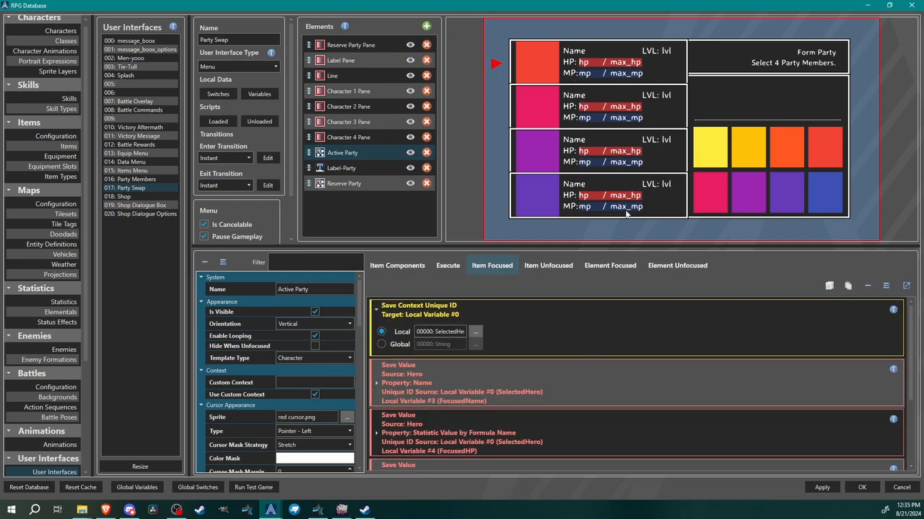
{"action": "scroll", "coordinate": [489, 352], "scroll_direction": "down", "scroll_amount": 2}
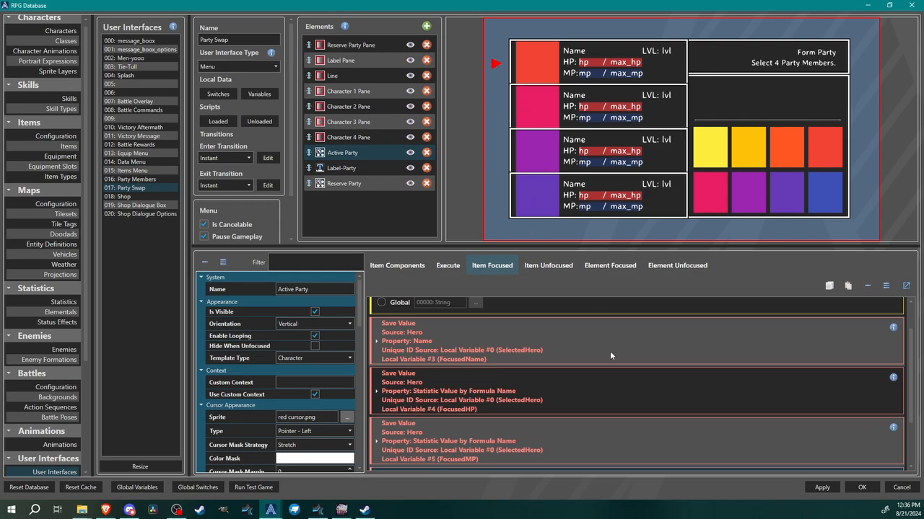
{"action": "scroll", "coordinate": [498, 378], "scroll_direction": "up", "scroll_amount": 1}
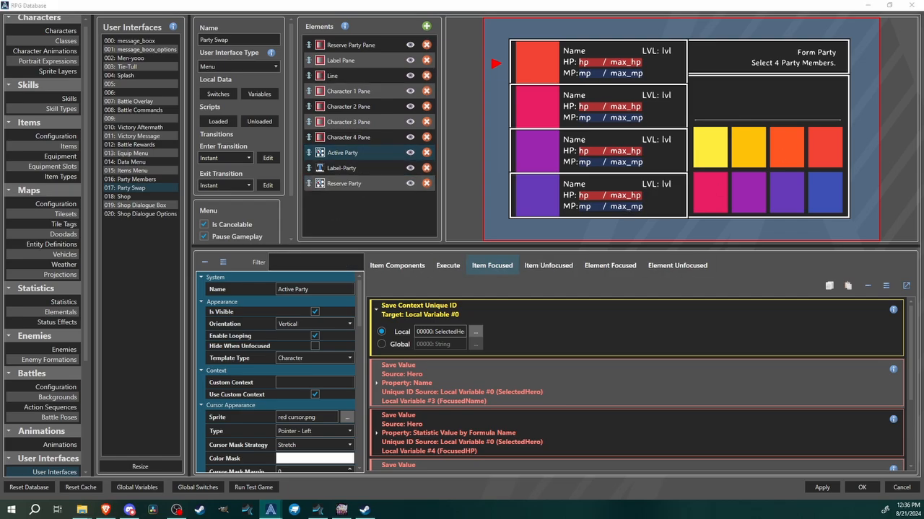
Add a Save Context Unique ID command to the Reserve Party's Execute script, targeting the local variable ReserveHero.
{"action": "left_click", "coordinate": [363, 185]}
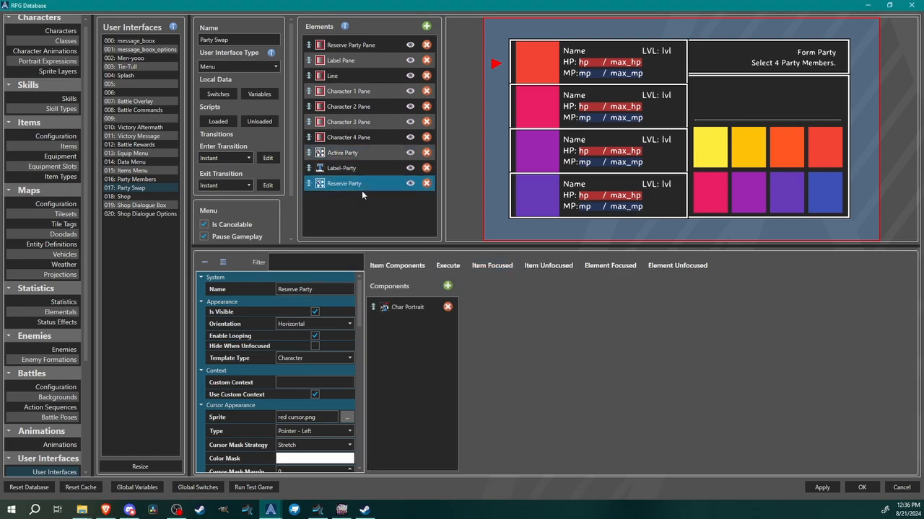
{"action": "left_click", "coordinate": [452, 267]}
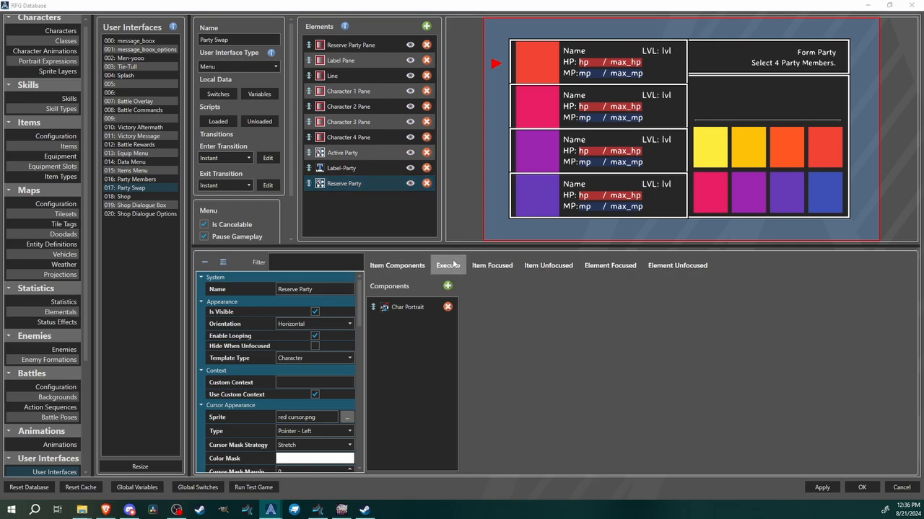
{"action": "left_click", "coordinate": [413, 320]}
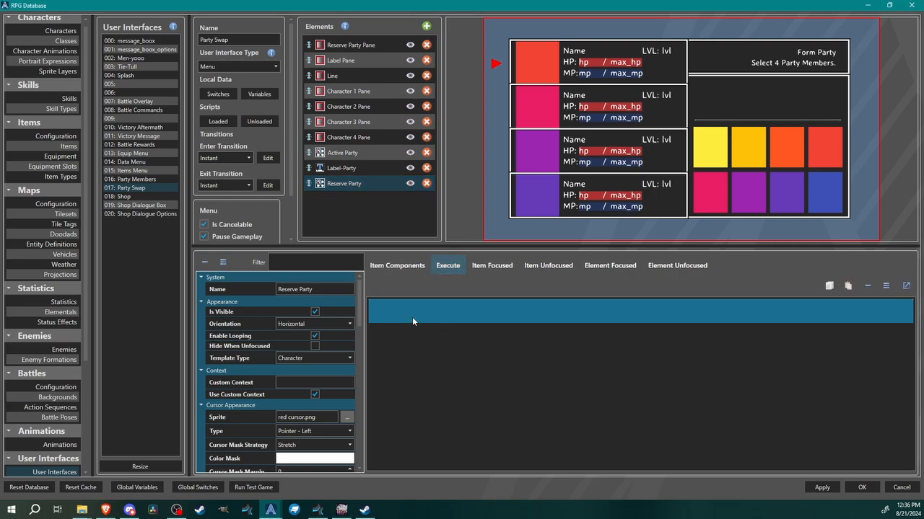
{"action": "right_click", "coordinate": [412, 320]}
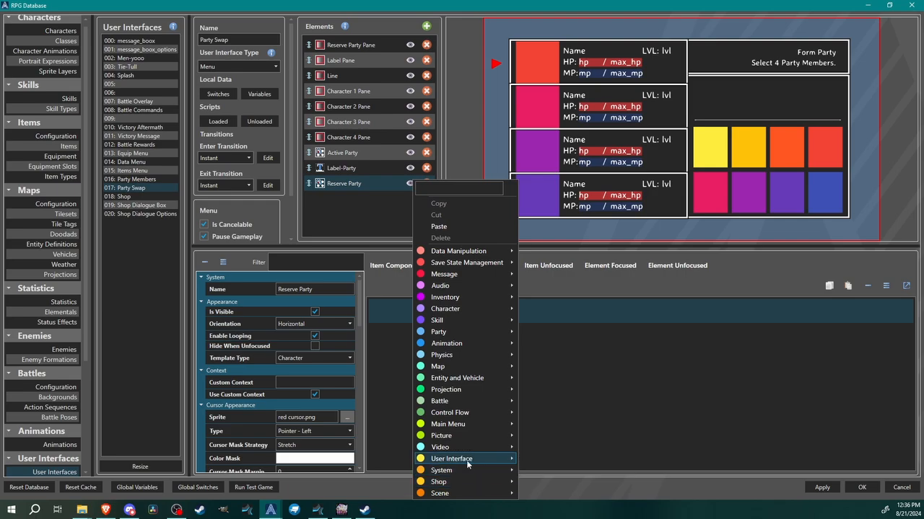
{"action": "mouse_move", "coordinate": [466, 461]}
{"action": "left_click", "coordinate": [586, 421]}
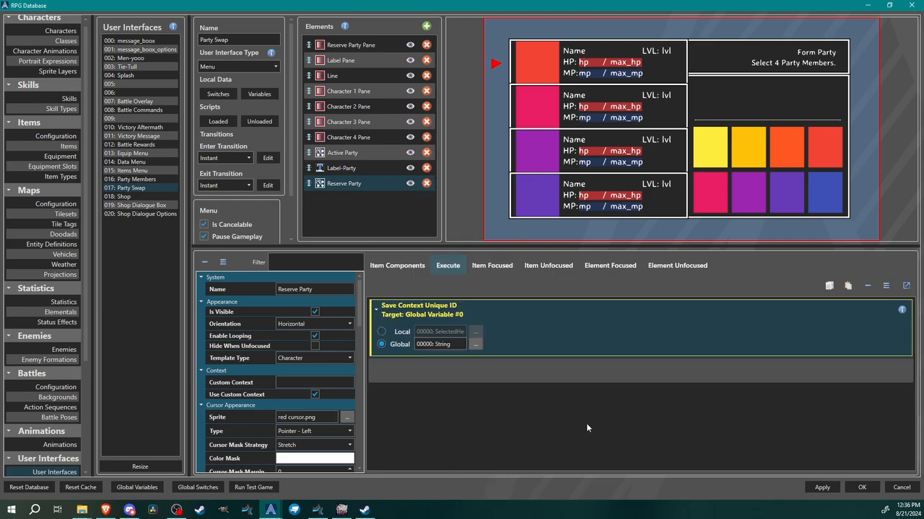
{"action": "left_click", "coordinate": [381, 331]}
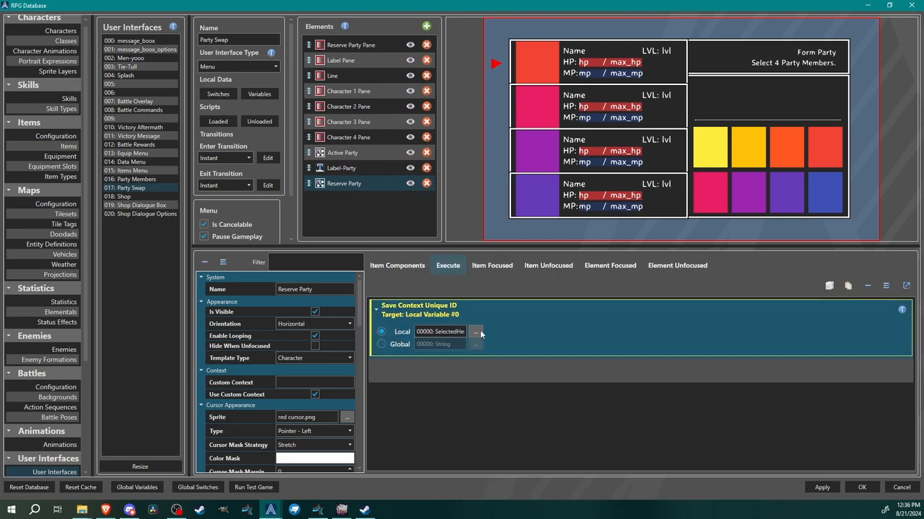
{"action": "left_click", "coordinate": [480, 330]}
{"action": "left_click", "coordinate": [468, 100]}
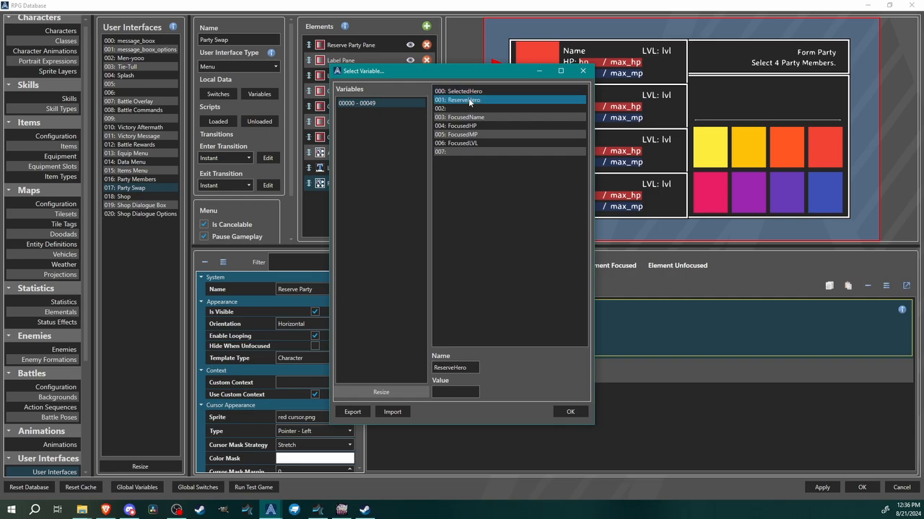
{"action": "left_click", "coordinate": [576, 411]}
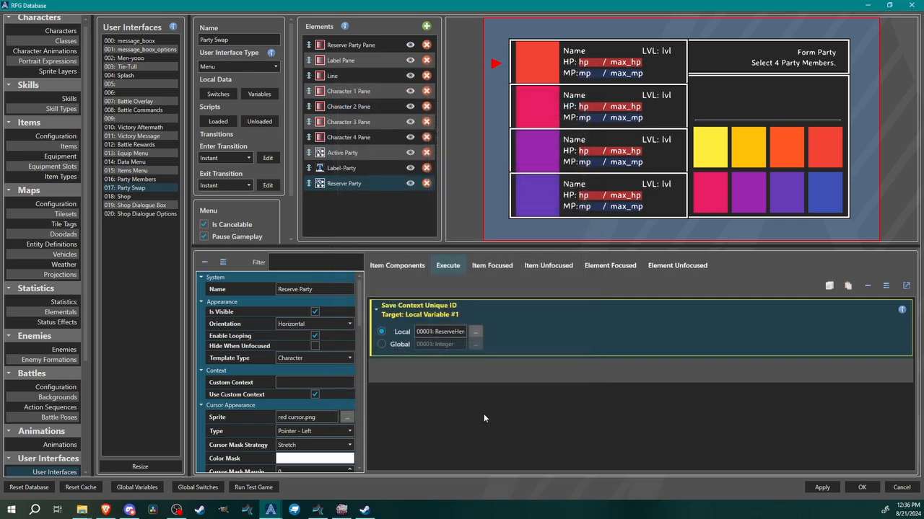
Add a Swap Party Member command after it, with both source and target identified by unique ID.
{"action": "right_click", "coordinate": [417, 368]}
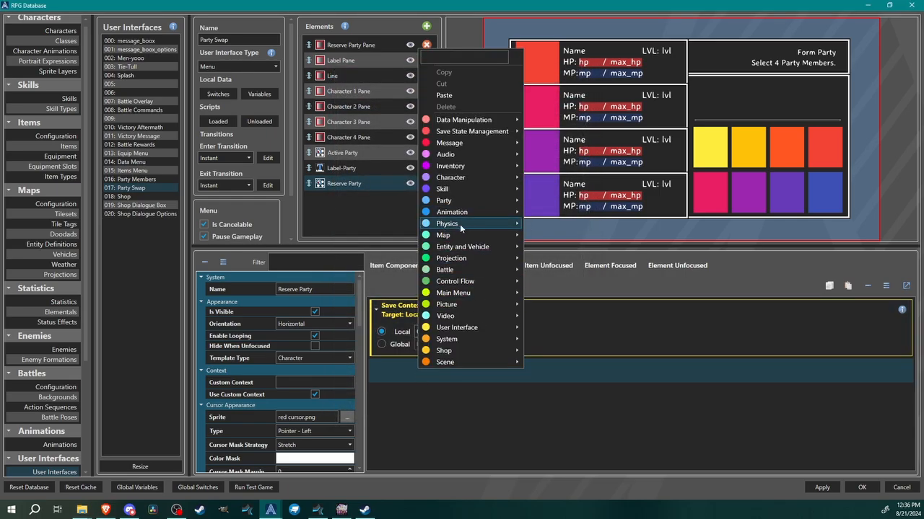
{"action": "mouse_move", "coordinate": [458, 200]}
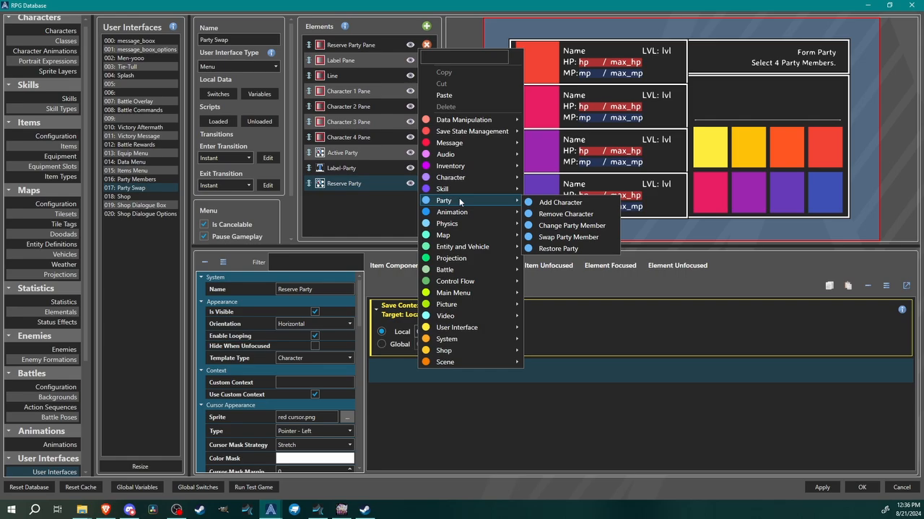
{"action": "left_click", "coordinate": [577, 243]}
{"action": "scroll", "coordinate": [572, 356], "scroll_direction": "down", "scroll_amount": 1}
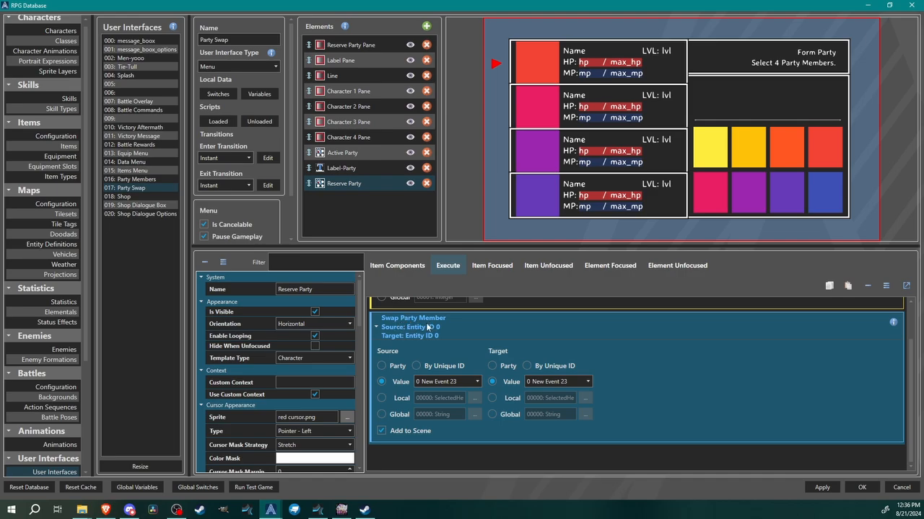
{"action": "left_click", "coordinate": [417, 366]}
{"action": "left_click", "coordinate": [527, 366]}
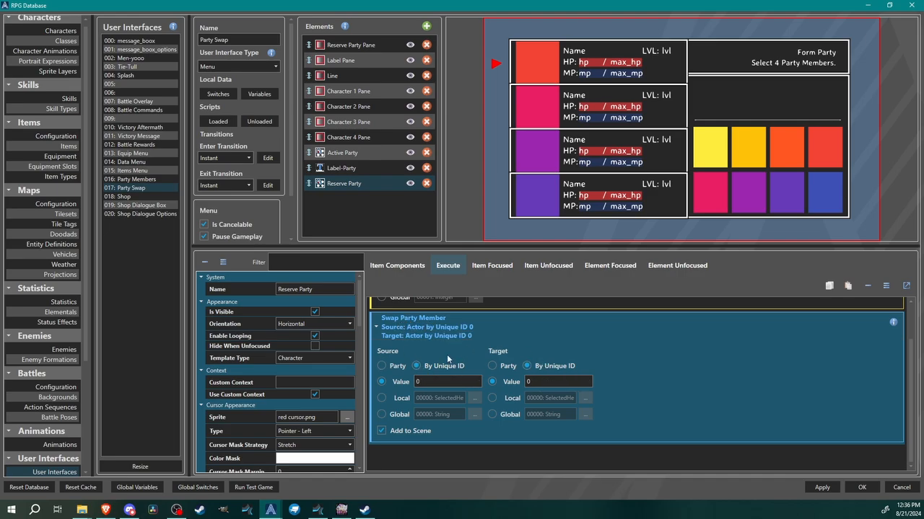
Set the swap's source to the local variable SelectedHero and its target to the local variable ReserveHero.
{"action": "left_click", "coordinate": [385, 399]}
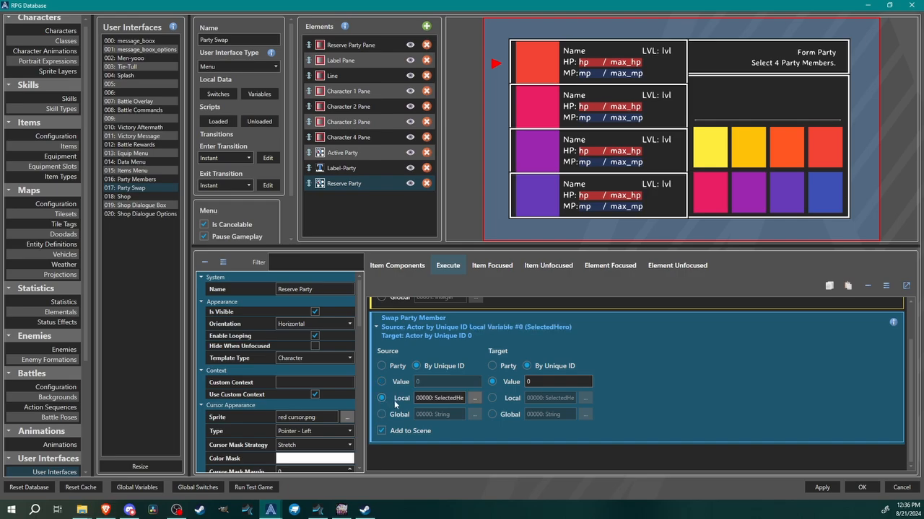
{"action": "left_click", "coordinate": [498, 399]}
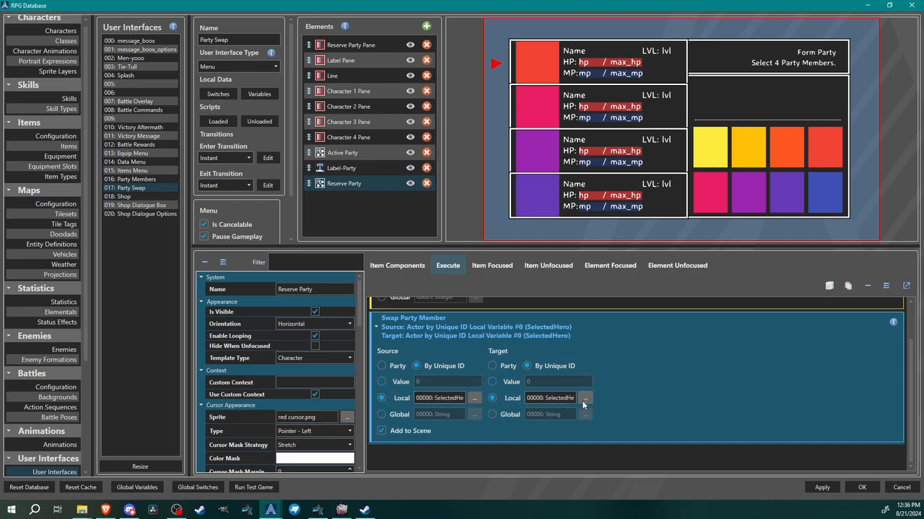
{"action": "left_click", "coordinate": [585, 398]}
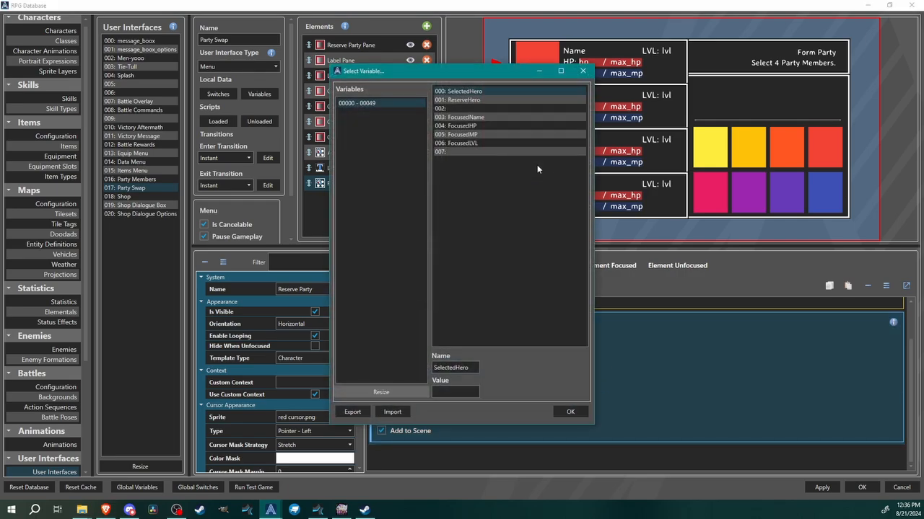
{"action": "left_click", "coordinate": [463, 99]}
{"action": "left_click", "coordinate": [569, 413]}
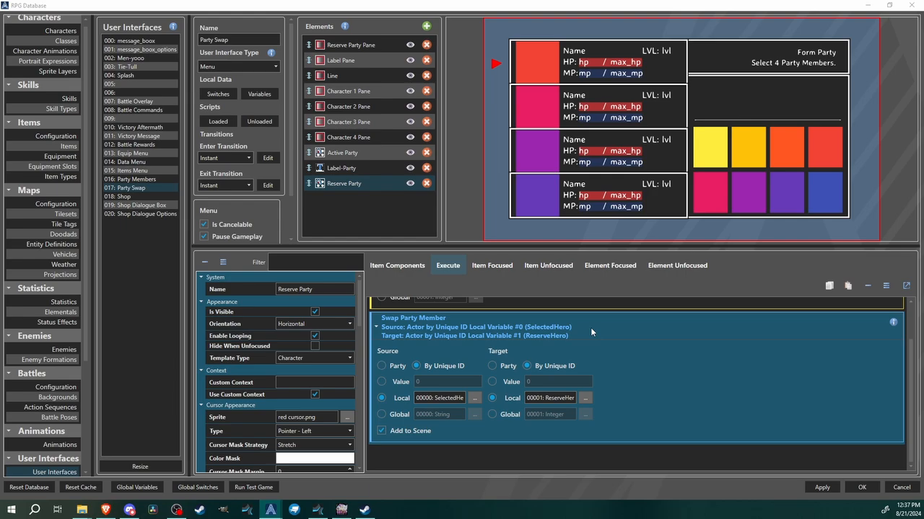
{"action": "left_click", "coordinate": [590, 328]}
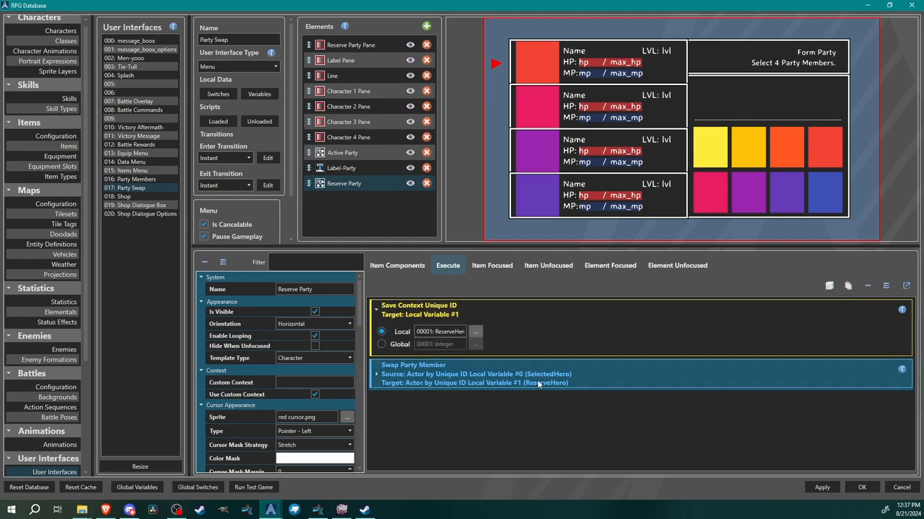
{"action": "left_click", "coordinate": [537, 379]}
{"action": "left_click", "coordinate": [537, 373]}
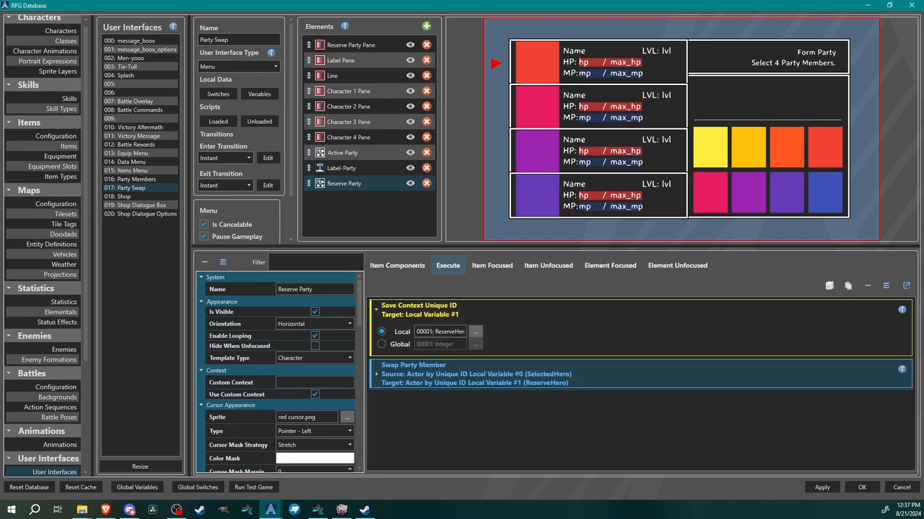
Add a Refresh User Interface Element Context command after the swap, targeting the Active Party element.
{"action": "right_click", "coordinate": [446, 403]}
{"action": "mouse_move", "coordinate": [476, 370]}
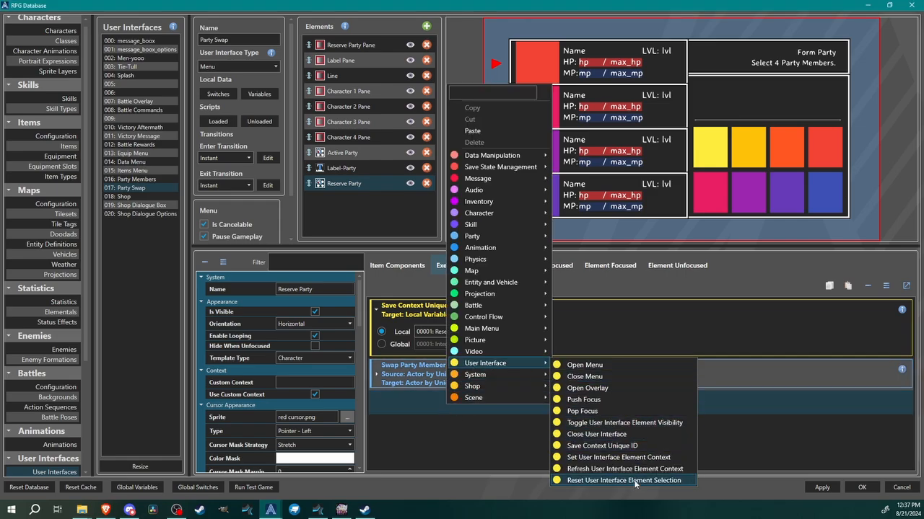
{"action": "left_click", "coordinate": [618, 469]}
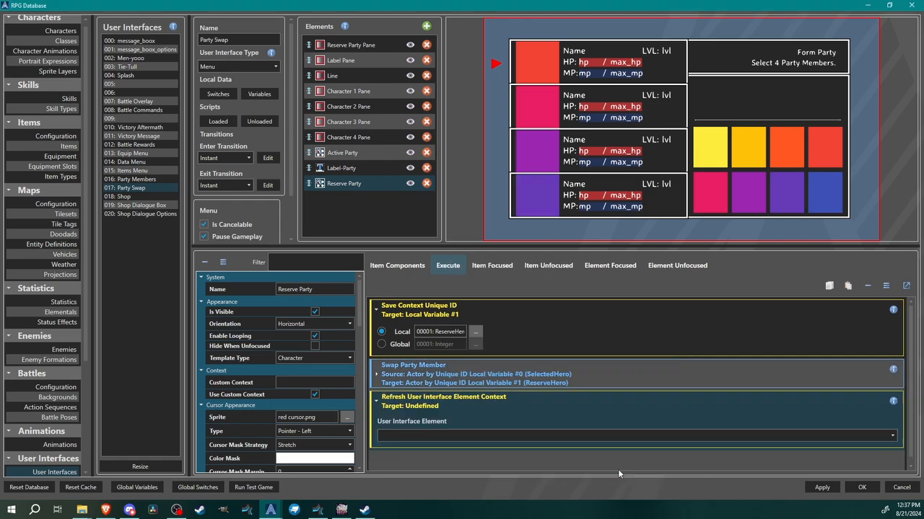
{"action": "left_click", "coordinate": [451, 433]}
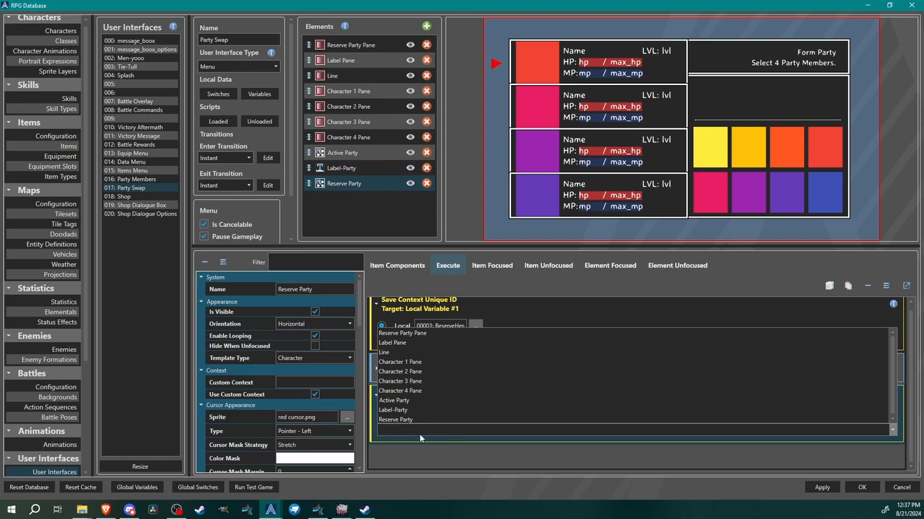
{"action": "left_click", "coordinate": [410, 401]}
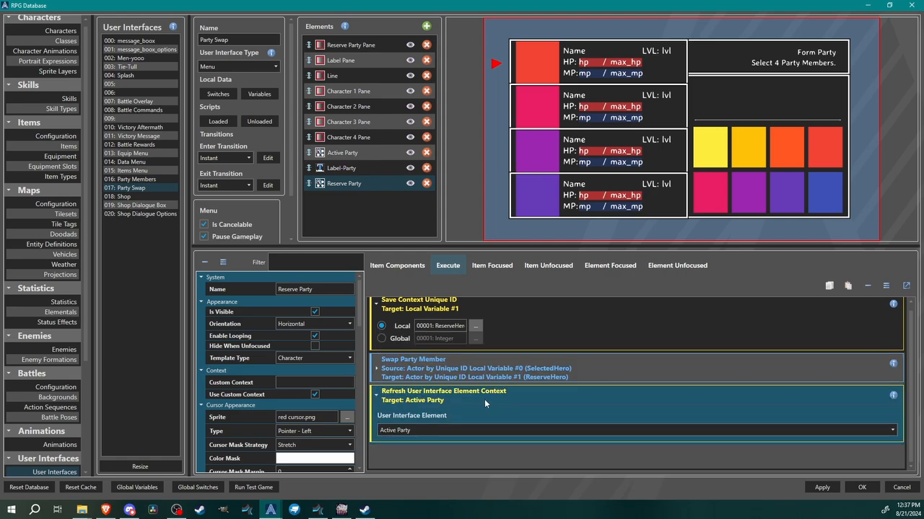
{"action": "left_click", "coordinate": [484, 399]}
Duplicate the Refresh User Interface Element Context command at the script's end and set the copy's target to Reserve Party.
{"action": "right_click", "coordinate": [437, 405]}
{"action": "left_click", "coordinate": [471, 109]}
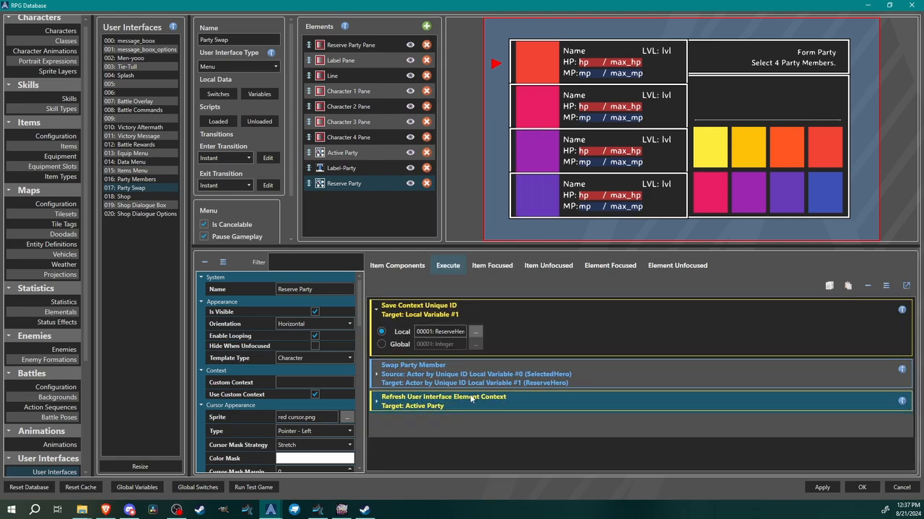
{"action": "right_click", "coordinate": [467, 424]}
{"action": "left_click", "coordinate": [467, 153]}
{"action": "left_click", "coordinate": [459, 425]}
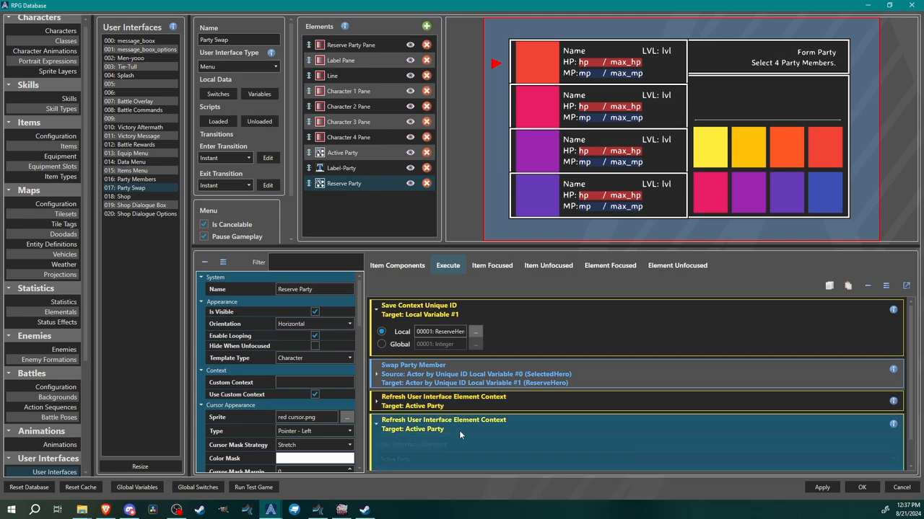
{"action": "left_click", "coordinate": [440, 430]}
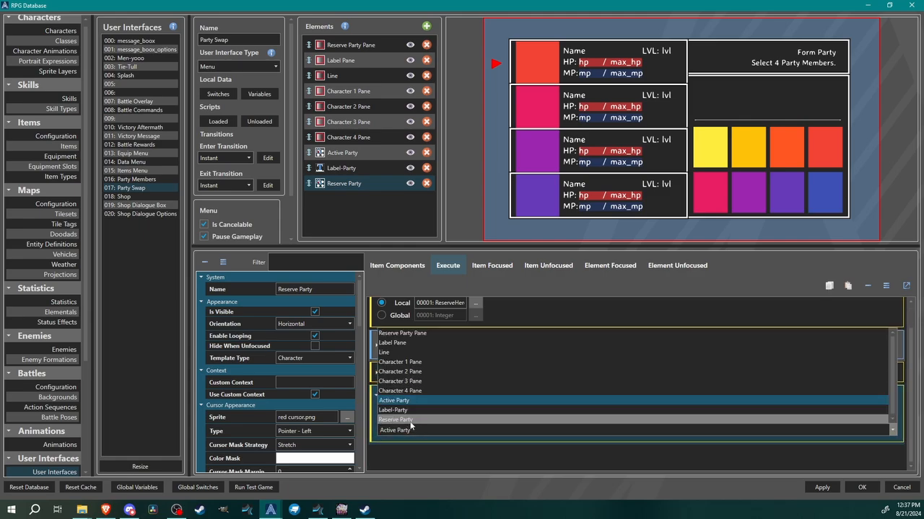
{"action": "left_click", "coordinate": [410, 420]}
Add a Pop Focus command at the end of the Reserve Party's Execute script.
{"action": "right_click", "coordinate": [419, 456]}
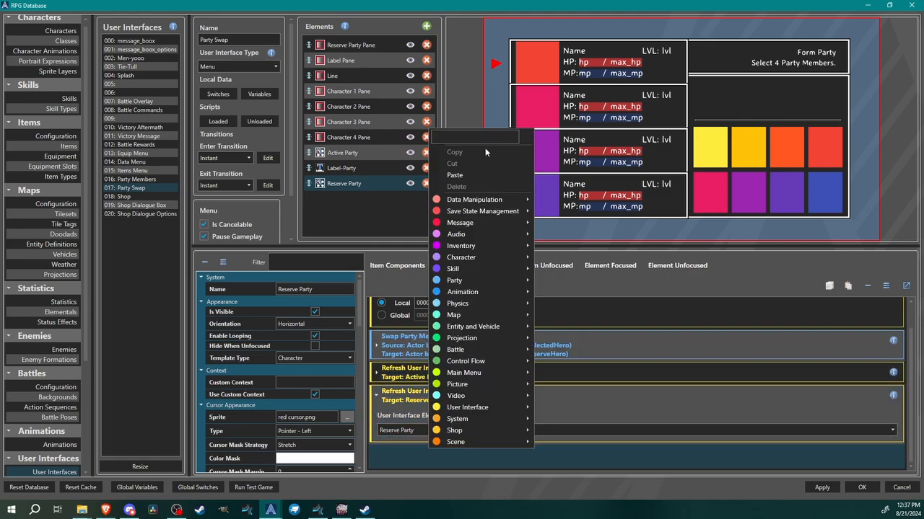
{"action": "mouse_move", "coordinate": [494, 431]}
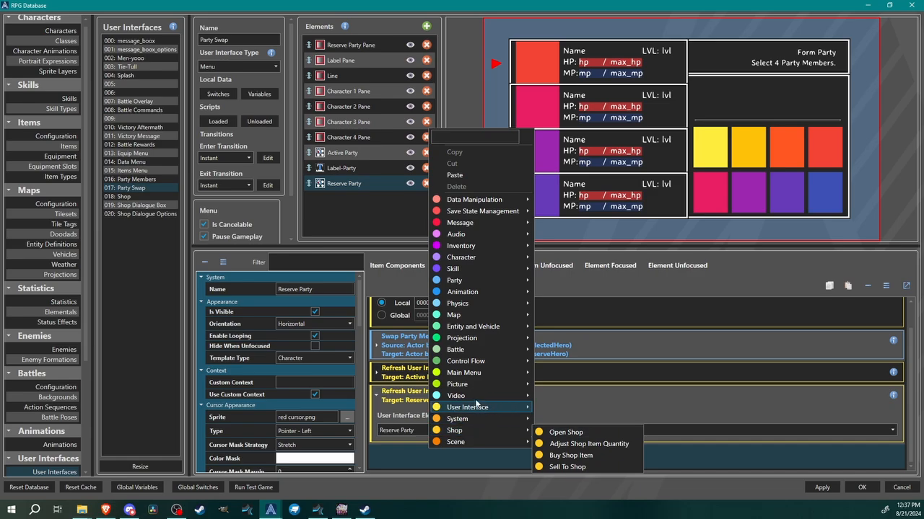
{"action": "mouse_move", "coordinate": [479, 409]}
{"action": "left_click", "coordinate": [577, 336]}
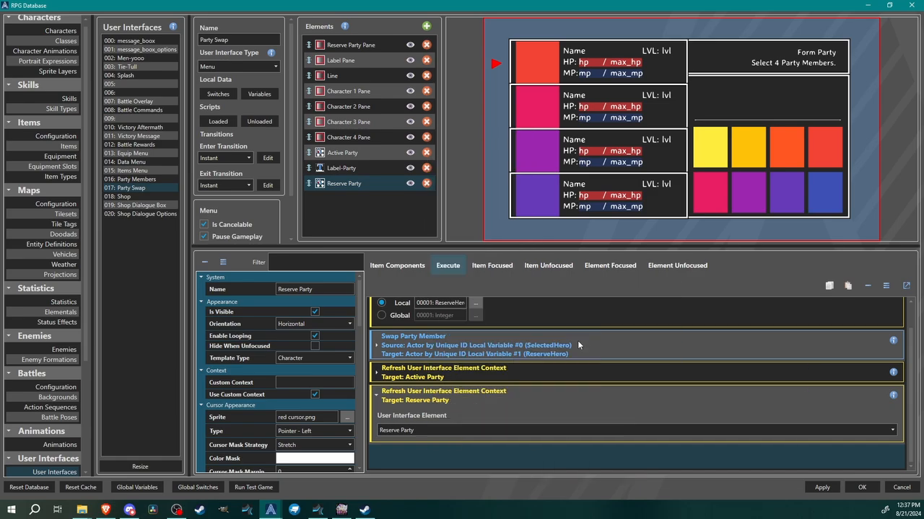
{"action": "scroll", "coordinate": [510, 410], "scroll_direction": "down", "scroll_amount": 1}
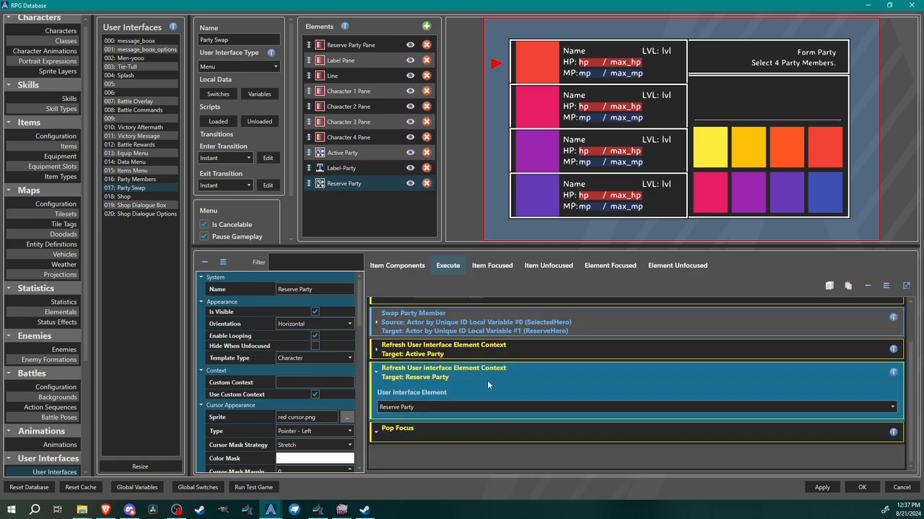
{"action": "left_click", "coordinate": [472, 368]}
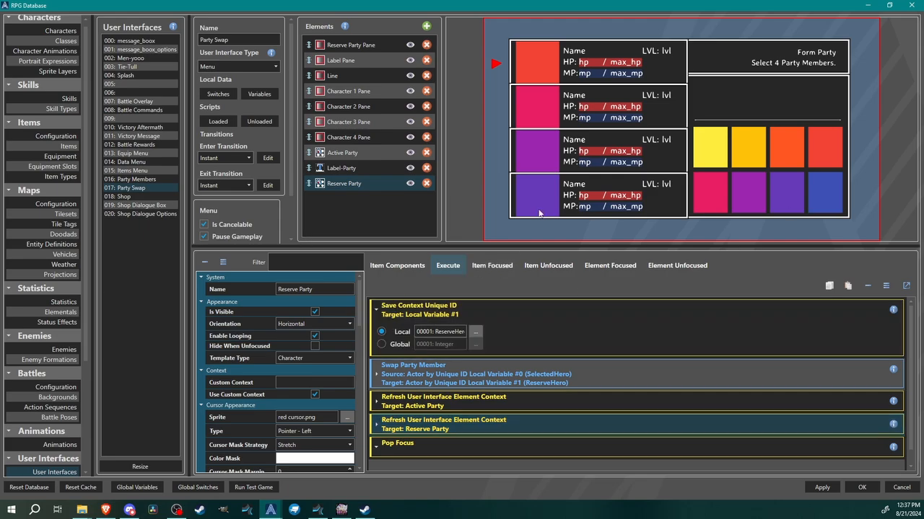
Copy the Active Party's entire Item Focused script into the Reserve Party's empty Item Focused script.
{"action": "left_click", "coordinate": [492, 265]}
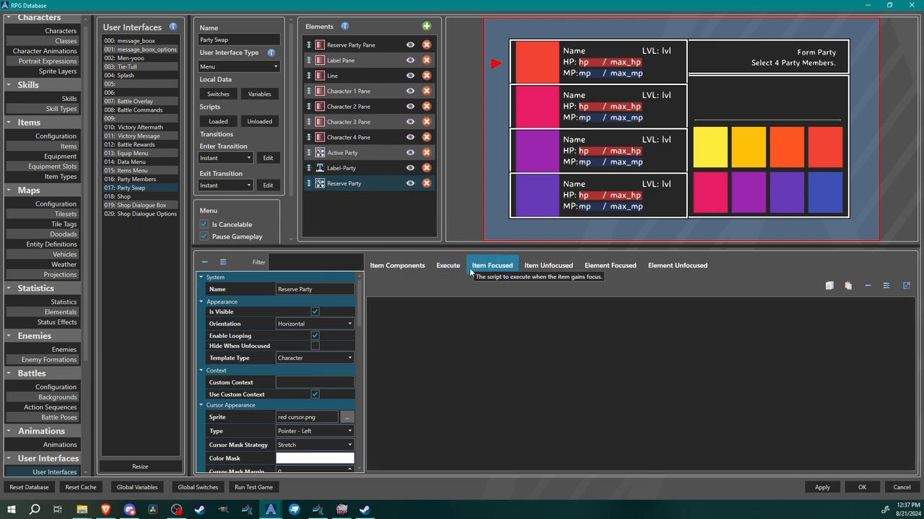
{"action": "left_click", "coordinate": [343, 152]}
{"action": "left_click", "coordinate": [447, 266]}
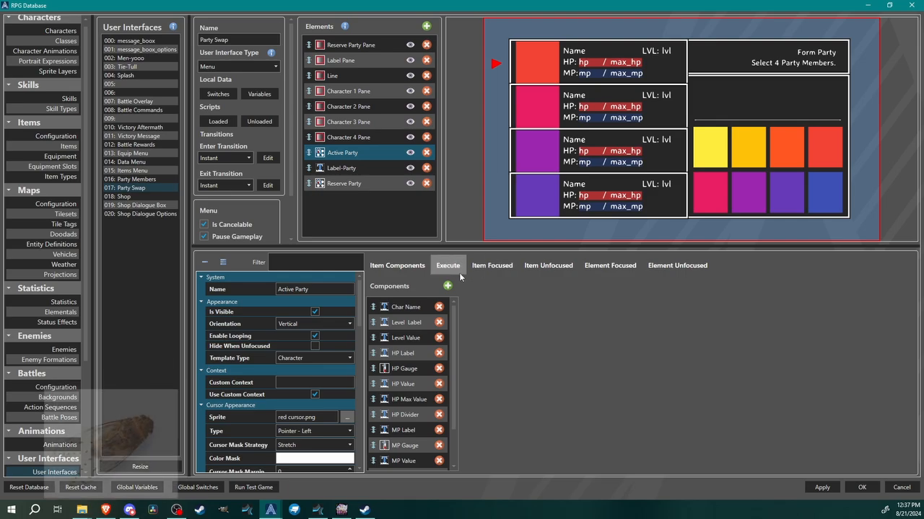
{"action": "left_click", "coordinate": [492, 266]}
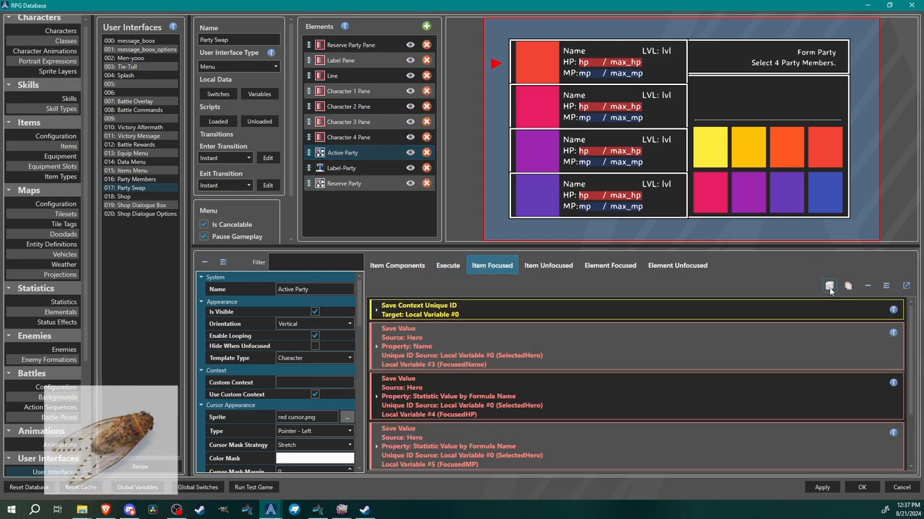
{"action": "left_click", "coordinate": [339, 183]}
{"action": "left_click", "coordinate": [492, 267]}
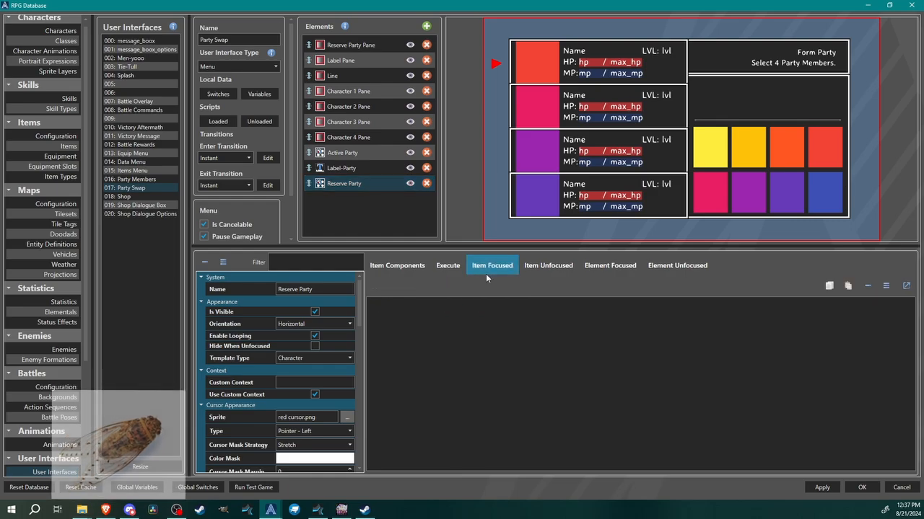
{"action": "left_click", "coordinate": [850, 287]}
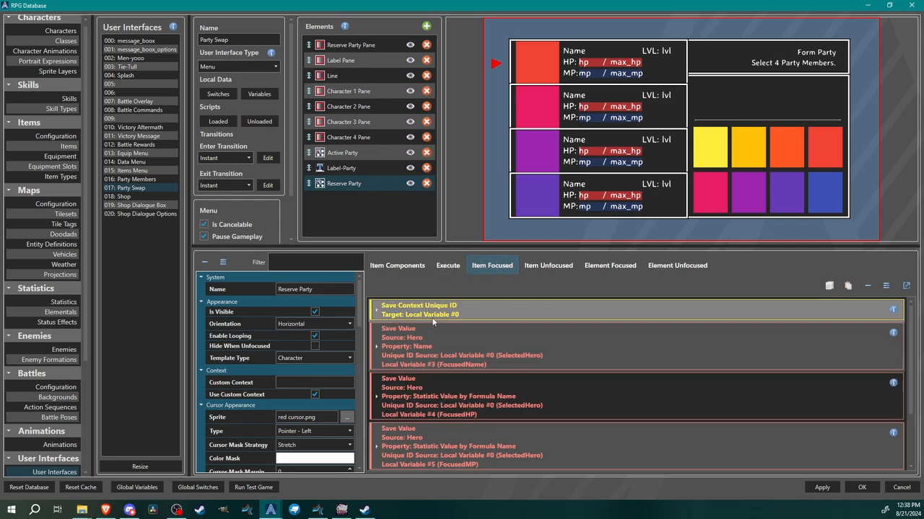
Set the Save Context Unique ID target in the Reserve Party's Item Focused script to local variable 001 ReserveHero.
{"action": "left_click", "coordinate": [487, 308]}
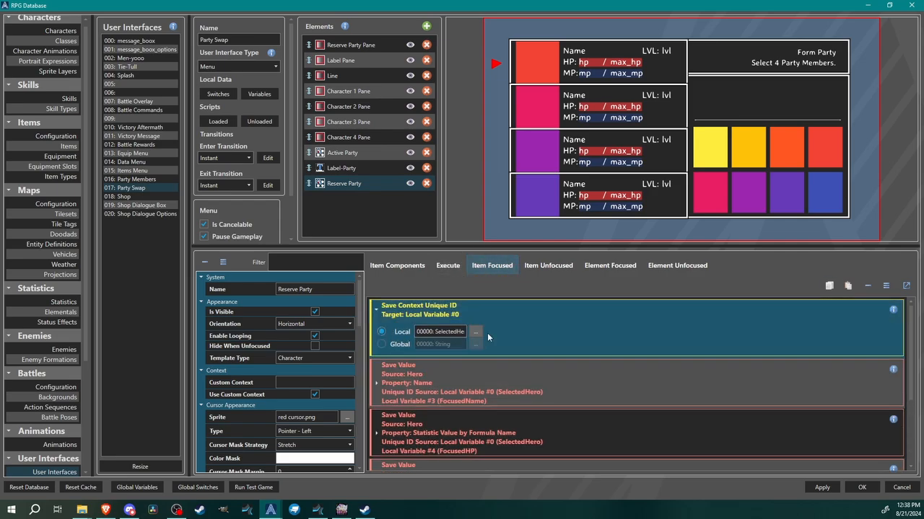
{"action": "left_click", "coordinate": [475, 332]}
{"action": "left_click", "coordinate": [478, 99]}
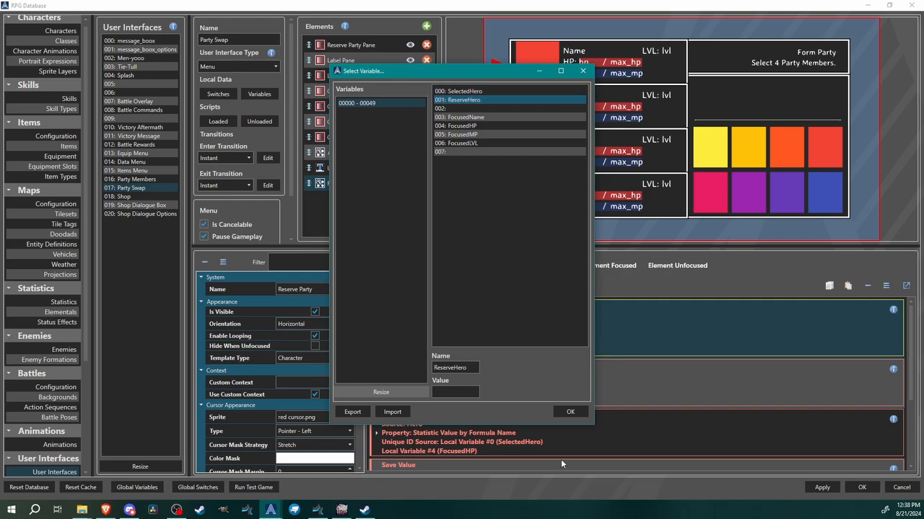
{"action": "left_click", "coordinate": [569, 412]}
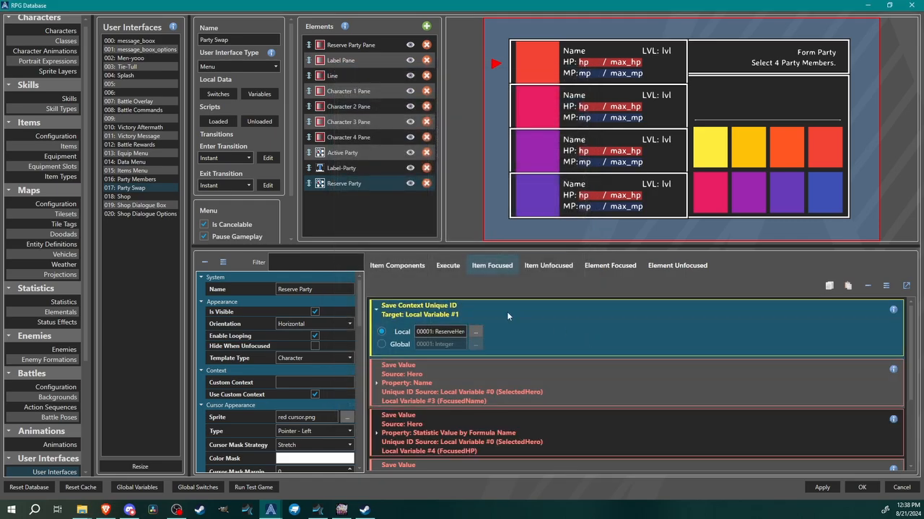
{"action": "left_click", "coordinate": [668, 306]}
{"action": "scroll", "coordinate": [531, 435], "scroll_direction": "down", "scroll_amount": 3}
{"action": "scroll", "coordinate": [672, 450], "scroll_direction": "up", "scroll_amount": 3}
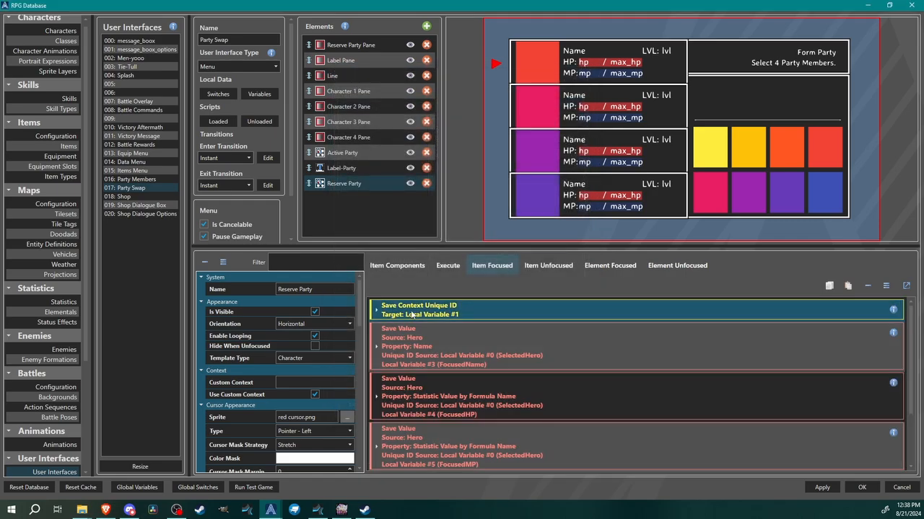
{"action": "scroll", "coordinate": [677, 336], "scroll_direction": "down", "scroll_amount": 2}
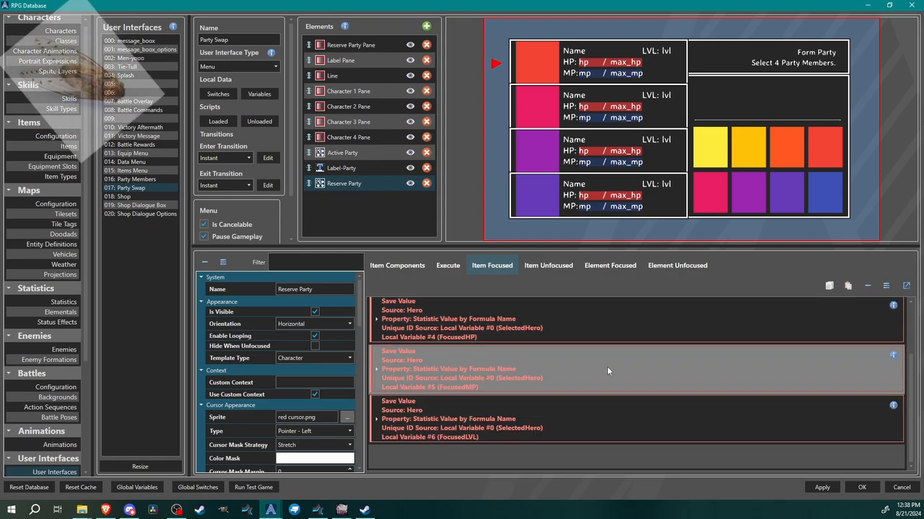
{"action": "scroll", "coordinate": [583, 453], "scroll_direction": "up", "scroll_amount": 2}
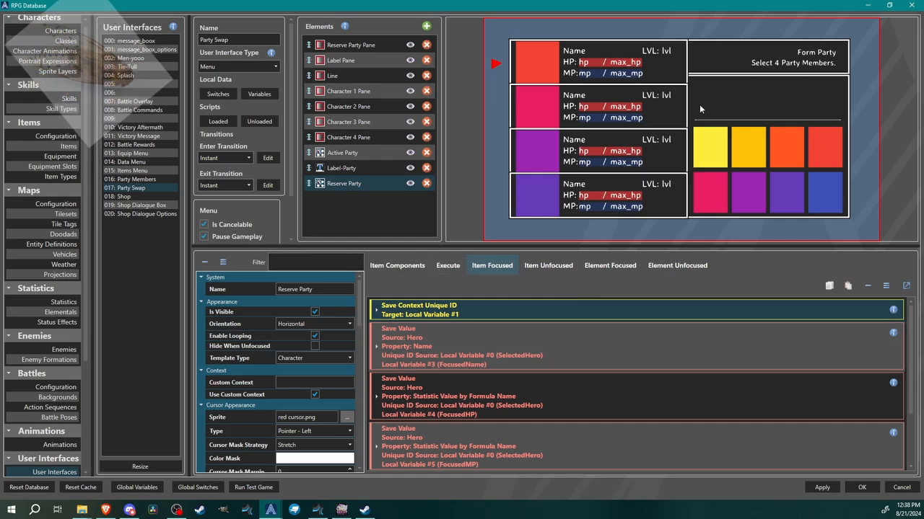
Add a text element to the Party Swap interface, name it FocusedStats, and set its font size to 30.
{"action": "left_click", "coordinate": [427, 25]}
{"action": "left_click", "coordinate": [462, 84]}
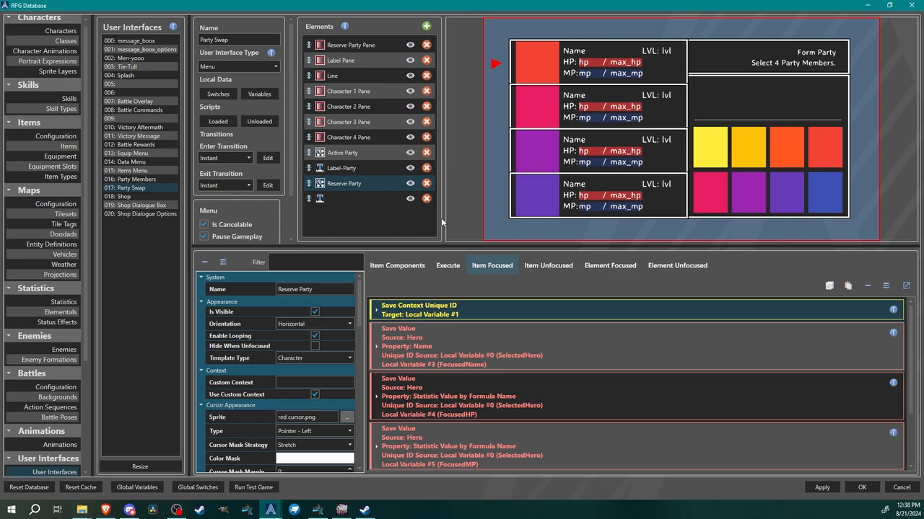
{"action": "left_click", "coordinate": [332, 199]}
{"action": "left_click", "coordinate": [301, 288]}
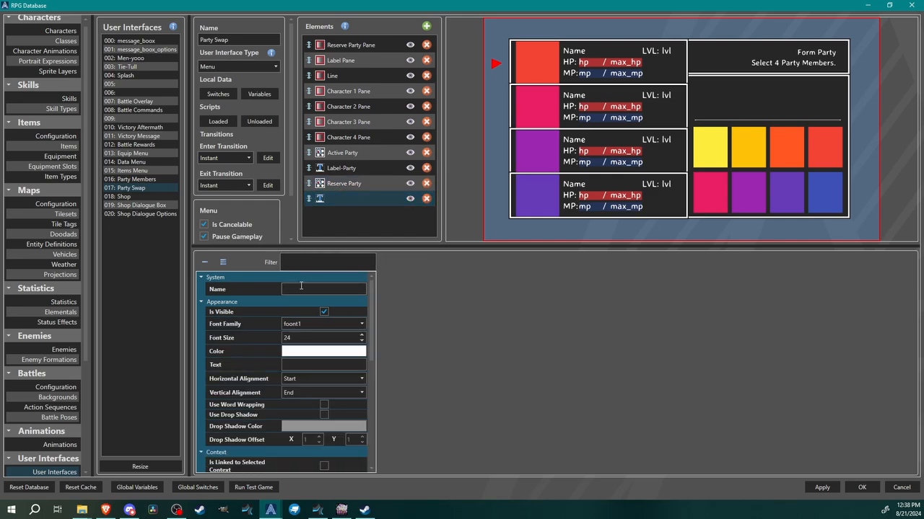
{"action": "type", "text": "FocusedStats"}
{"action": "left_click", "coordinate": [326, 337]}
{"action": "key", "text": "BackSpace"}
{"action": "key", "text": "BackSpace"}
{"action": "type", "text": "30"}
Look up the focused-hero local variables and set FocusedStats' text to three lines: <lv[3]>, HP: <lv[4]>, and MP: <lv[5]>.
{"action": "left_click", "coordinate": [319, 365]}
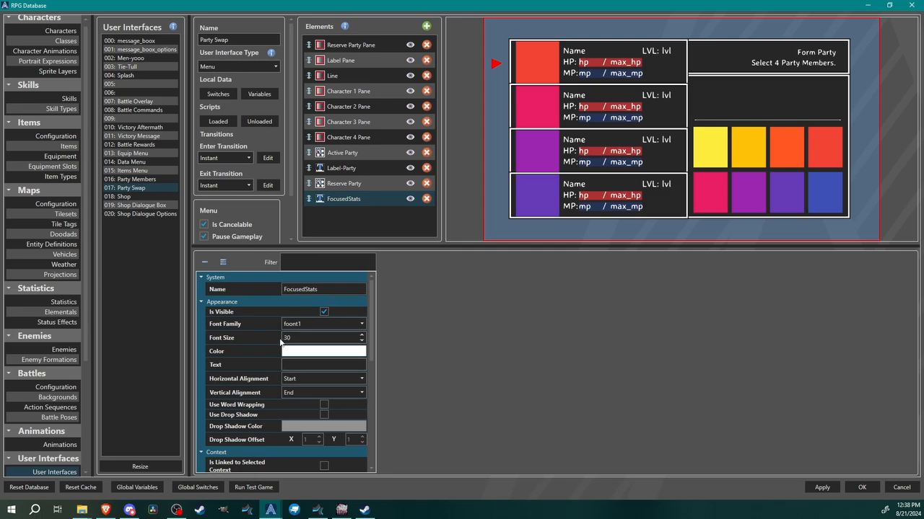
{"action": "left_click", "coordinate": [259, 95]}
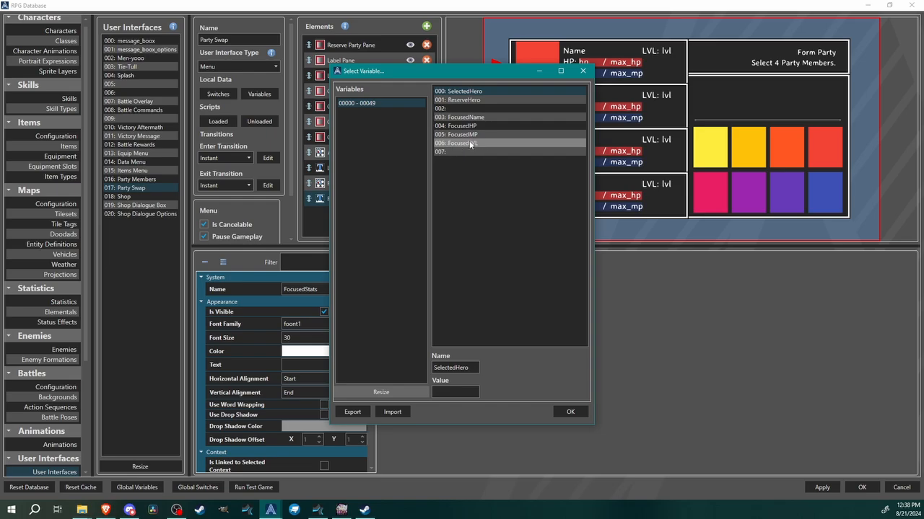
{"action": "left_click", "coordinate": [505, 117]}
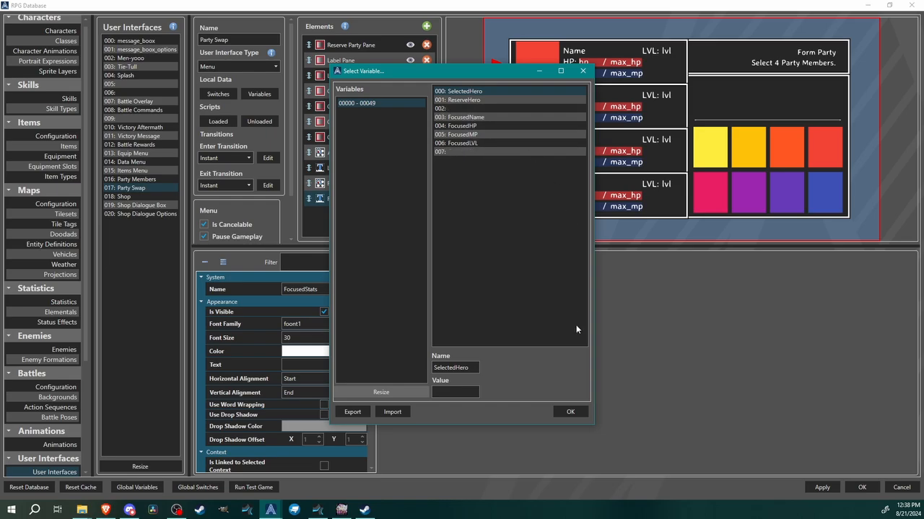
{"action": "left_click", "coordinate": [570, 412]}
{"action": "left_click", "coordinate": [285, 365]}
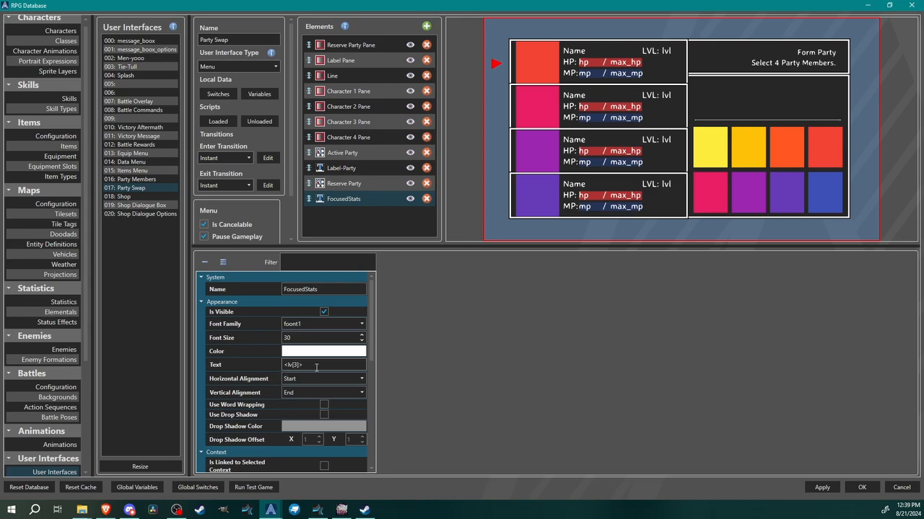
{"action": "key", "text": "Return"}
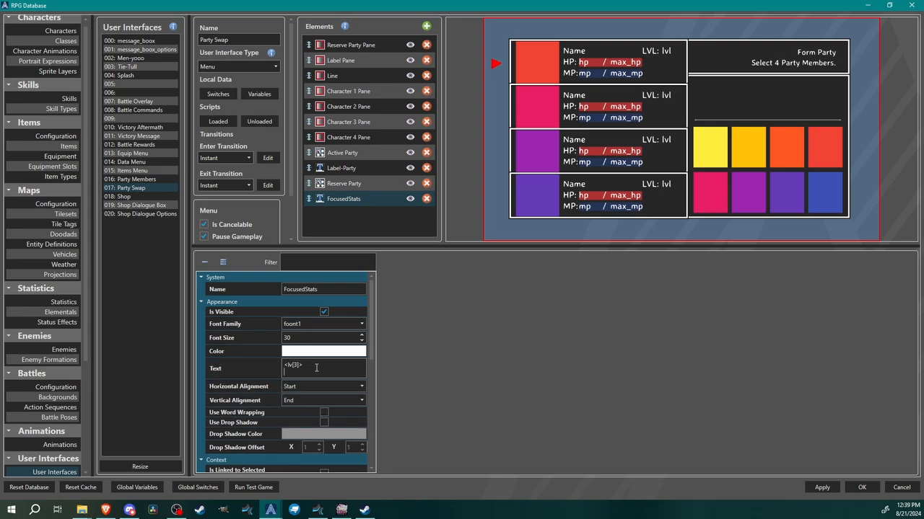
{"action": "type", "text": "HP"}
{"action": "left_click", "coordinate": [319, 372]}
{"action": "key", "text": "Return"}
{"action": "type", "text": "MP"}
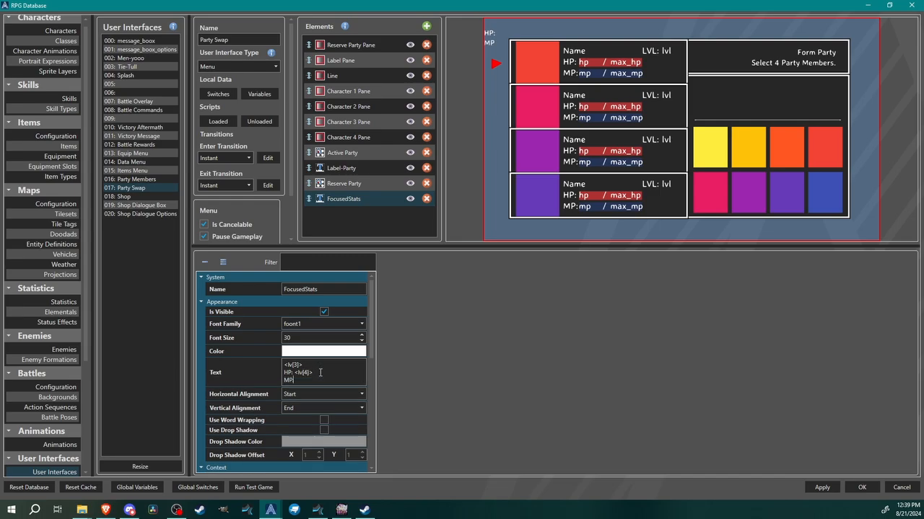
{"action": "type", "text": ": <lv[5]>"}
Position the FocusedStats text above the reserve grid with Relative X 54% and Relative Y 30%.
{"action": "left_click_drag", "start_coordinate": [370, 319], "coordinate": [363, 427]}
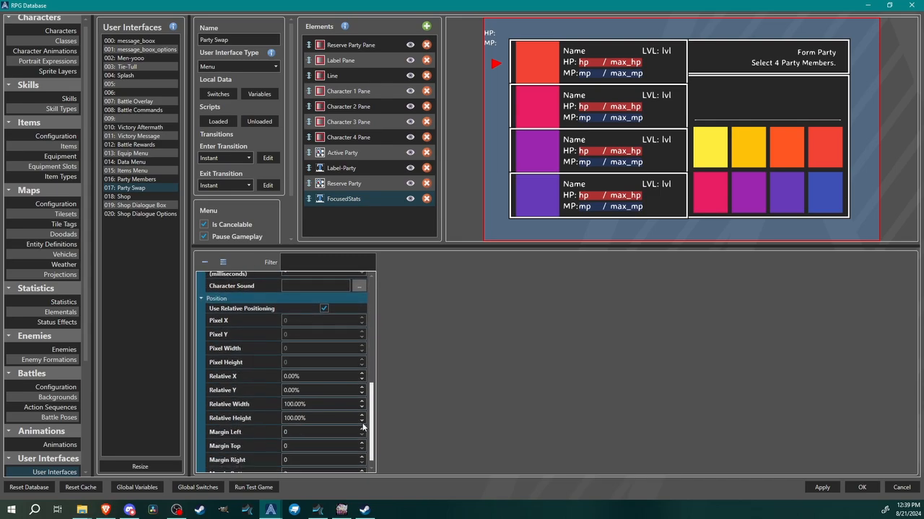
{"action": "scroll", "coordinate": [320, 389], "scroll_direction": "up", "scroll_amount": 20}
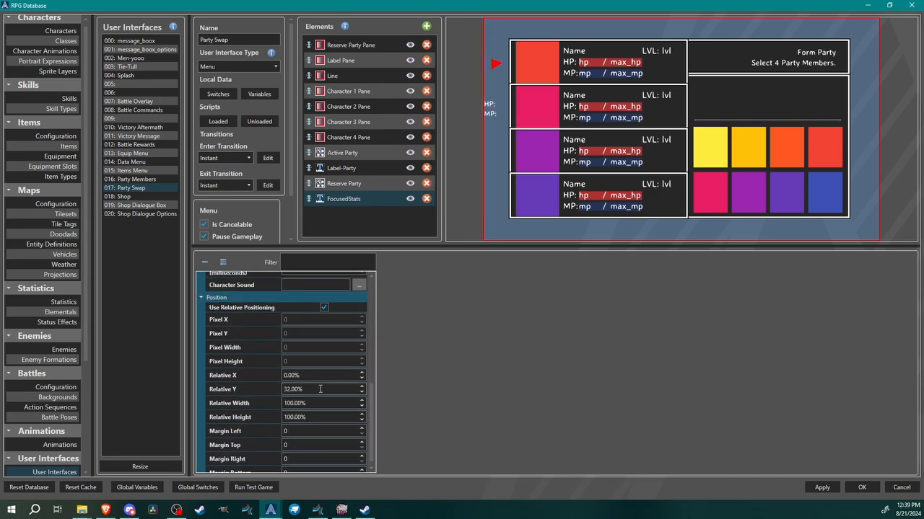
{"action": "left_click", "coordinate": [312, 375]}
{"action": "scroll", "coordinate": [311, 376], "scroll_direction": "up", "scroll_amount": 6}
{"action": "scroll", "coordinate": [313, 372], "scroll_direction": "up", "scroll_amount": 20}
{"action": "scroll", "coordinate": [314, 372], "scroll_direction": "up", "scroll_amount": 5}
{"action": "left_click", "coordinate": [317, 388]}
{"action": "scroll", "coordinate": [318, 389], "scroll_direction": "down", "scroll_amount": 1}
Duplicate the FocusedStats element and rename the copy FocusedLVL.
{"action": "left_click", "coordinate": [337, 200]}
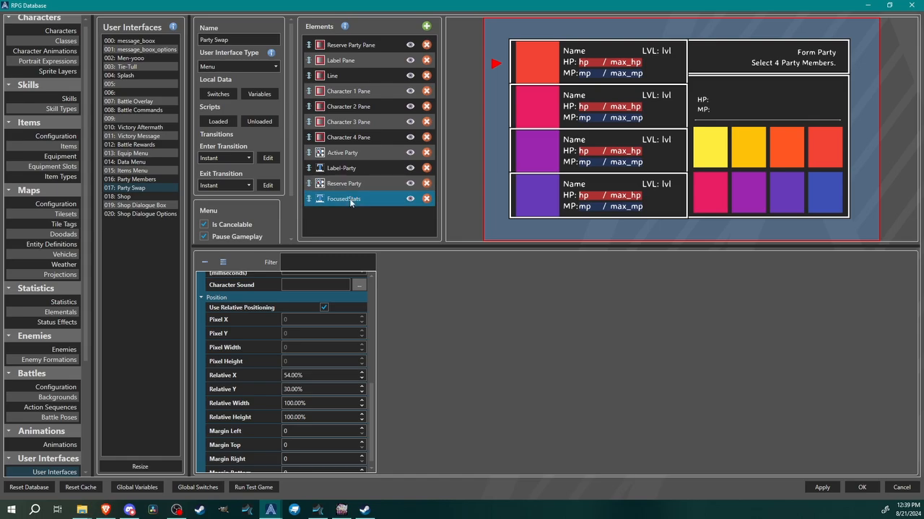
{"action": "right_click", "coordinate": [351, 197]}
{"action": "left_click", "coordinate": [358, 218]}
{"action": "right_click", "coordinate": [356, 220]}
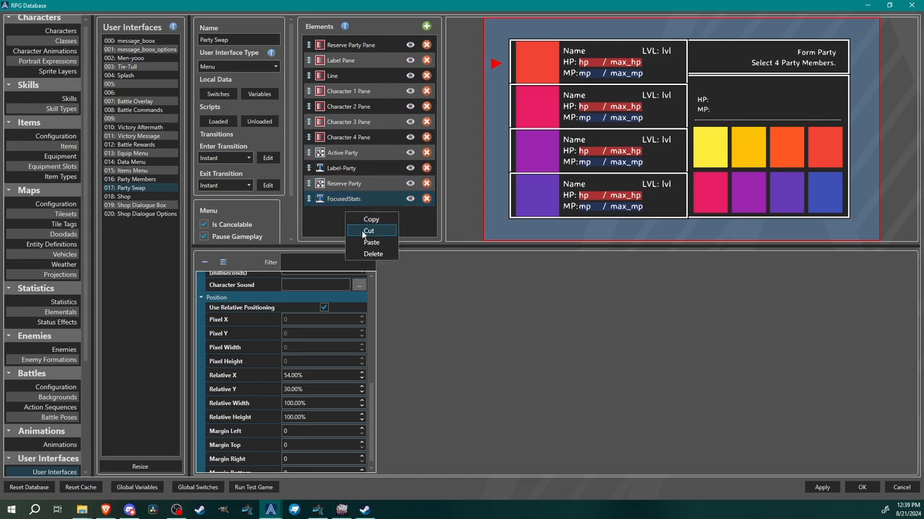
{"action": "left_click", "coordinate": [381, 250]}
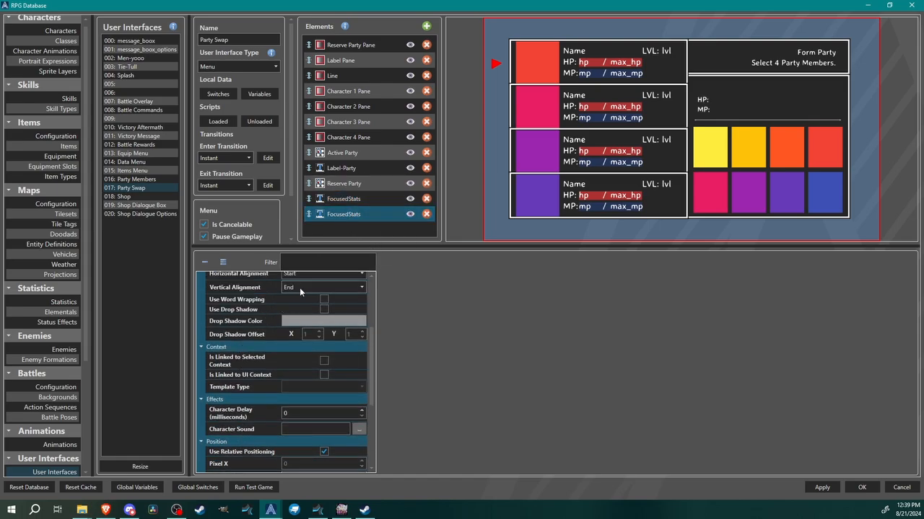
{"action": "double_click", "coordinate": [321, 289]}
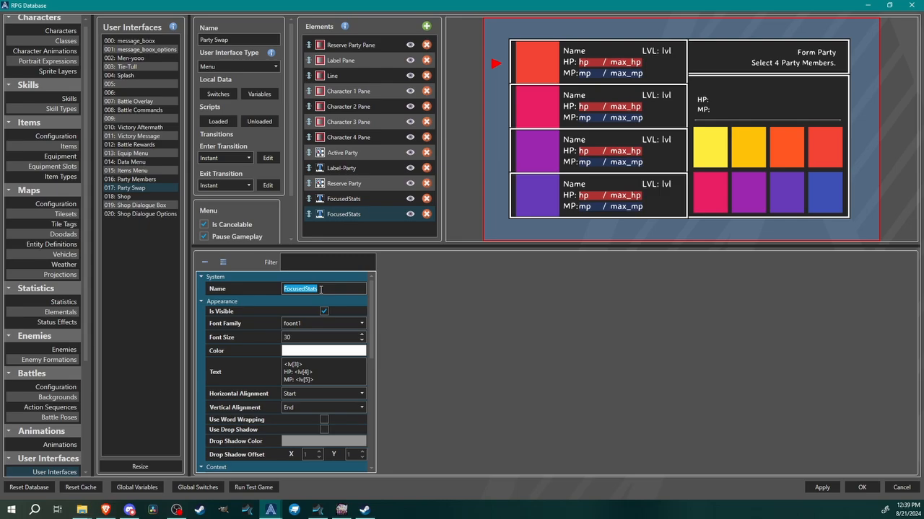
{"action": "key", "text": "BackSpace"}
{"action": "type", "text": "FocusedLVL"}
Remove the HP and MP lines from FocusedLVL's text and prefix the remaining variable tag with LVL:.
{"action": "left_click_drag", "start_coordinate": [316, 380], "coordinate": [265, 373]}
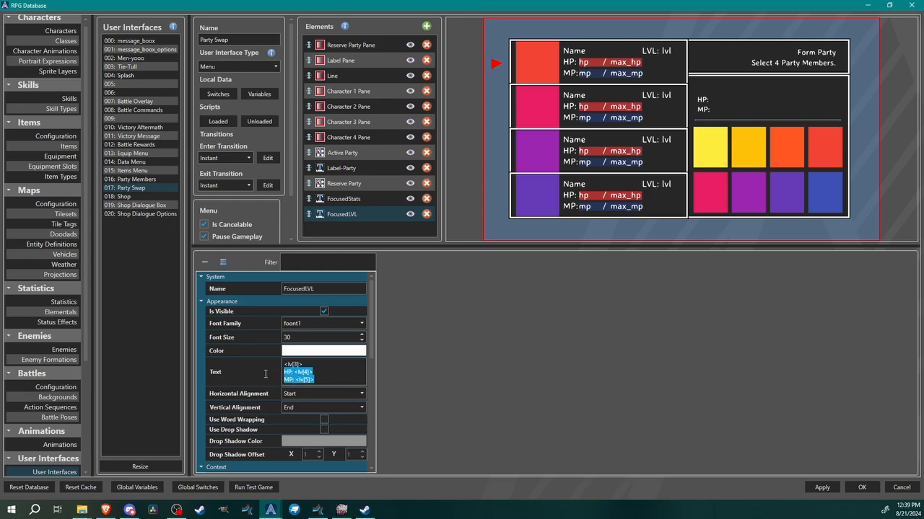
{"action": "key", "text": "BackSpace"}
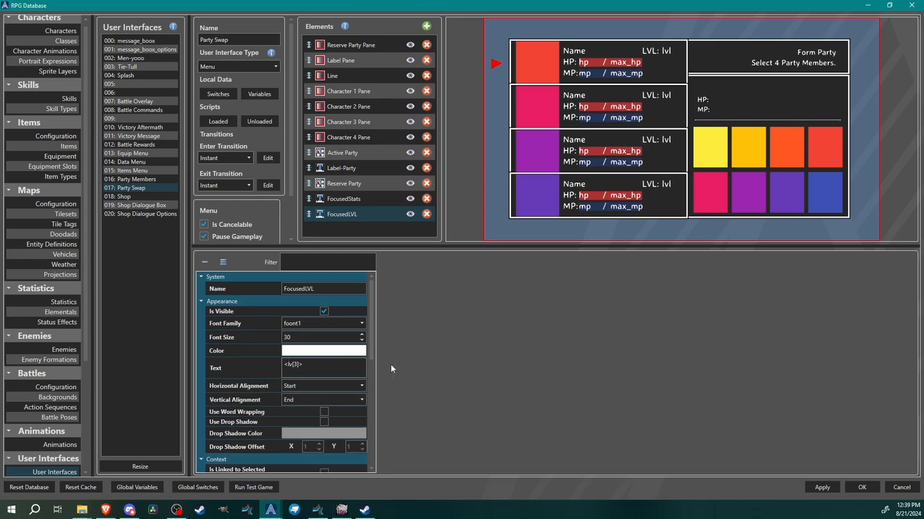
{"action": "key", "text": "Home"}
{"action": "type", "text": "LVL:"}
Set the Relative X of the FocusedLVL element to 83%.
{"action": "scroll", "coordinate": [256, 373], "scroll_direction": "down", "scroll_amount": 5}
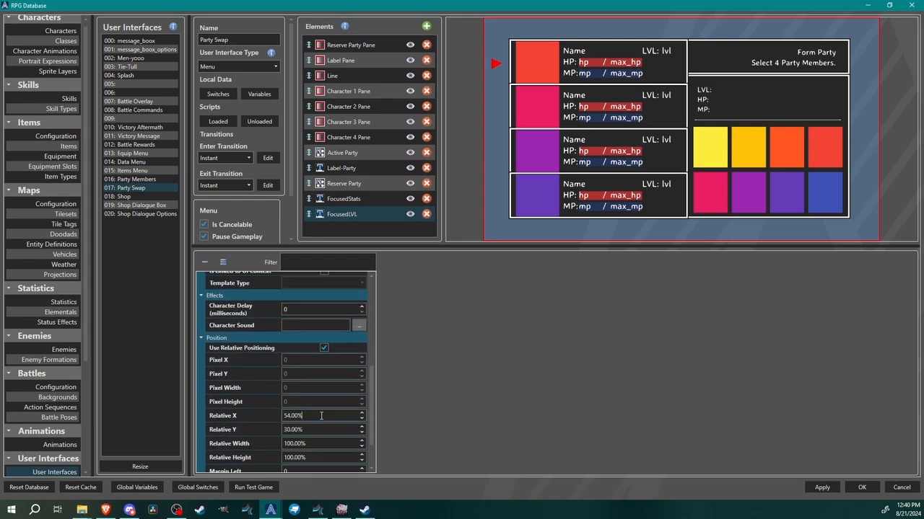
{"action": "scroll", "coordinate": [321, 415], "scroll_direction": "up", "scroll_amount": 20}
{"action": "scroll", "coordinate": [321, 415], "scroll_direction": "up", "scroll_amount": 1}
{"action": "scroll", "coordinate": [321, 416], "scroll_direction": "up", "scroll_amount": 1}
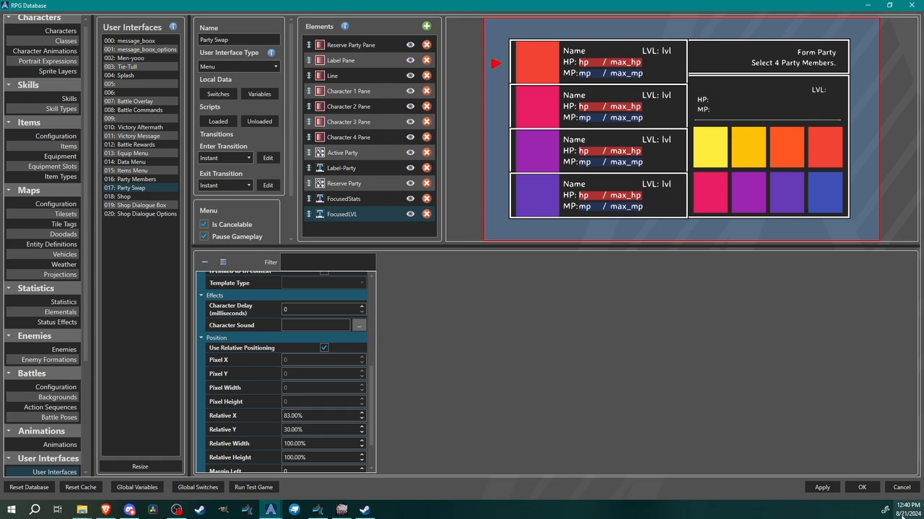
Compare the Item Focused scripts of the Active Party and Reserve Party elements.
{"action": "left_click", "coordinate": [344, 183]}
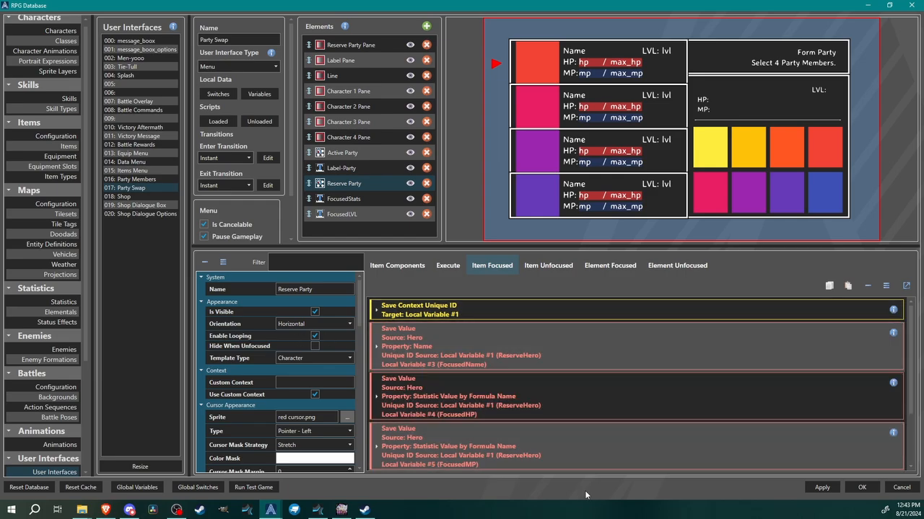
{"action": "left_click", "coordinate": [348, 153]}
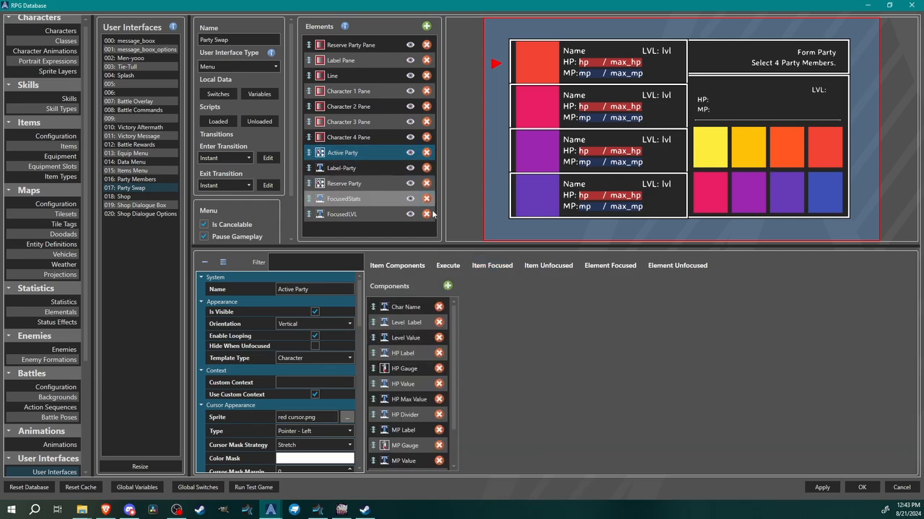
{"action": "left_click", "coordinate": [492, 266]}
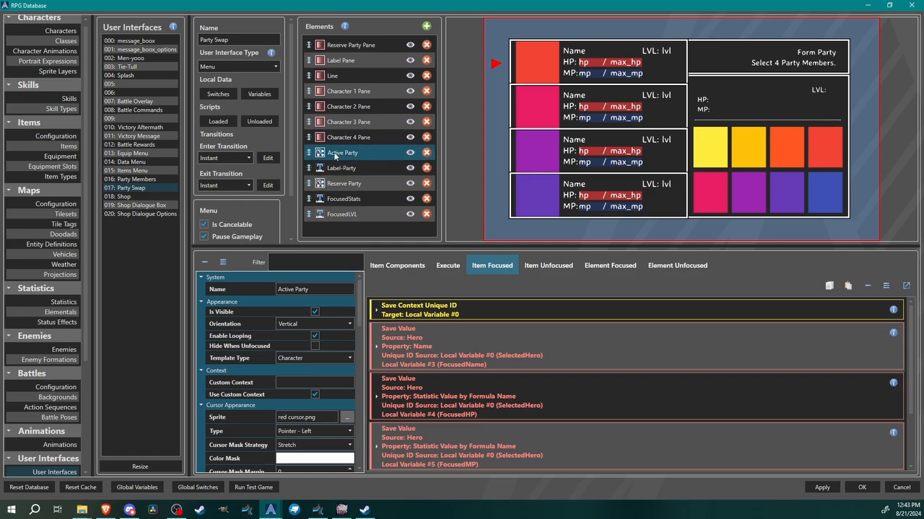
{"action": "left_click", "coordinate": [339, 184]}
{"action": "left_click", "coordinate": [493, 267]}
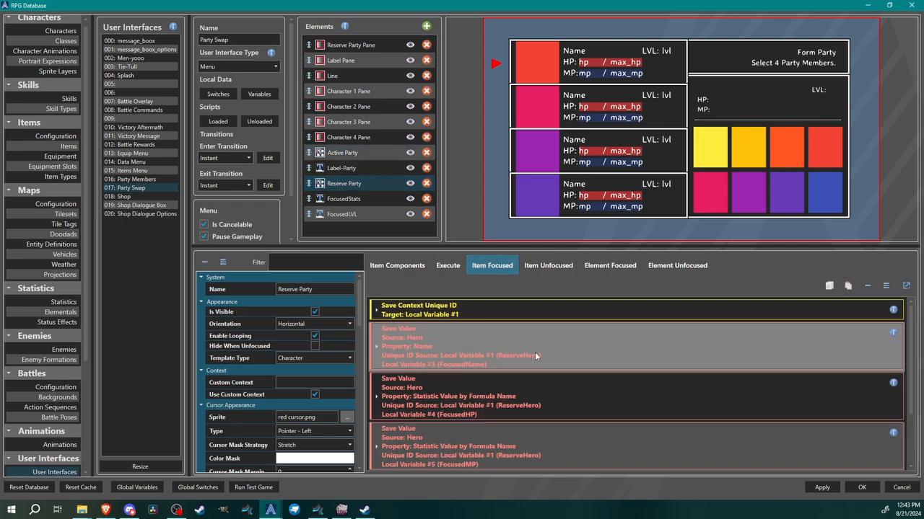
Confirm ReserveHero as the Unique ID source in the Reserve Party's Name Save Value command and accept the database changes.
{"action": "left_click", "coordinate": [554, 349]}
{"action": "scroll", "coordinate": [490, 428], "scroll_direction": "down", "scroll_amount": 1}
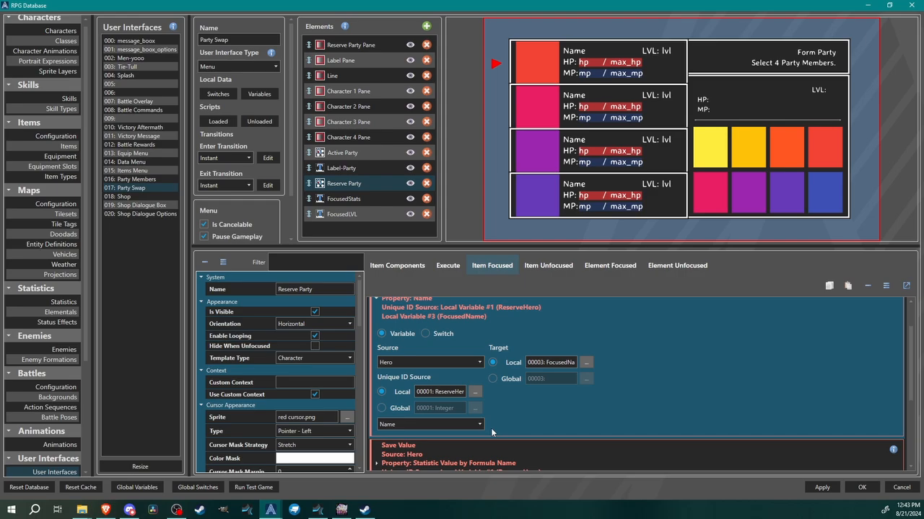
{"action": "left_click", "coordinate": [474, 392]}
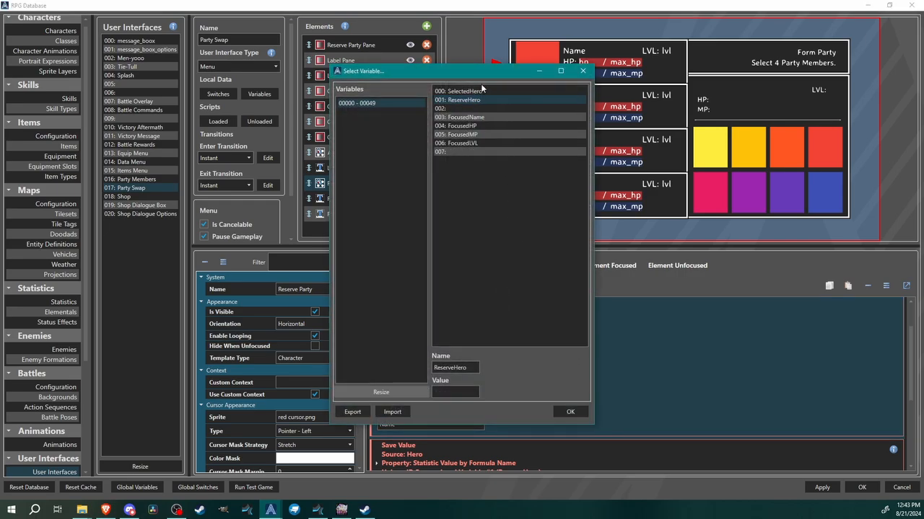
{"action": "left_click", "coordinate": [570, 410]}
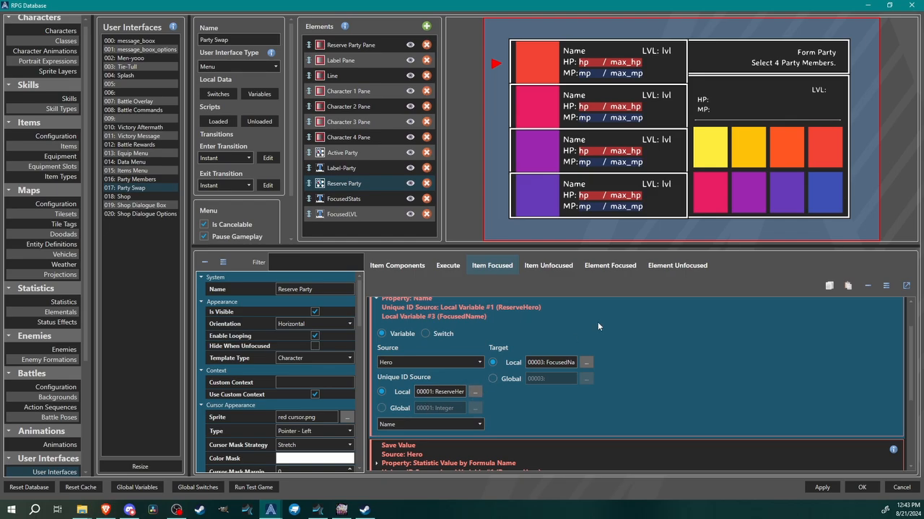
{"action": "scroll", "coordinate": [606, 314], "scroll_direction": "up", "scroll_amount": 1}
{"action": "left_click", "coordinate": [617, 306]}
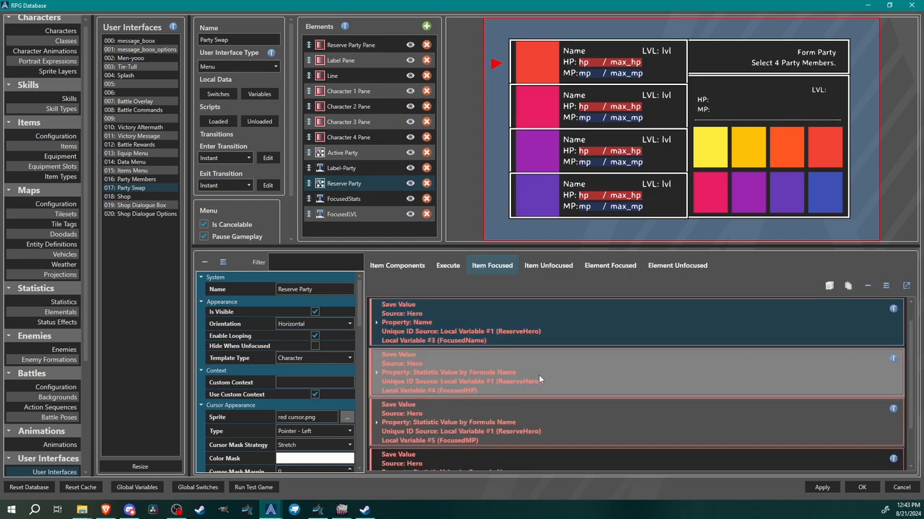
{"action": "scroll", "coordinate": [548, 422], "scroll_direction": "down", "scroll_amount": 1}
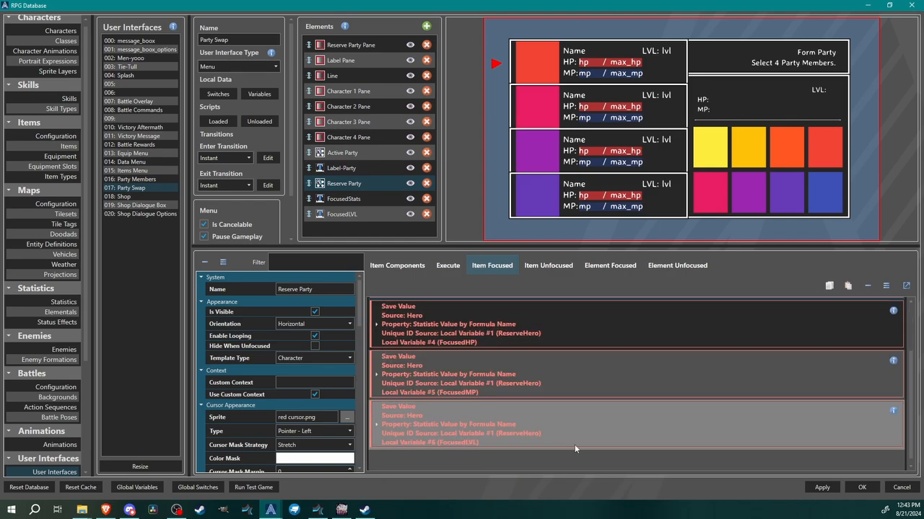
{"action": "scroll", "coordinate": [489, 409], "scroll_direction": "up", "scroll_amount": 1}
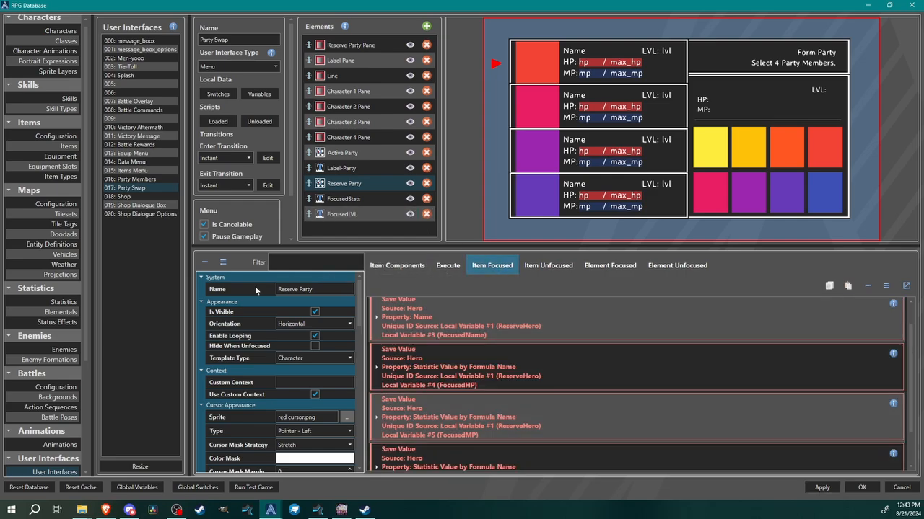
{"action": "left_click", "coordinate": [862, 488]}
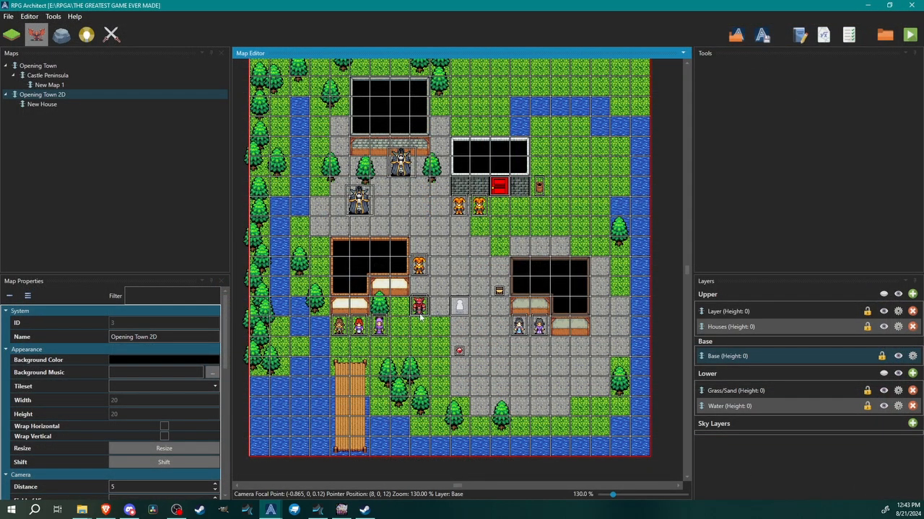
Open the red-armoured character's entity on the Opening Town 2D map, accept it, and start a playtest.
{"action": "double_click", "coordinate": [421, 314]}
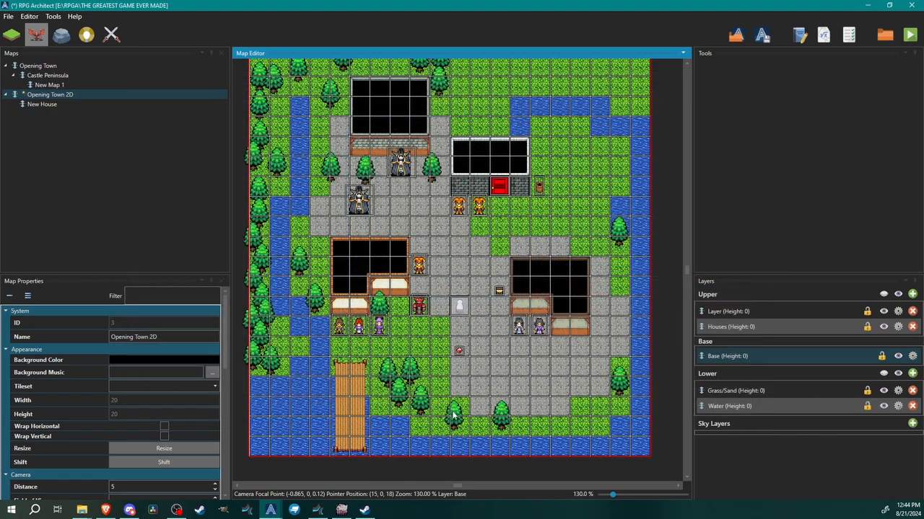
{"action": "left_click", "coordinate": [741, 412]}
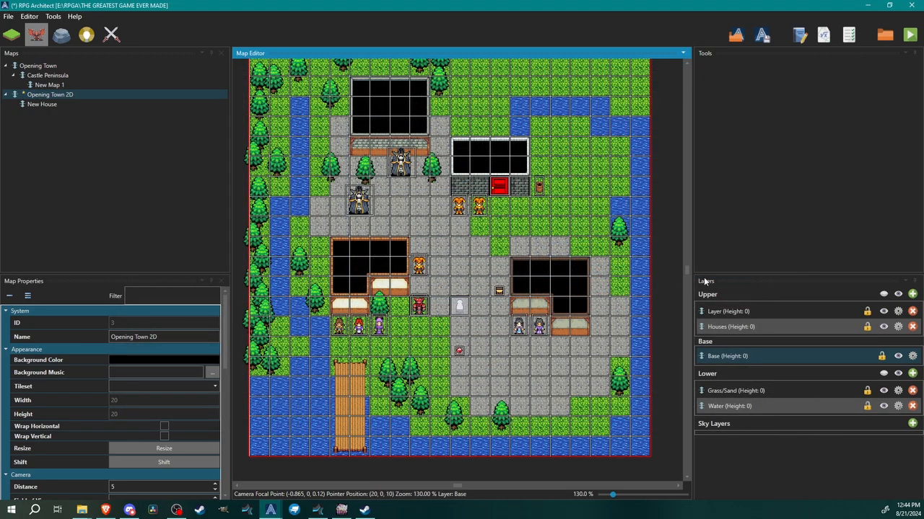
{"action": "left_click", "coordinate": [909, 34]}
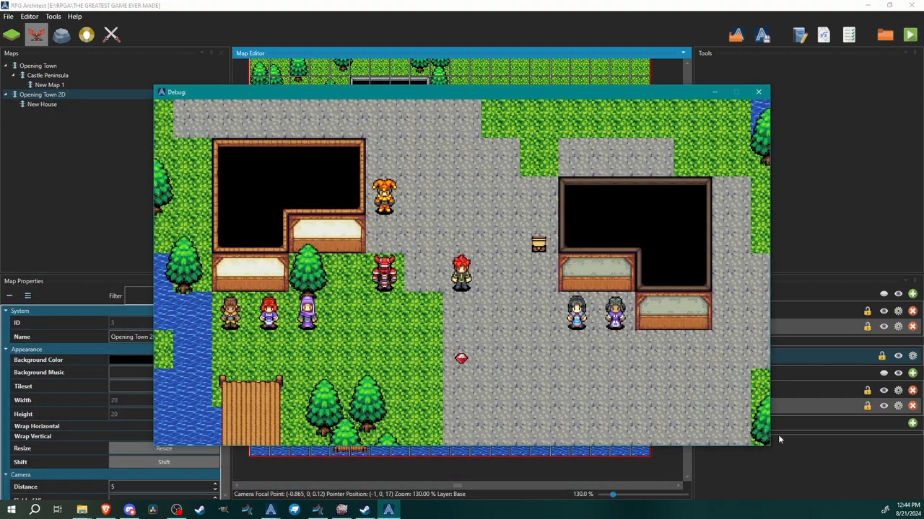
Open the in-game main menu in the playtest and enter the Party screen.
{"action": "key", "text": "Left"}
{"action": "key", "text": "Down"}
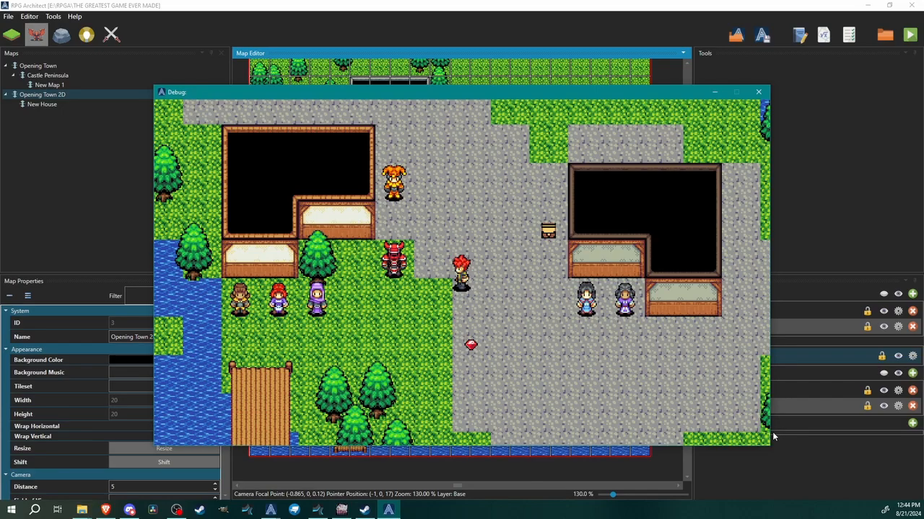
{"action": "key", "text": "Escape"}
{"action": "key", "text": "Down"}
{"action": "key", "text": "Down"}
{"action": "key", "text": "Down"}
{"action": "key", "text": "Down"}
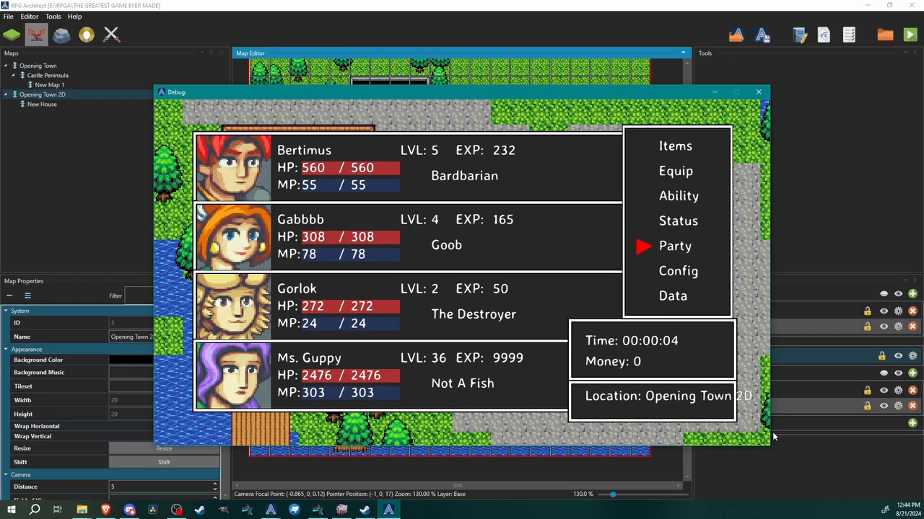
{"action": "key", "text": "Return"}
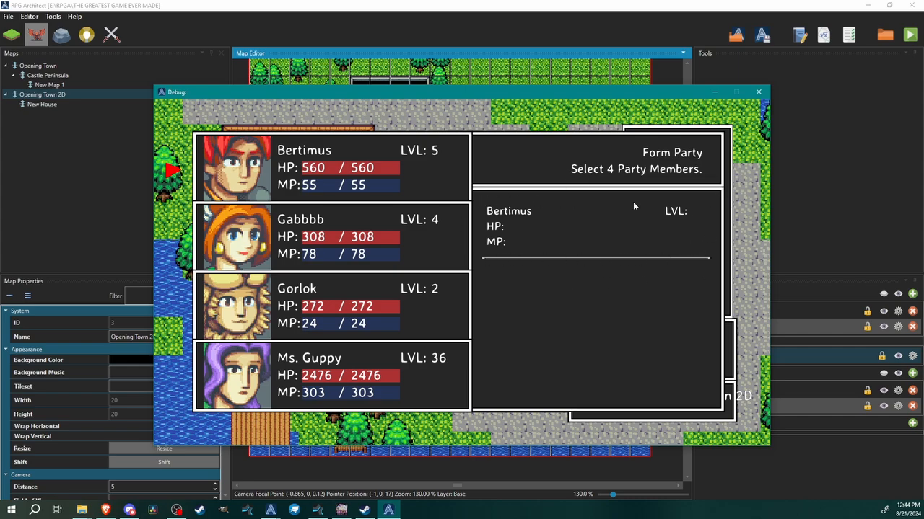
Cycle the focus through all four active party members to check the name, level, HP and MP in the focused hero panel.
{"action": "key", "text": "Down"}
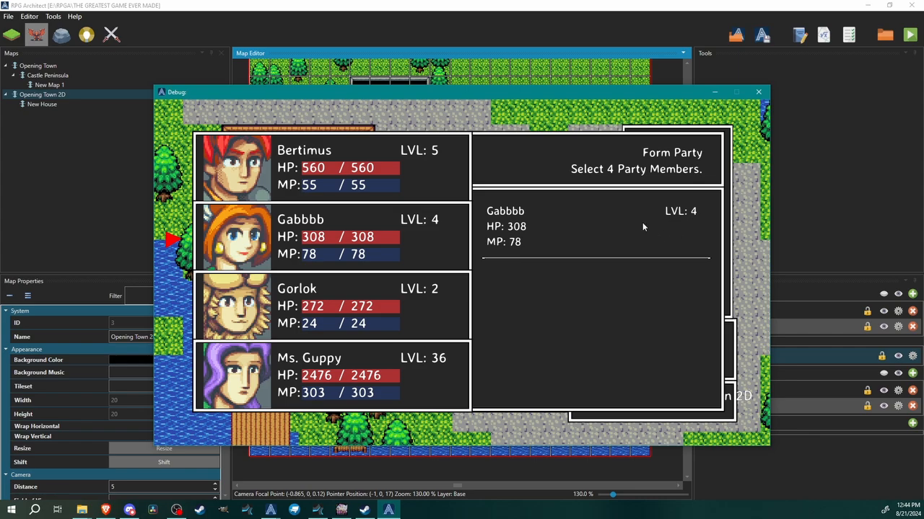
{"action": "key", "text": "Down"}
{"action": "key", "text": "Down"}
{"action": "key", "text": "Down"}
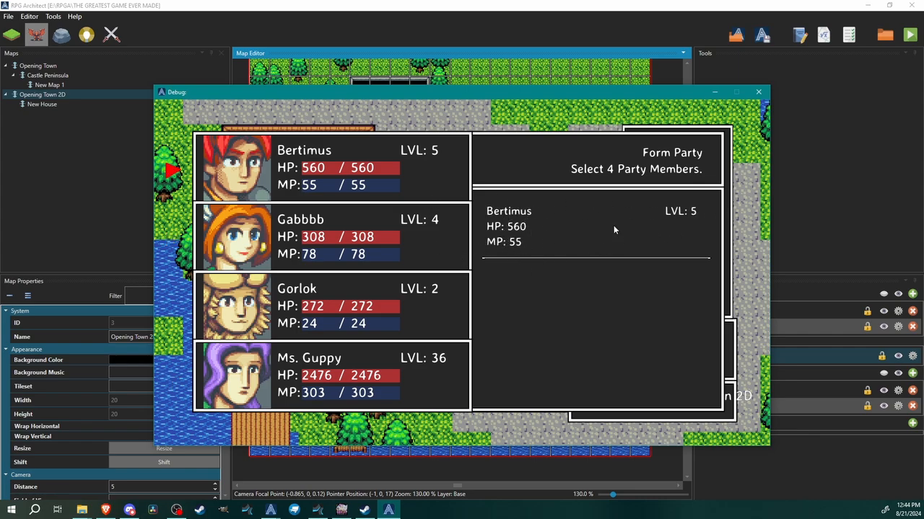
{"action": "key", "text": "Down"}
{"action": "key", "text": "Down"}
{"action": "key", "text": "Down"}
{"action": "key", "text": "Up"}
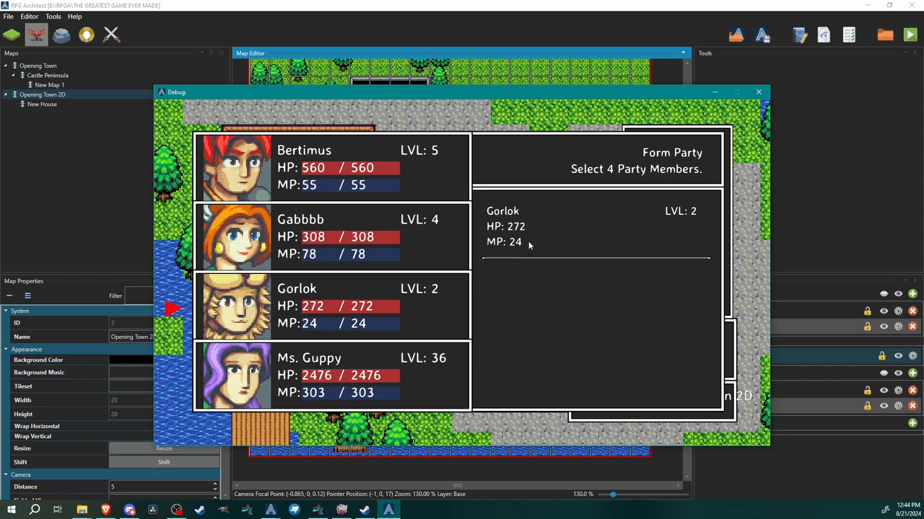
{"action": "key", "text": "Up"}
{"action": "key", "text": "Up"}
{"action": "key", "text": "Down"}
{"action": "key", "text": "Down"}
{"action": "key", "text": "Down"}
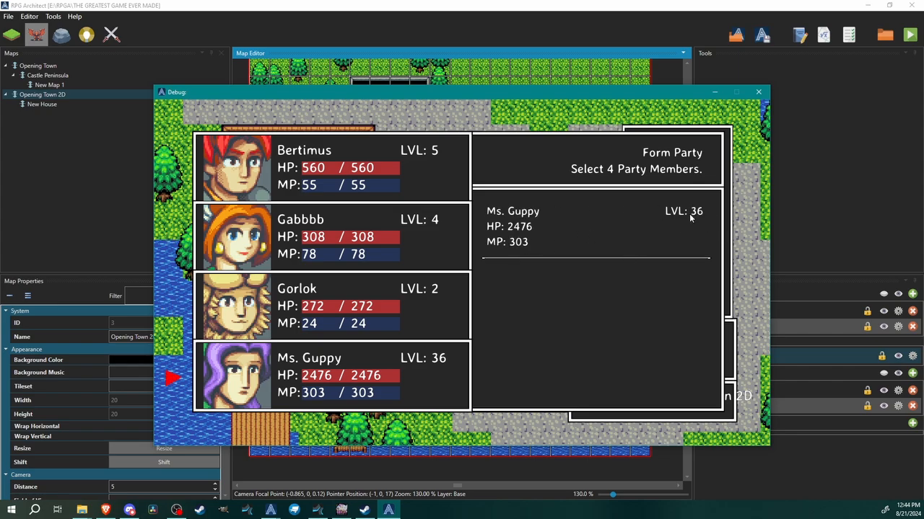
{"action": "key", "text": "Down"}
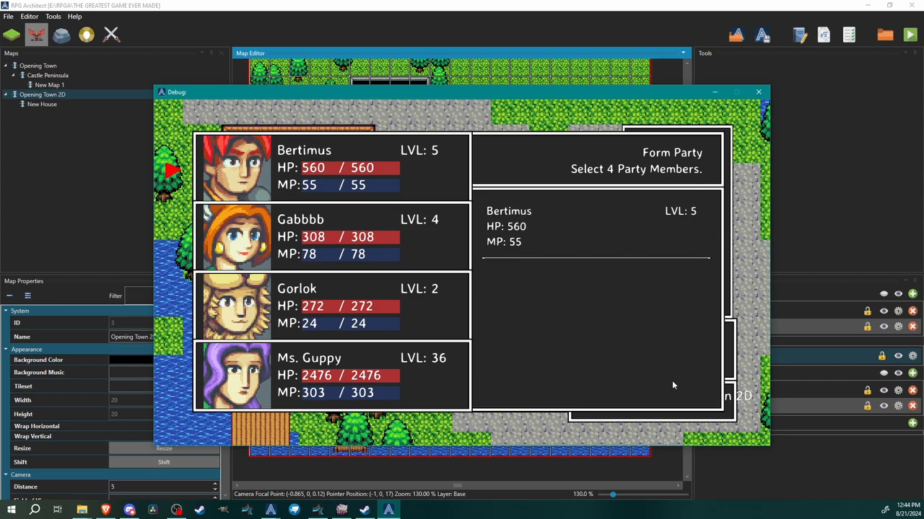
Leave the menus and talk to the red-armoured character to recruit everyone into the party.
{"action": "key", "text": "Escape"}
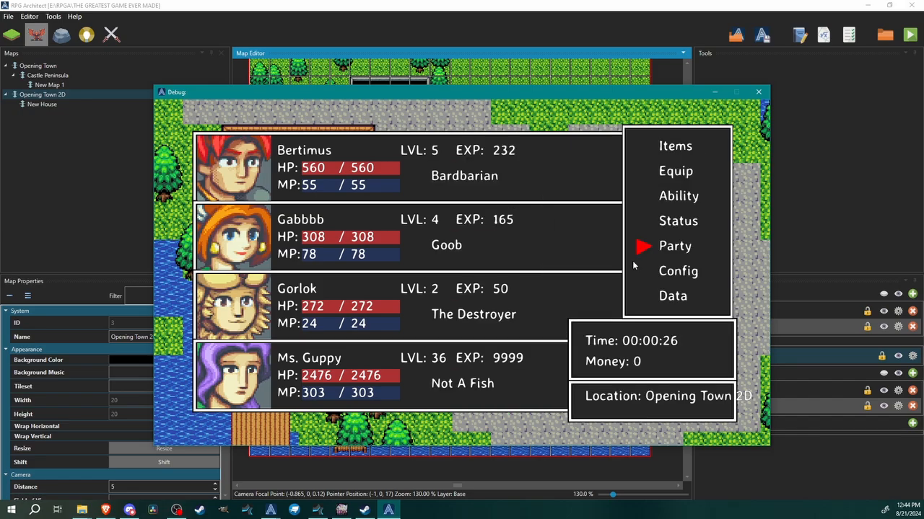
{"action": "key", "text": "Escape"}
{"action": "key", "text": "Left"}
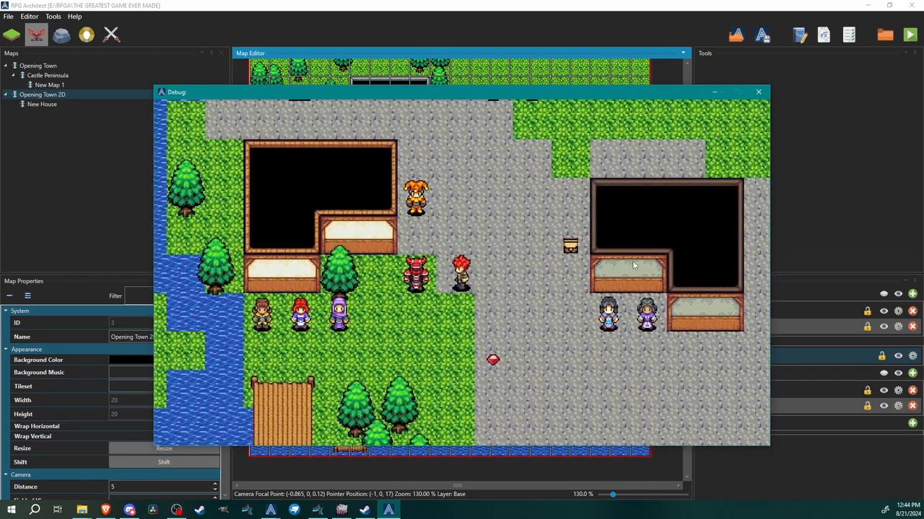
{"action": "key", "text": "Return"}
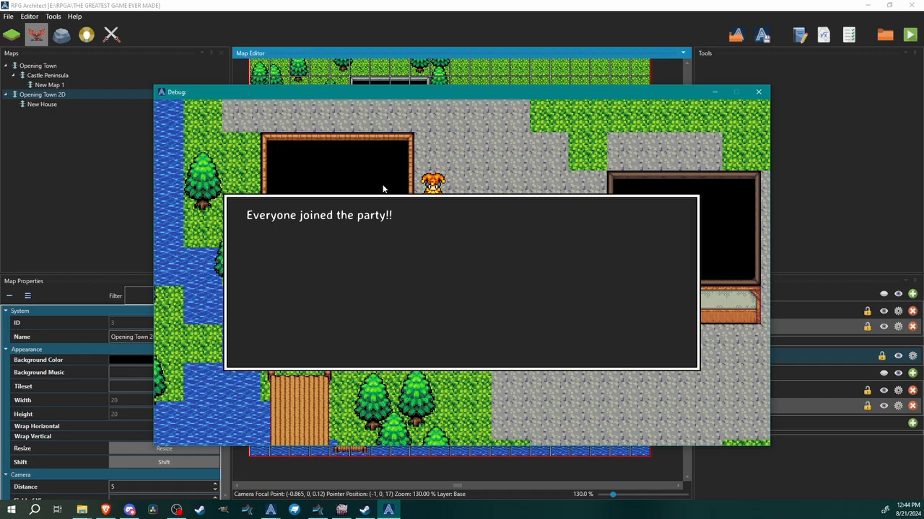
{"action": "key", "text": "Return"}
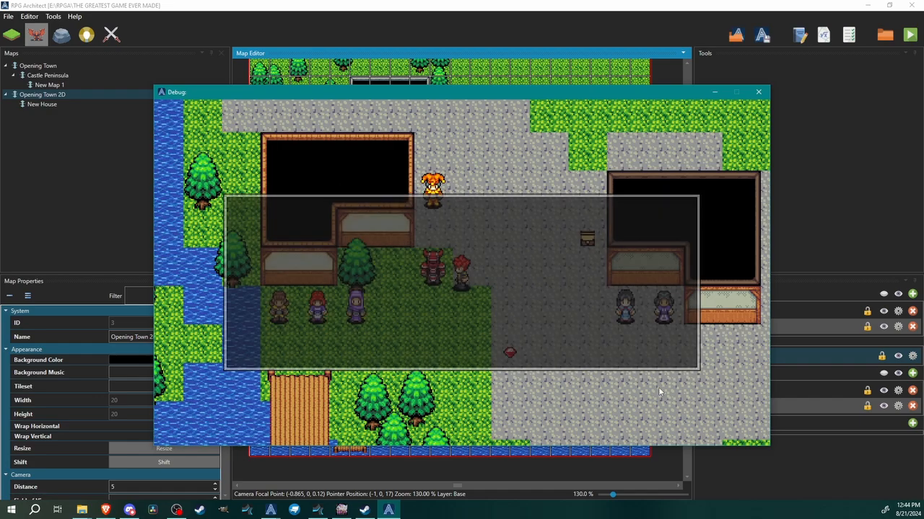
Step away from the red-armoured character and reopen the Party screen from the main menu.
{"action": "key", "text": "Right"}
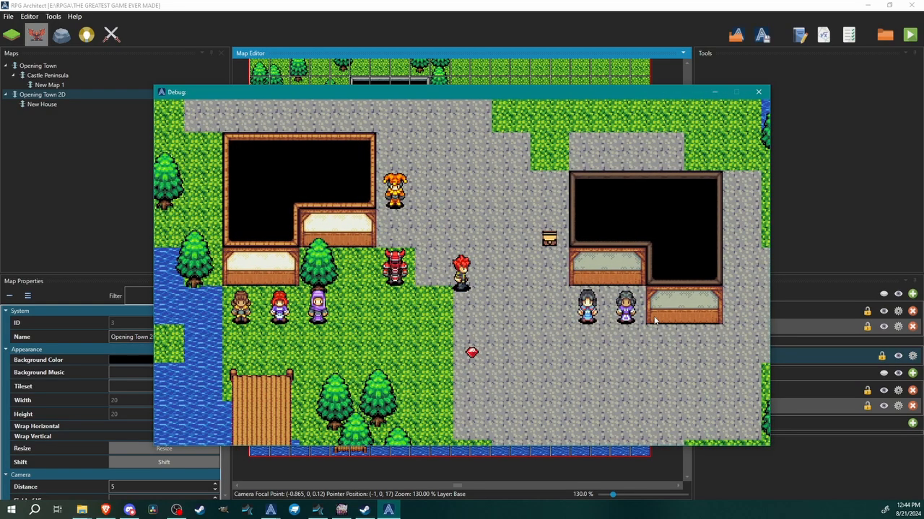
{"action": "key", "text": "Escape"}
{"action": "key", "text": "Down"}
{"action": "key", "text": "Down"}
{"action": "key", "text": "Down"}
{"action": "key", "text": "Down"}
{"action": "key", "text": "Return"}
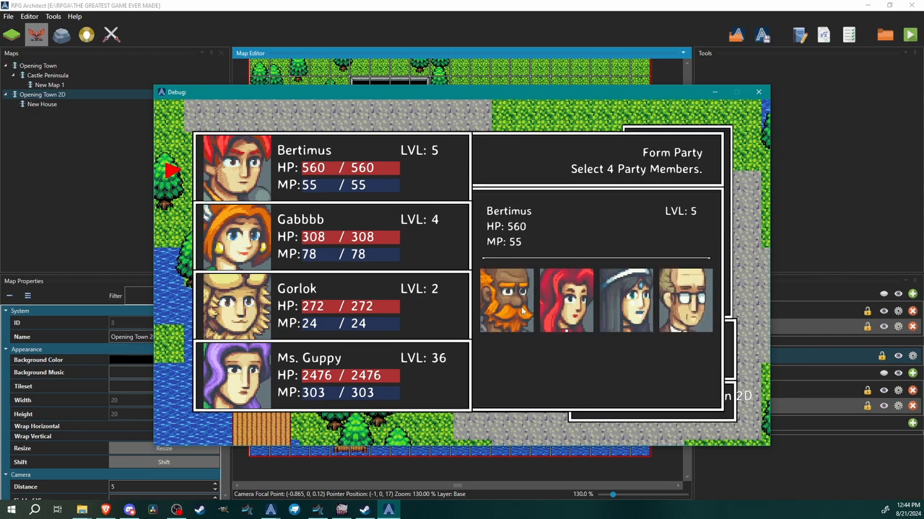
Move the focus up and down the active members to check their stats with the reserve heroes present.
{"action": "key", "text": "Down"}
{"action": "key", "text": "Down"}
{"action": "key", "text": "Down"}
{"action": "key", "text": "Up"}
{"action": "key", "text": "Up"}
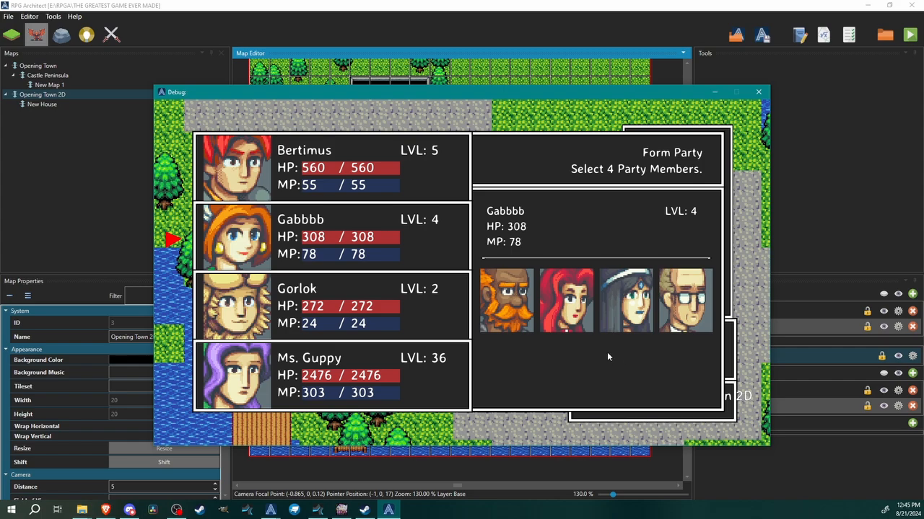
{"action": "key", "text": "Up"}
{"action": "key", "text": "Down"}
Swap the active member Bertimus with the reserve hero Megatron.
{"action": "key", "text": "Up"}
{"action": "key", "text": "Right"}
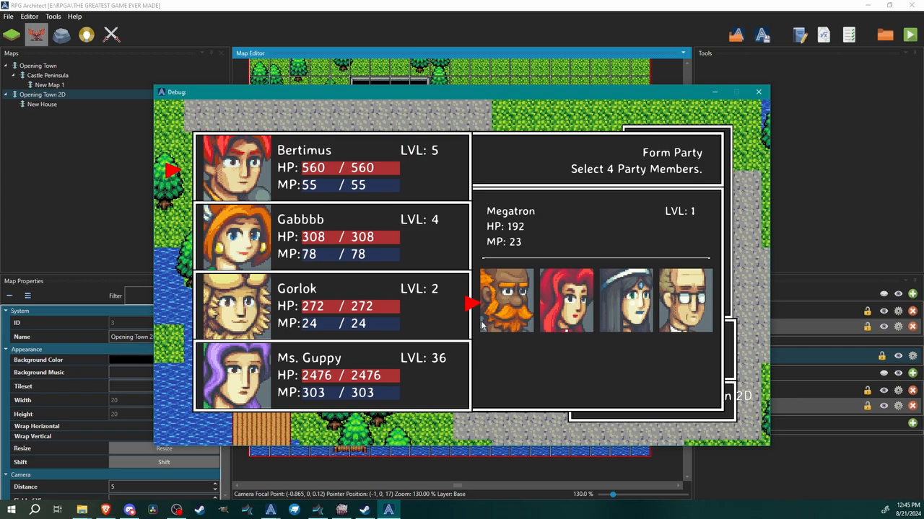
{"action": "key", "text": "Return"}
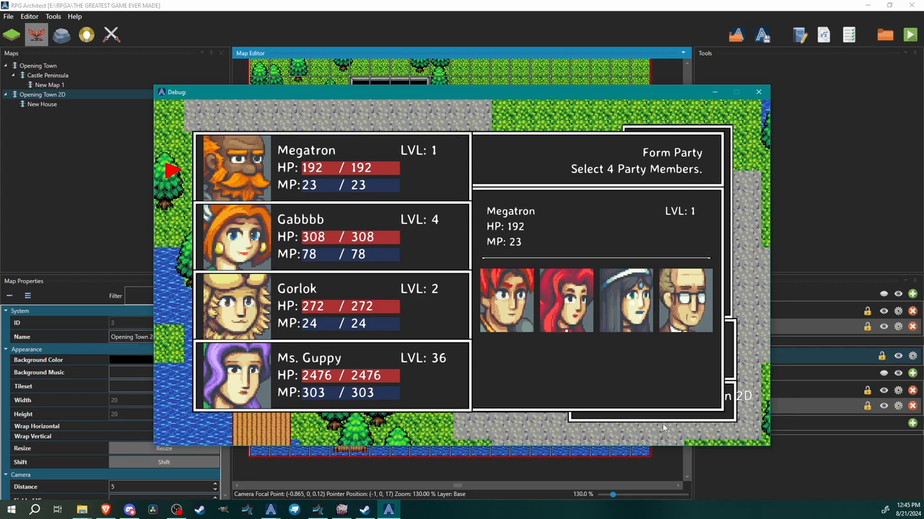
Swap the active member Gabbbb with the reserve hero Big Red.
{"action": "key", "text": "Down"}
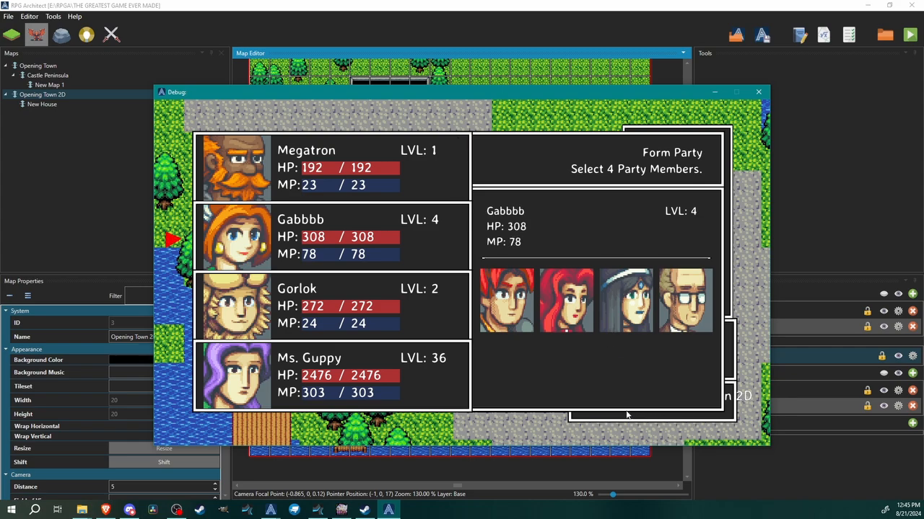
{"action": "key", "text": "Return"}
{"action": "key", "text": "Right"}
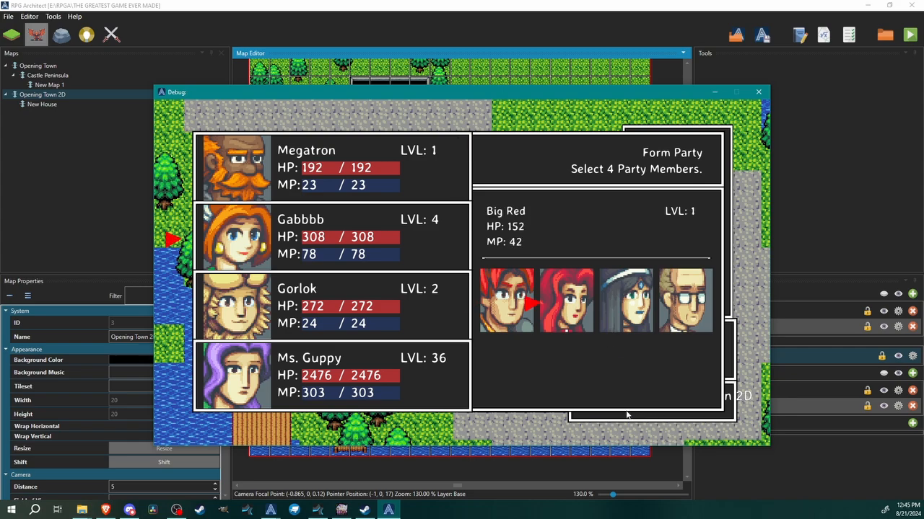
{"action": "key", "text": "Return"}
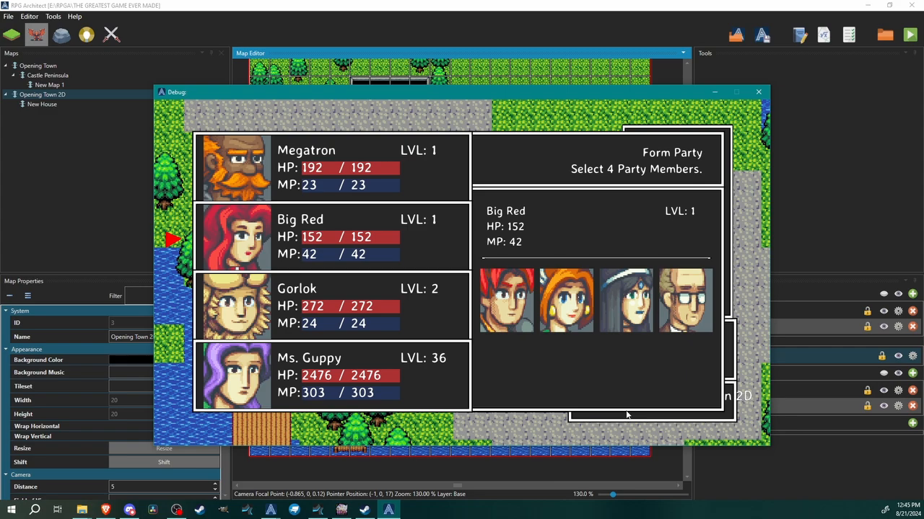
Swap the active member Gorlok with the reserve hero General Tso's Chicken.
{"action": "key", "text": "Down"}
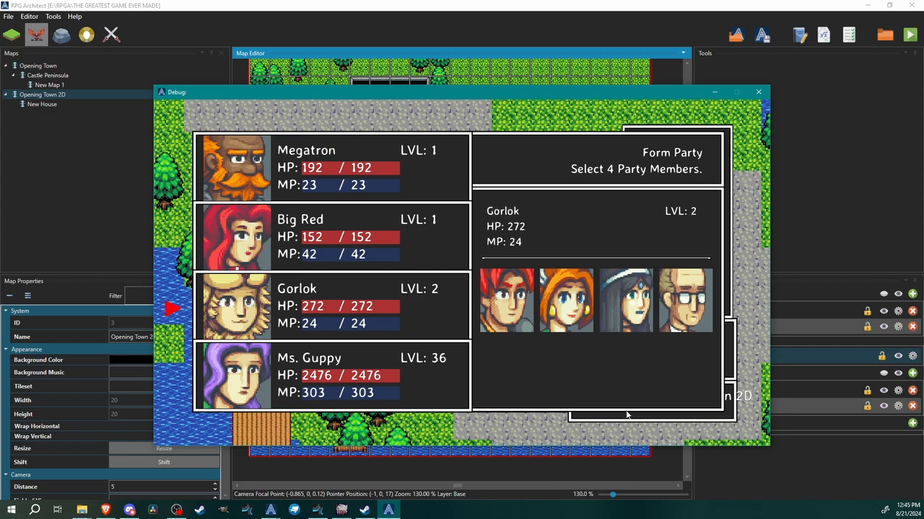
{"action": "key", "text": "Return"}
{"action": "key", "text": "Right"}
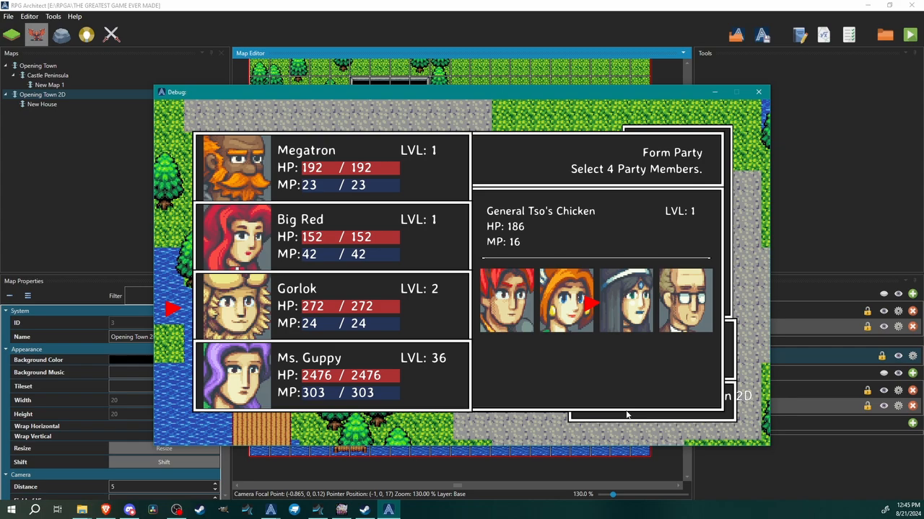
{"action": "key", "text": "Return"}
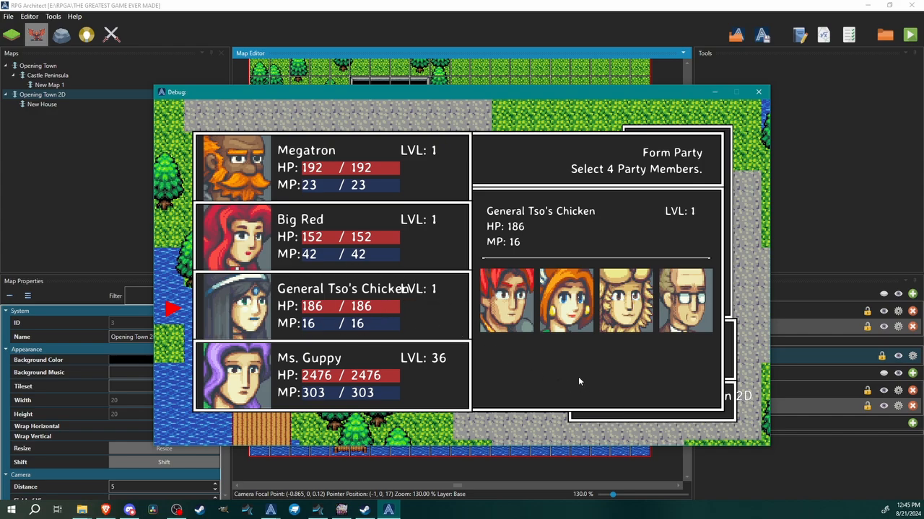
Swap the active member Ms. Guppy with the reserve hero wearing glasses.
{"action": "key", "text": "Down"}
{"action": "key", "text": "Return"}
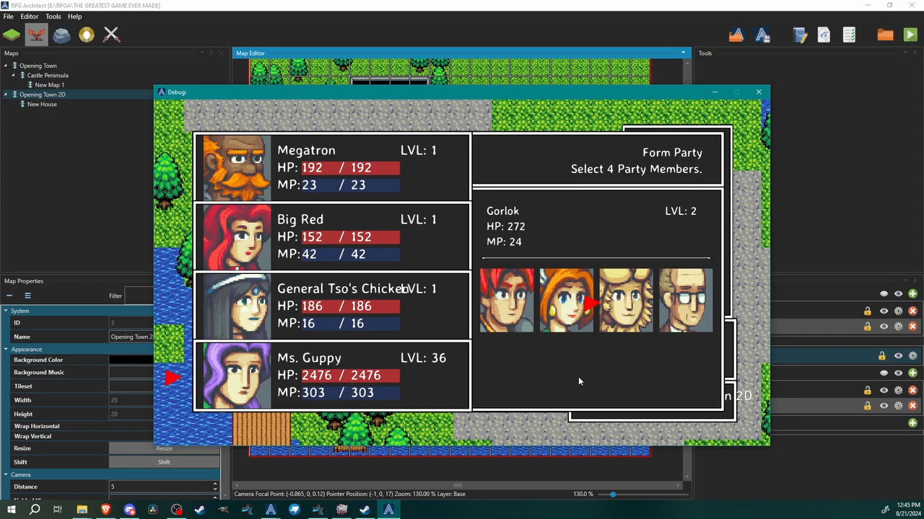
{"action": "key", "text": "Right"}
{"action": "key", "text": "Return"}
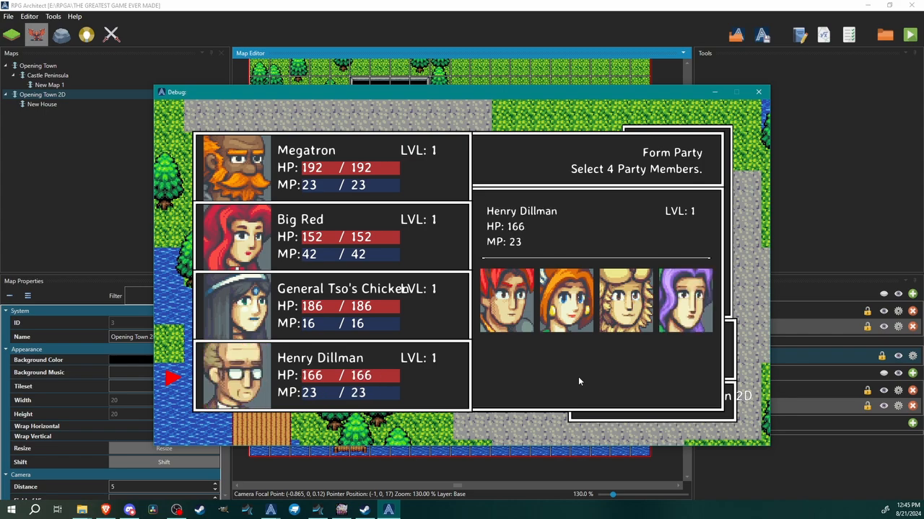
Leave the Party screen and reopen the main menu to check whether it lists the swapped members.
{"action": "key", "text": "Escape"}
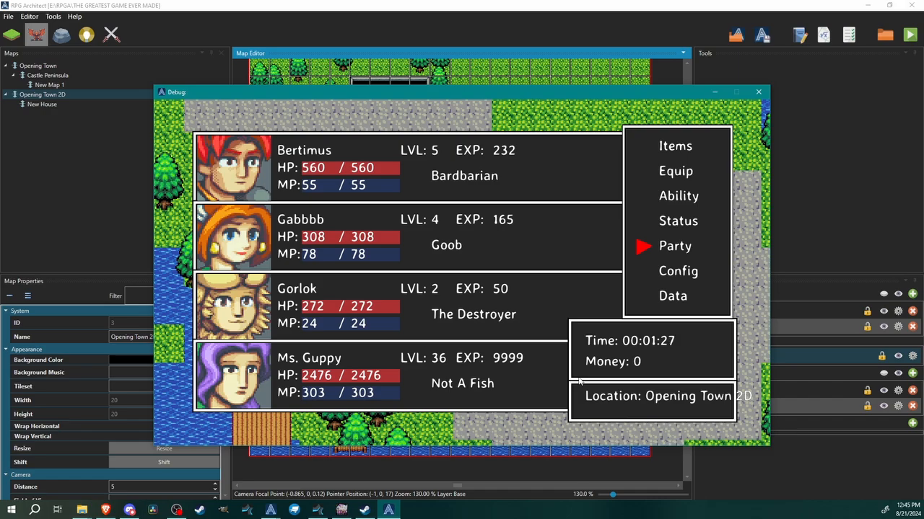
{"action": "key", "text": "Return"}
{"action": "key", "text": "Escape"}
{"action": "key", "text": "Escape"}
{"action": "key", "text": "Escape"}
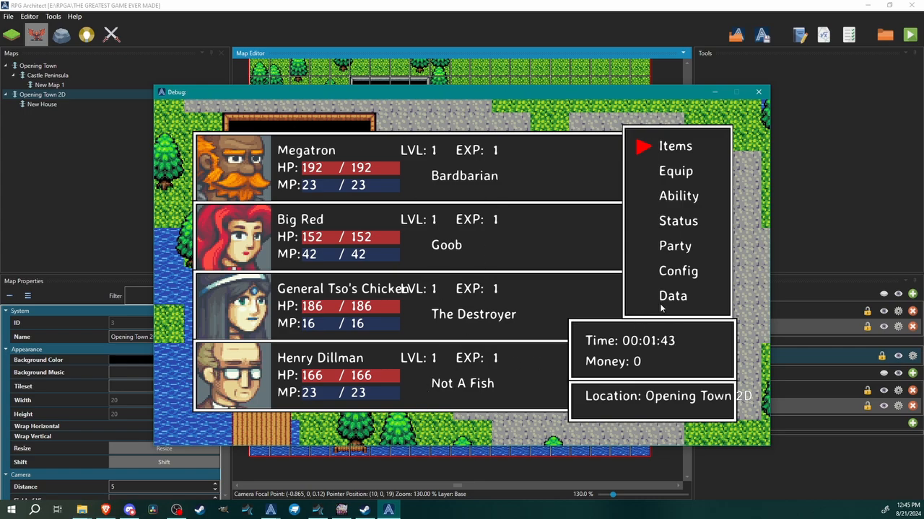
Reopen the Party screen to check the swapped line-up, return to the main menu, and close the playtest.
{"action": "key", "text": "Down"}
{"action": "key", "text": "Down"}
{"action": "key", "text": "Down"}
{"action": "key", "text": "Down"}
{"action": "key", "text": "Return"}
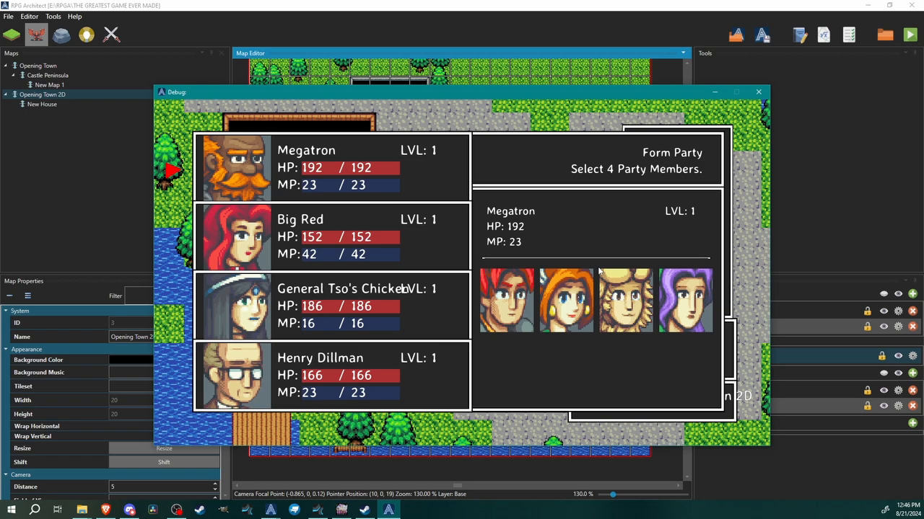
{"action": "key", "text": "Return"}
{"action": "key", "text": "Return"}
{"action": "key", "text": "Escape"}
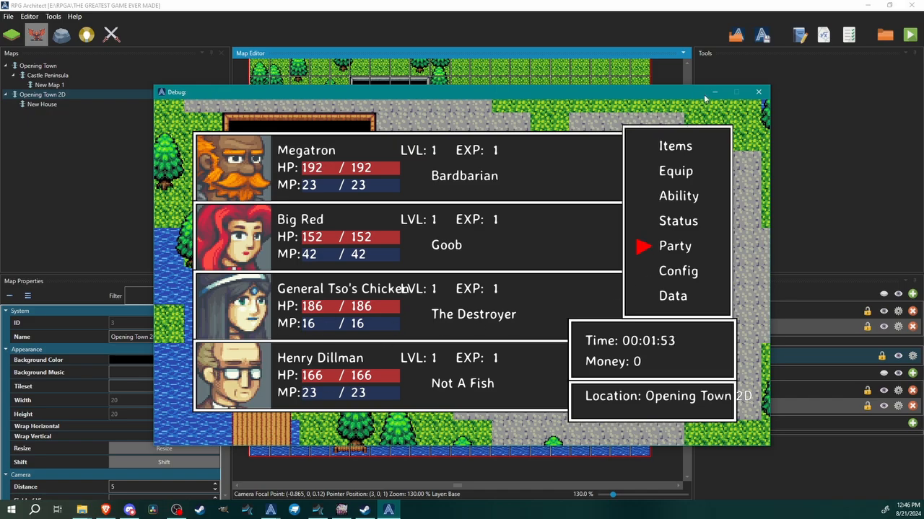
{"action": "left_click", "coordinate": [758, 93]}
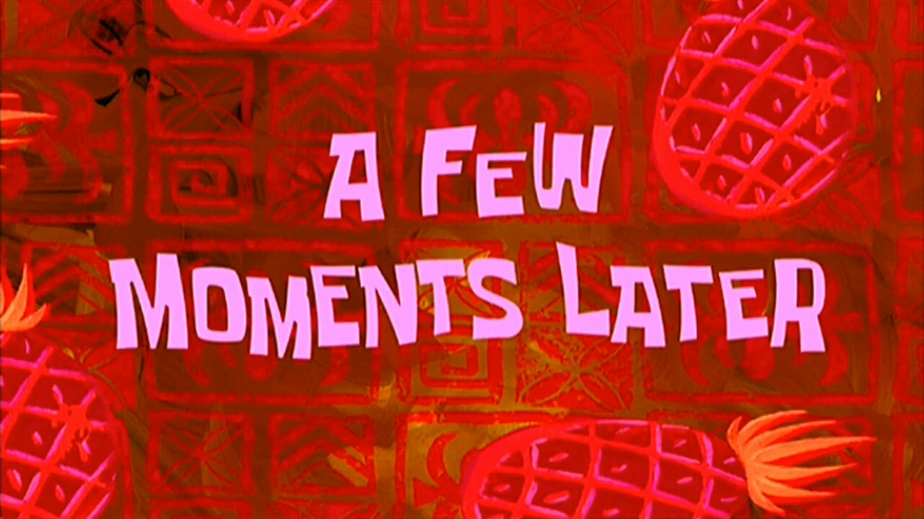
Enter the Party screen from the main menu of the new playtest to check the active and reserve members.
{"action": "key", "text": "Down"}
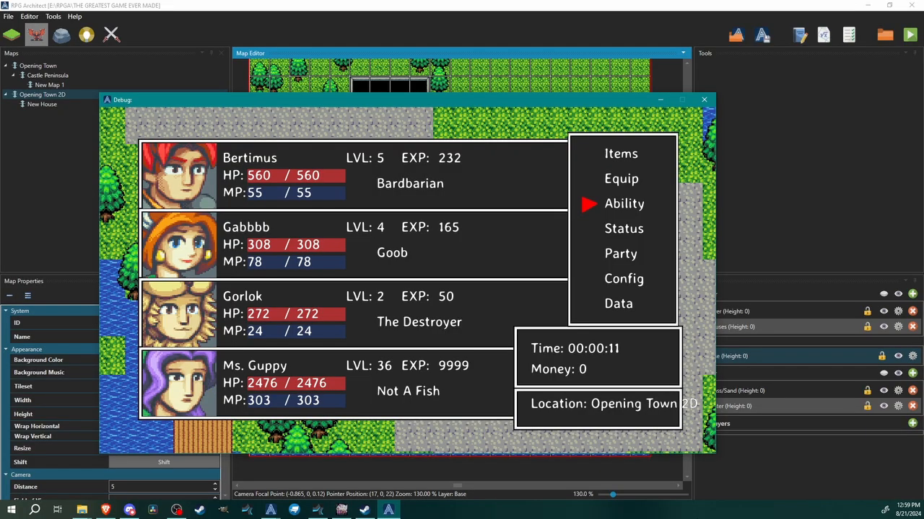
{"action": "key", "text": "Down"}
{"action": "key", "text": "Down"}
{"action": "key", "text": "Return"}
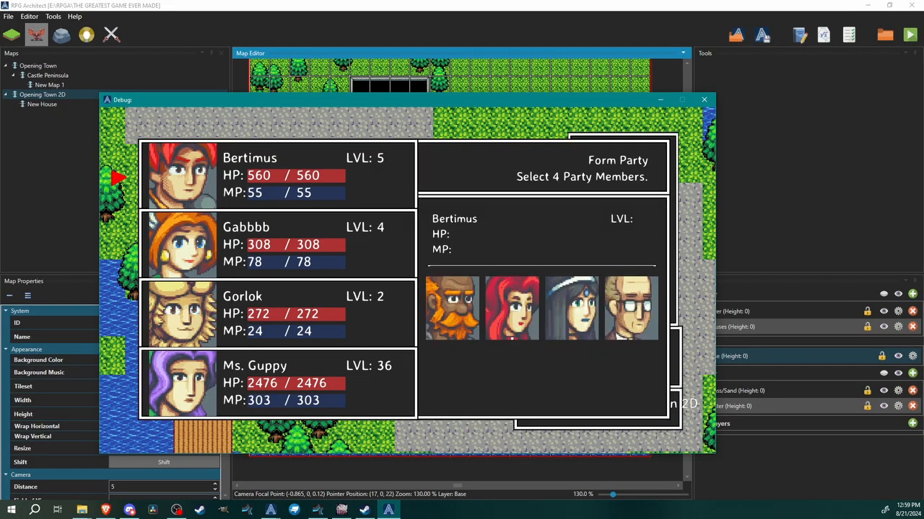
Move the focus through the active and reserve heroes to check that the displayed name, level, HP and MP follow it.
{"action": "key", "text": "Down"}
{"action": "key", "text": "Down"}
{"action": "key", "text": "Down"}
{"action": "key", "text": "Down"}
{"action": "key", "text": "Down"}
{"action": "key", "text": "Down"}
{"action": "key", "text": "Down"}
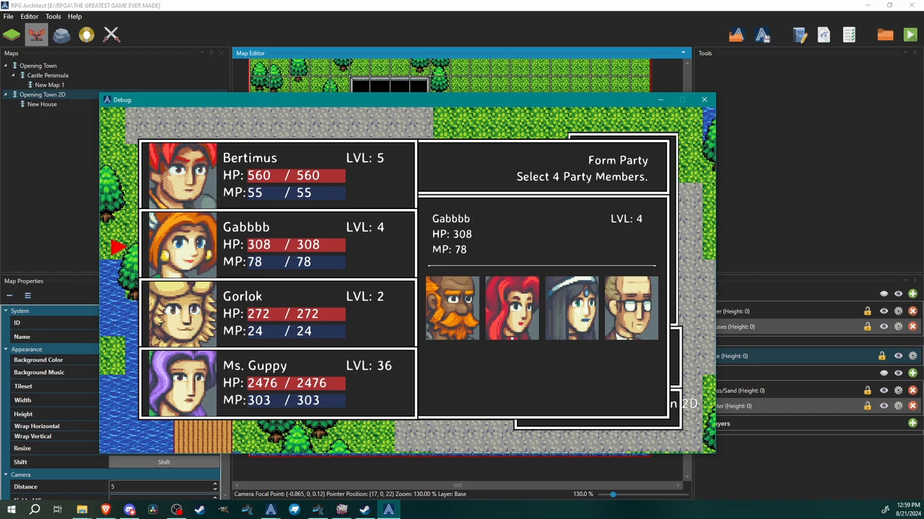
{"action": "key", "text": "Down"}
{"action": "key", "text": "Down"}
{"action": "key", "text": "Up"}
Swap the active members Bertimus and Gabbbb with the reserve heroes Megatron and Big Red.
{"action": "key", "text": "Return"}
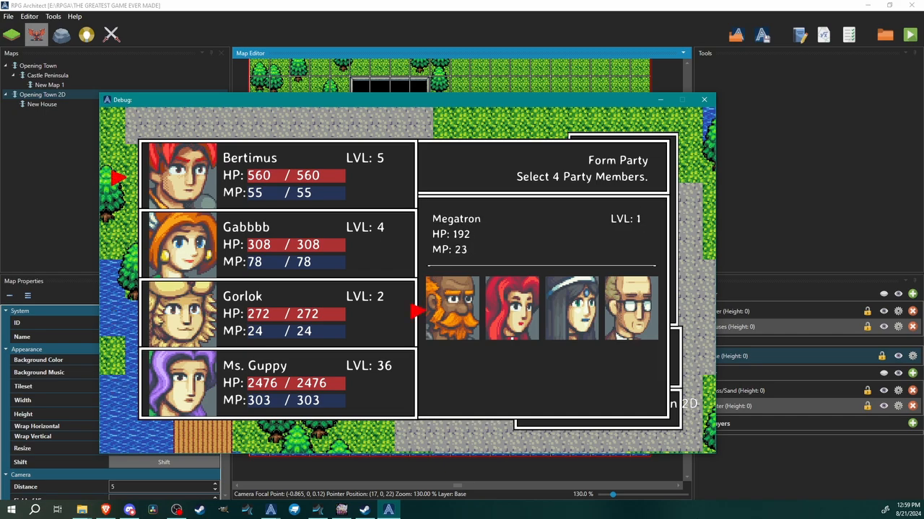
{"action": "key", "text": "Return"}
{"action": "key", "text": "Down"}
{"action": "key", "text": "Return"}
{"action": "key", "text": "Right"}
{"action": "key", "text": "Return"}
{"action": "key", "text": "Down"}
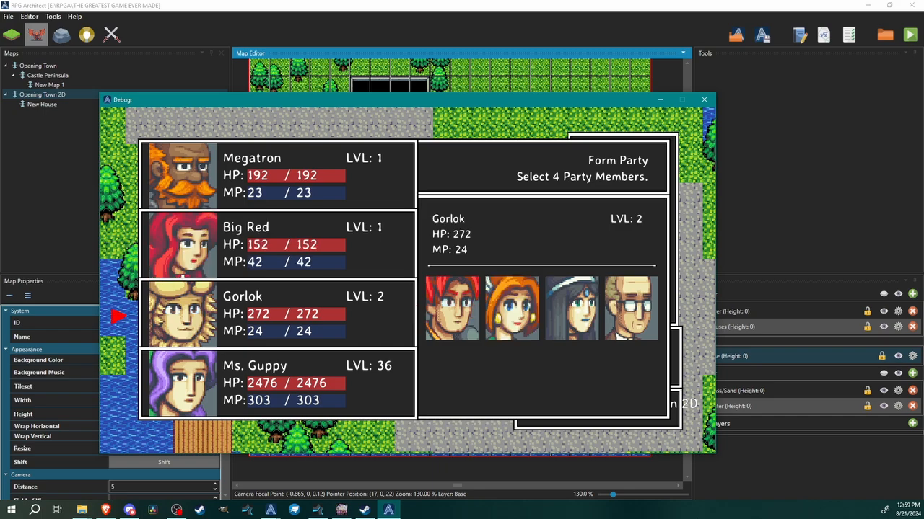
Swap Gorlok with the reserve hero General Tso's Chicken, and Ms. Guppy with the reserve hero wearing glasses.
{"action": "key", "text": "Return"}
{"action": "key", "text": "Right"}
{"action": "key", "text": "Right"}
{"action": "key", "text": "Return"}
{"action": "key", "text": "Down"}
{"action": "key", "text": "Return"}
{"action": "key", "text": "Right"}
{"action": "key", "text": "Return"}
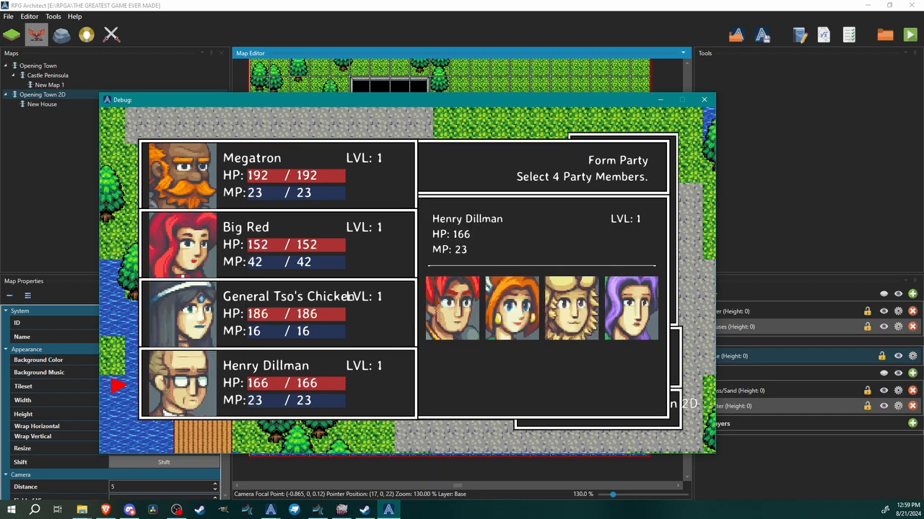
Return to the map and reopen the main menu to check the swapped party there.
{"action": "key", "text": "Escape"}
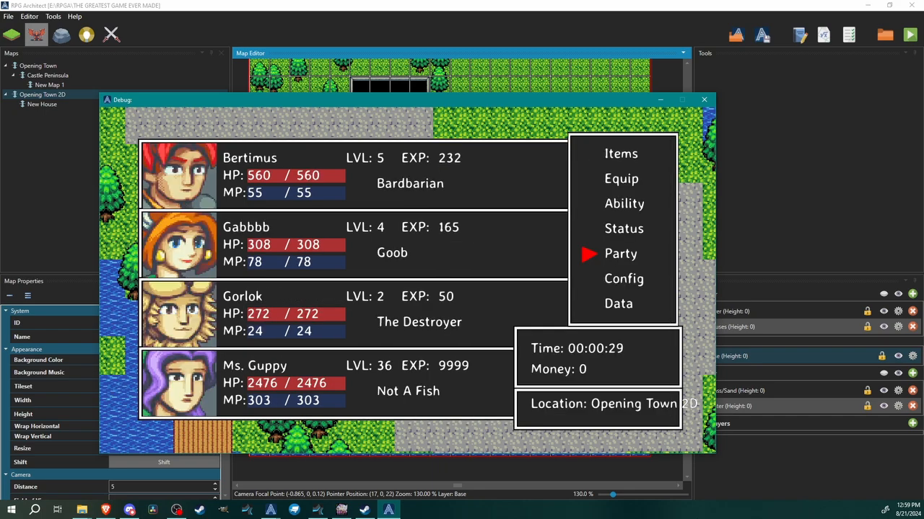
{"action": "key", "text": "Escape"}
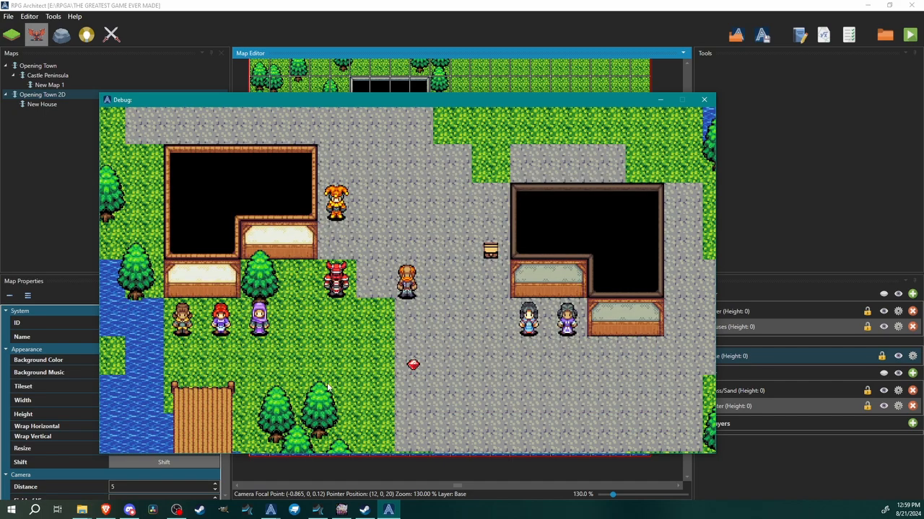
{"action": "key", "text": "Escape"}
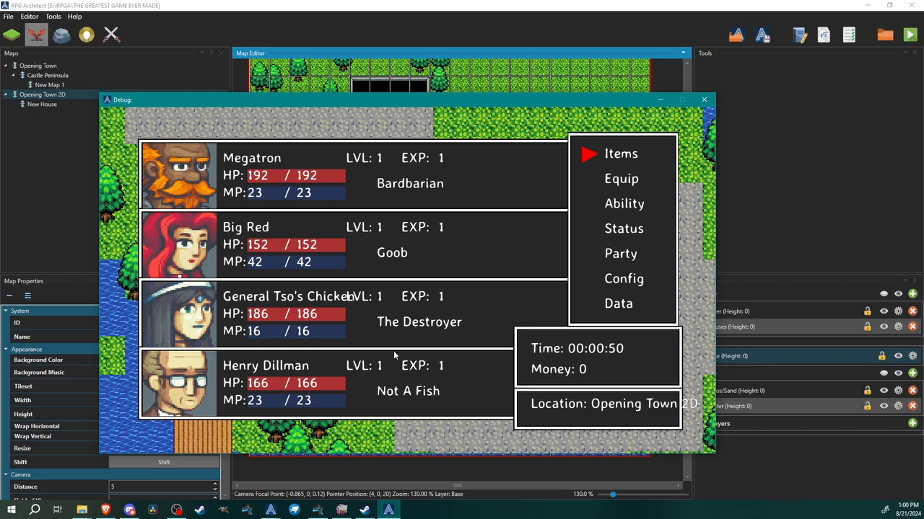
Reopen the Party screen to check the active and reserve line-up, return to the map, and walk the lead hero around briefly.
{"action": "key", "text": "Down"}
{"action": "key", "text": "Down"}
{"action": "key", "text": "Down"}
{"action": "key", "text": "Down"}
{"action": "key", "text": "Return"}
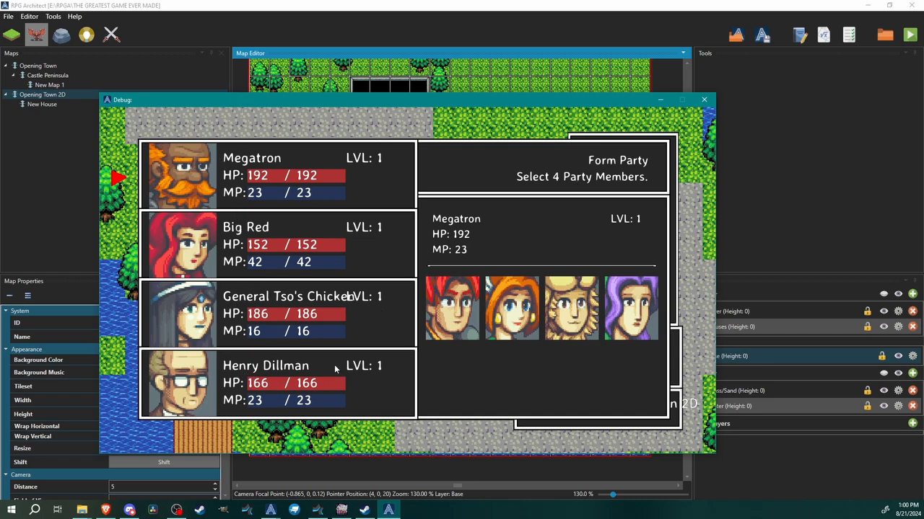
{"action": "key", "text": "Escape"}
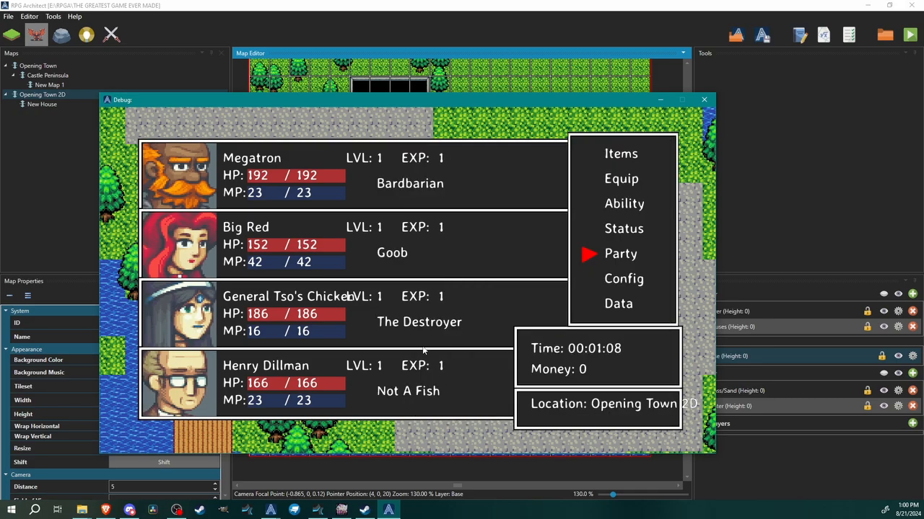
{"action": "key", "text": "Escape"}
{"action": "key", "text": "Down"}
{"action": "key", "text": "Right"}
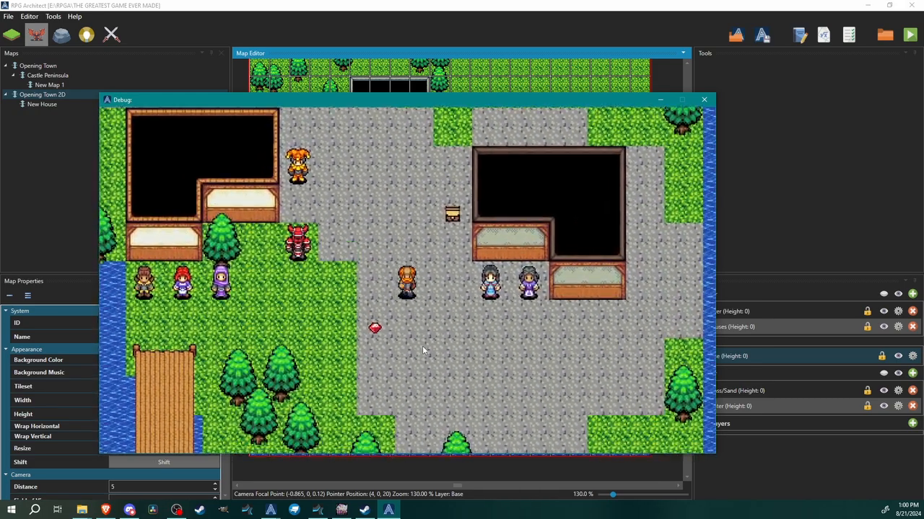
Make Big Red the party leader by exchanging her with Megatron in the Party screen, and return to the map.
{"action": "key", "text": "Escape"}
{"action": "key", "text": "Down"}
{"action": "key", "text": "Down"}
{"action": "key", "text": "Down"}
{"action": "key", "text": "Down"}
{"action": "key", "text": "Return"}
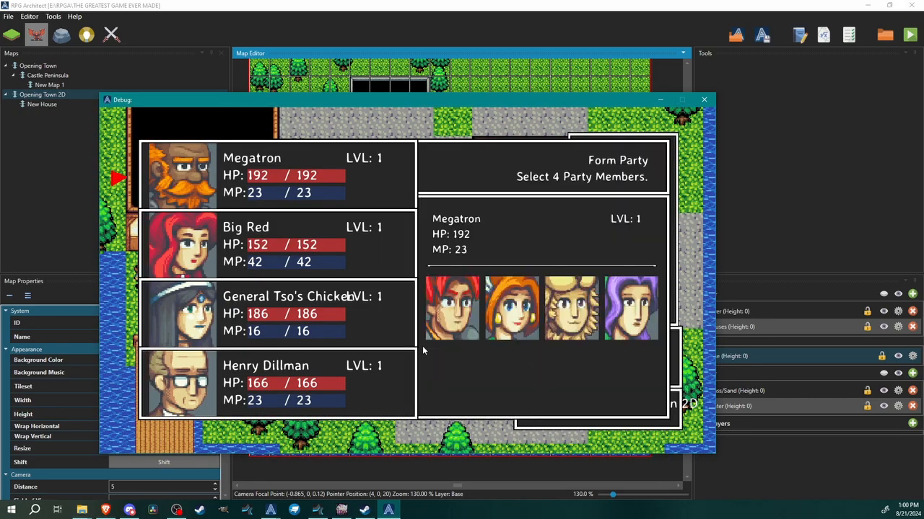
{"action": "key", "text": "Return"}
{"action": "key", "text": "Left"}
{"action": "key", "text": "Escape"}
{"action": "key", "text": "Escape"}
Walk around the town map to check the sprite of the new leader Big Red.
{"action": "key", "text": "Down"}
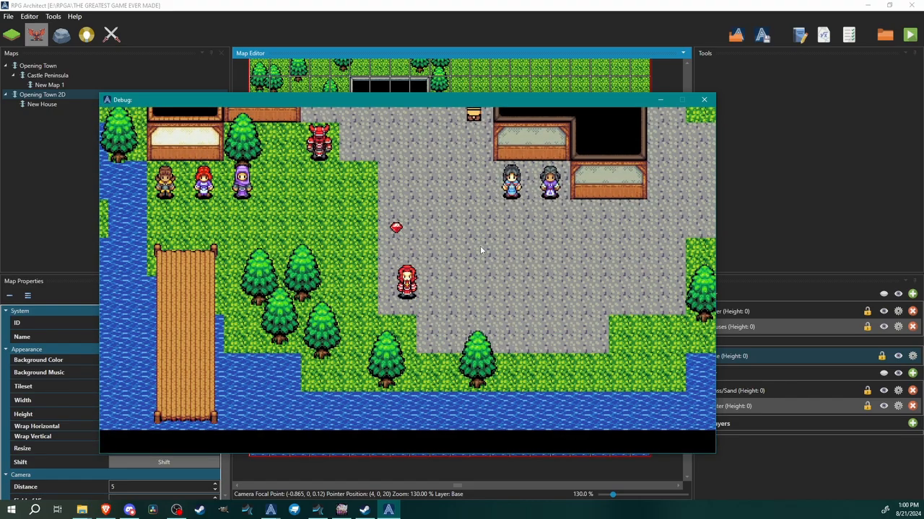
{"action": "key", "text": "Up"}
{"action": "key", "text": "Up"}
{"action": "key", "text": "Right"}
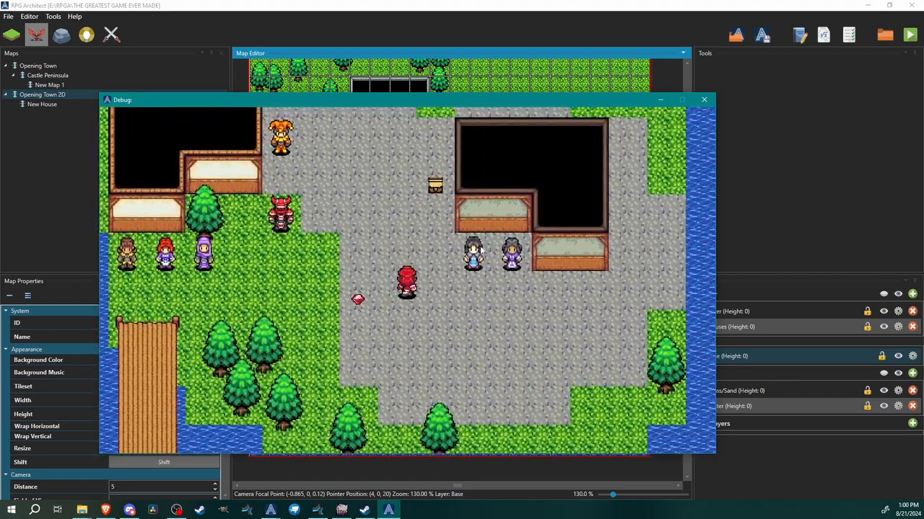
{"action": "key", "text": "Left"}
{"action": "key", "text": "Up"}
{"action": "key", "text": "Left"}
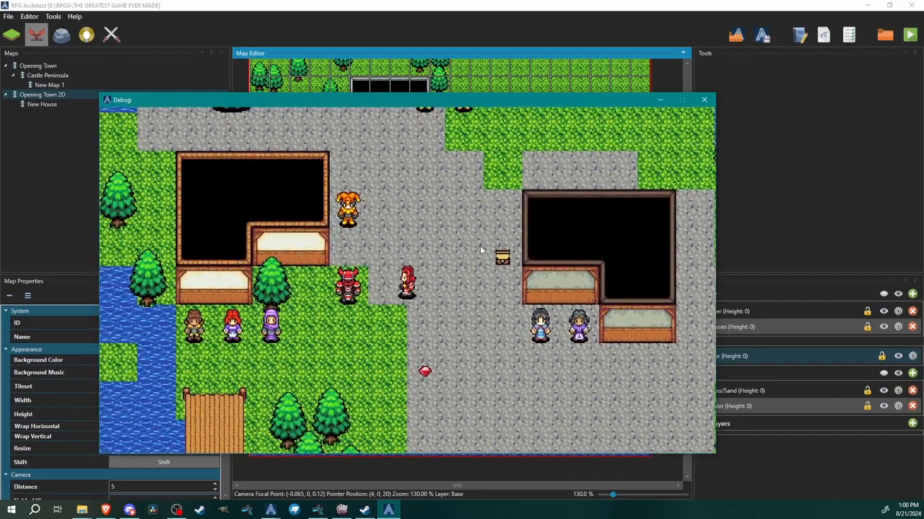
Reopen the Party screen, choose Big Red for swapping, and move through the reserve heroes to check their stats.
{"action": "key", "text": "Escape"}
{"action": "key", "text": "Down"}
{"action": "key", "text": "Down"}
{"action": "key", "text": "Down"}
{"action": "key", "text": "Down"}
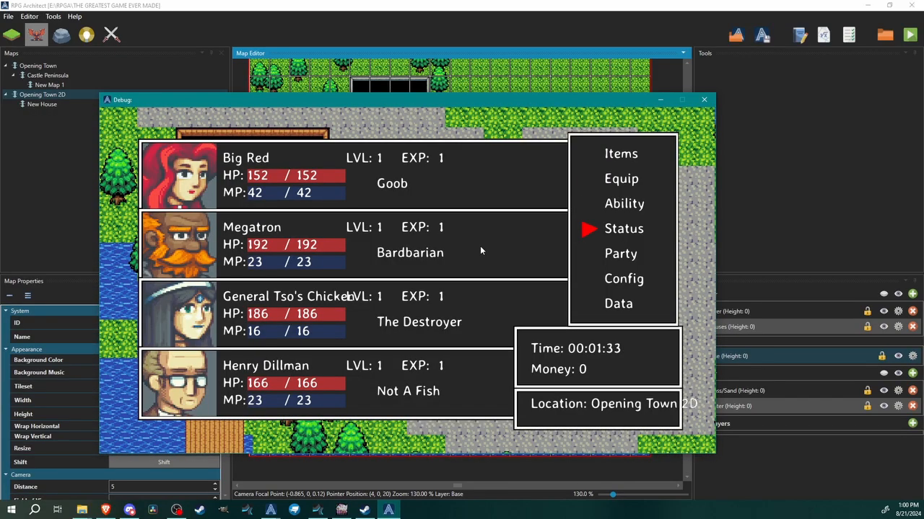
{"action": "key", "text": "Return"}
{"action": "key", "text": "Right"}
{"action": "key", "text": "Right"}
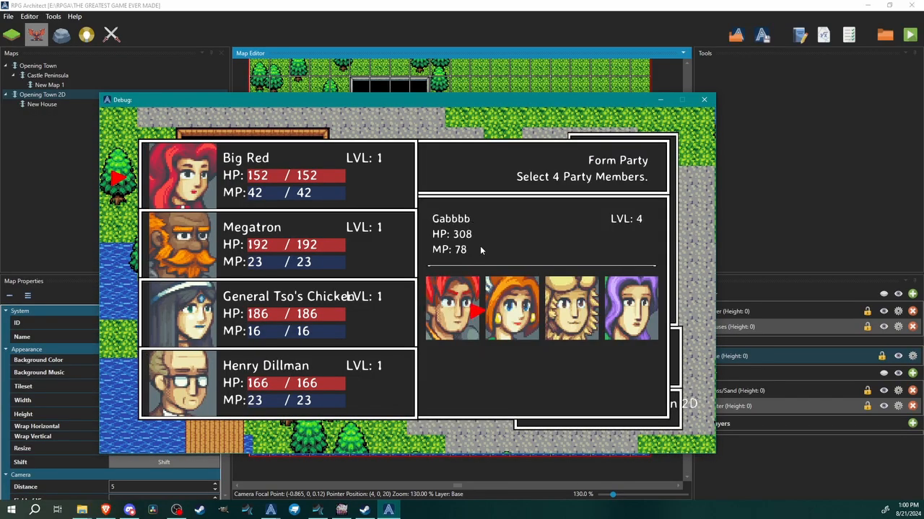
{"action": "key", "text": "Right"}
{"action": "key", "text": "Left"}
{"action": "key", "text": "Left"}
{"action": "key", "text": "Left"}
{"action": "key", "text": "Right"}
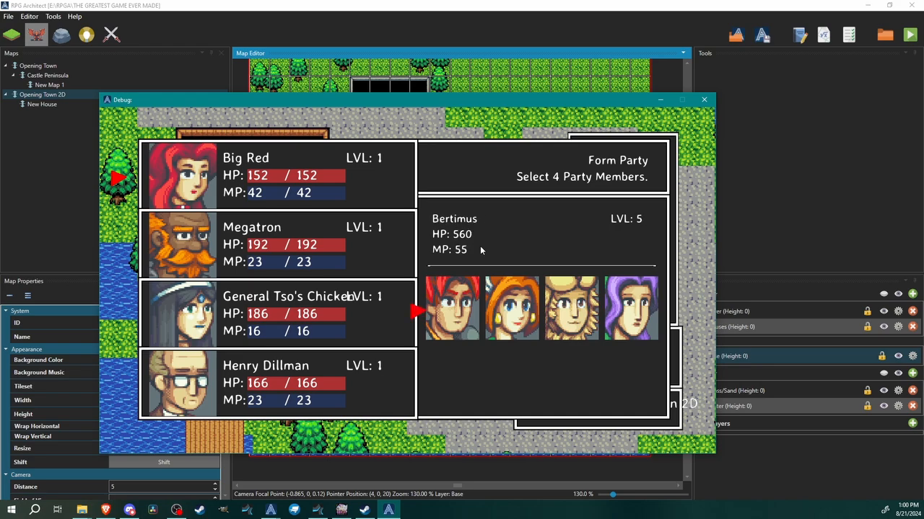
Swap Big Red with the reserve hero Bertimus, and General Tso's Chicken with Big Red.
{"action": "key", "text": "Return"}
{"action": "key", "text": "Down"}
{"action": "key", "text": "Up"}
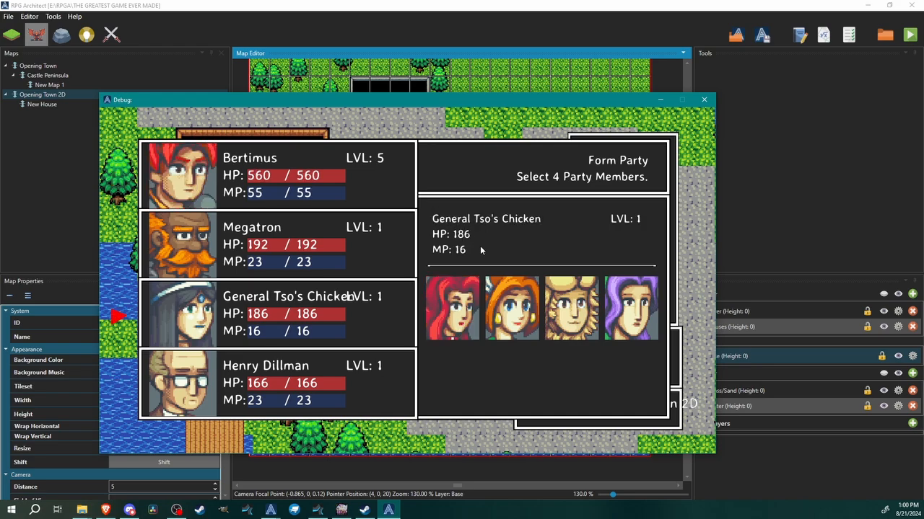
{"action": "key", "text": "Return"}
{"action": "key", "text": "Return"}
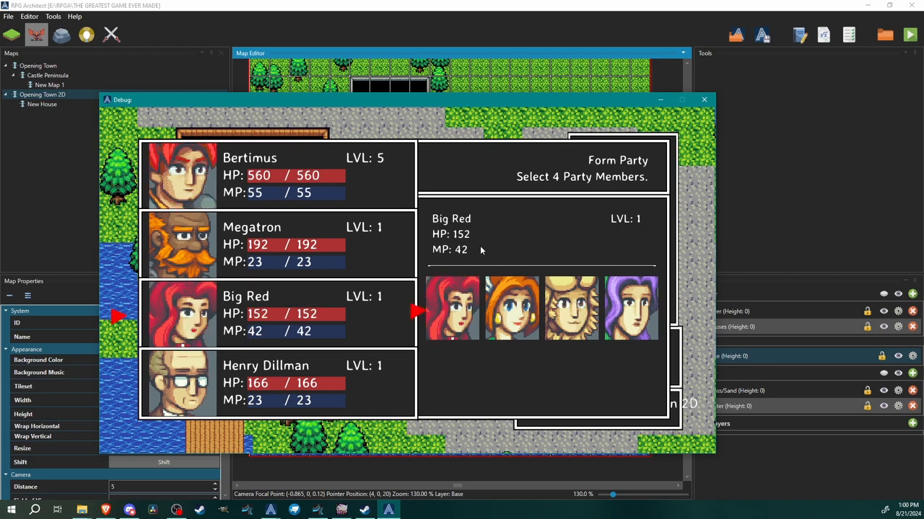
Swap the lead member Bertimus with the reserve hero General Tso's Chicken.
{"action": "key", "text": "Up"}
{"action": "key", "text": "Up"}
{"action": "key", "text": "Return"}
{"action": "key", "text": "Return"}
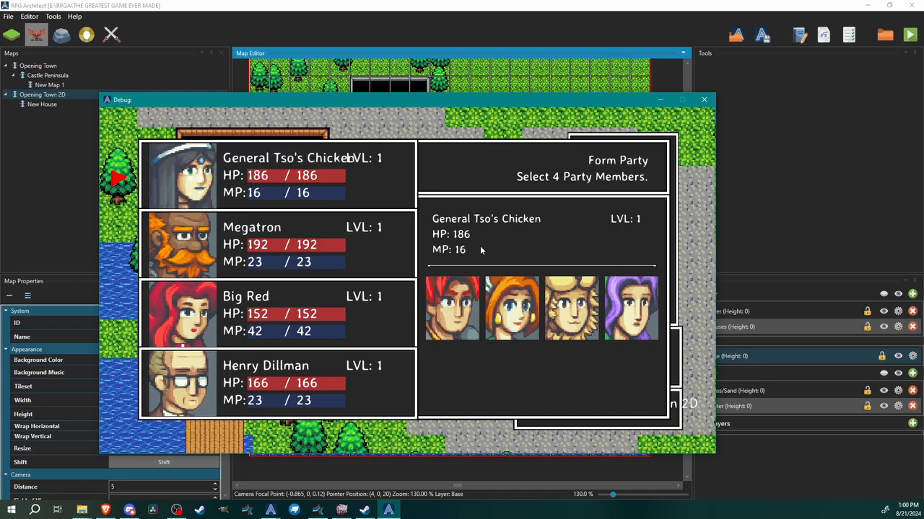
Return to the map and walk around town to check the sprite of the leader General Tso's Chicken.
{"action": "key", "text": "Escape"}
{"action": "key", "text": "Down"}
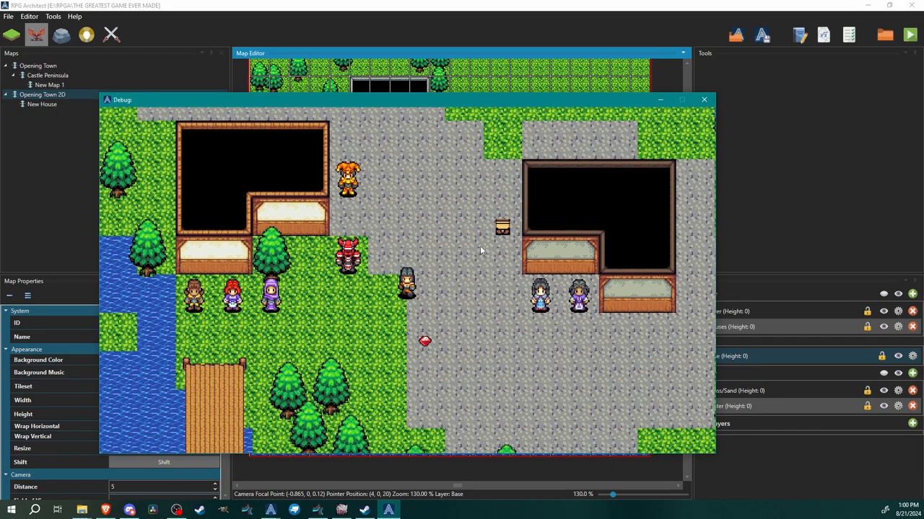
{"action": "key", "text": "Left"}
{"action": "key", "text": "Down"}
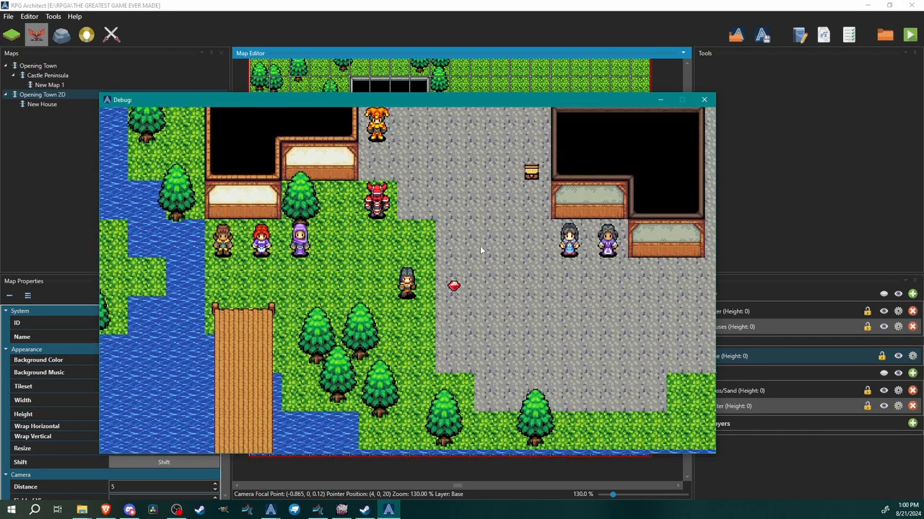
{"action": "key", "text": "Right"}
{"action": "key", "text": "Up"}
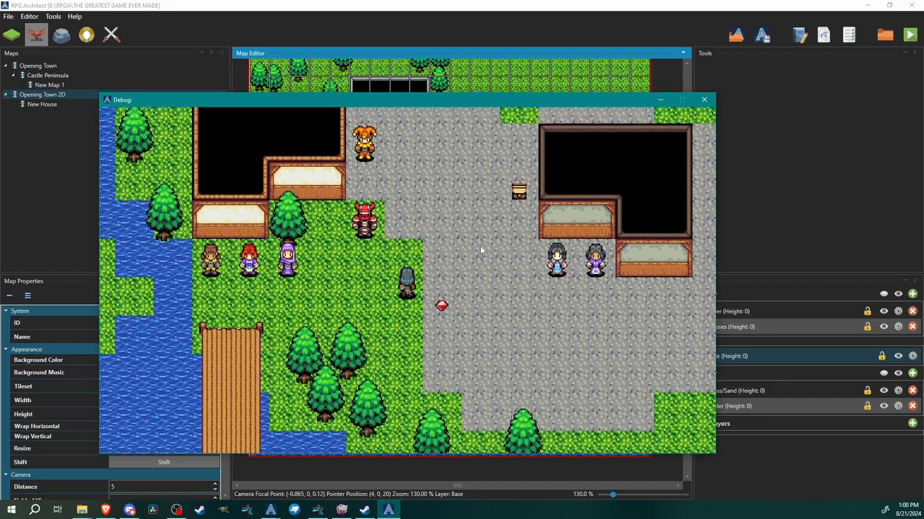
{"action": "key", "text": "Right"}
{"action": "key", "text": "Right"}
{"action": "key", "text": "Up"}
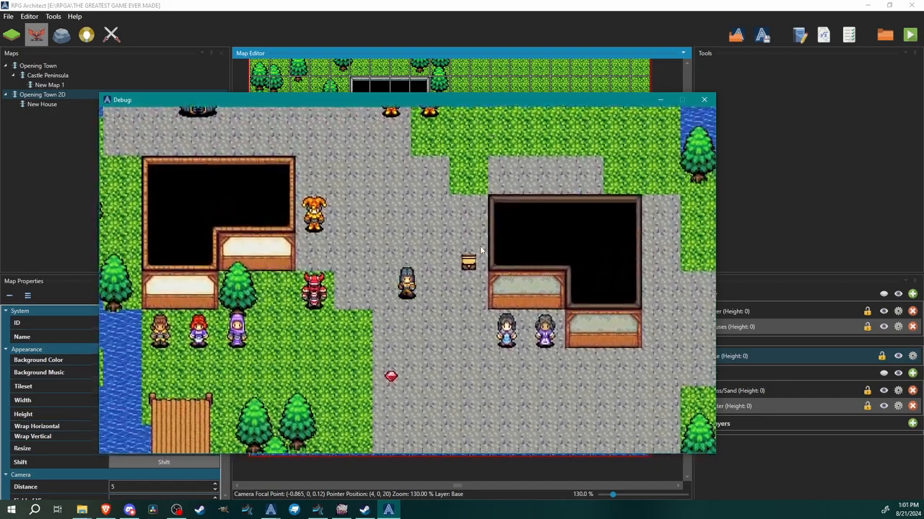
{"action": "key", "text": "Up"}
{"action": "key", "text": "Left"}
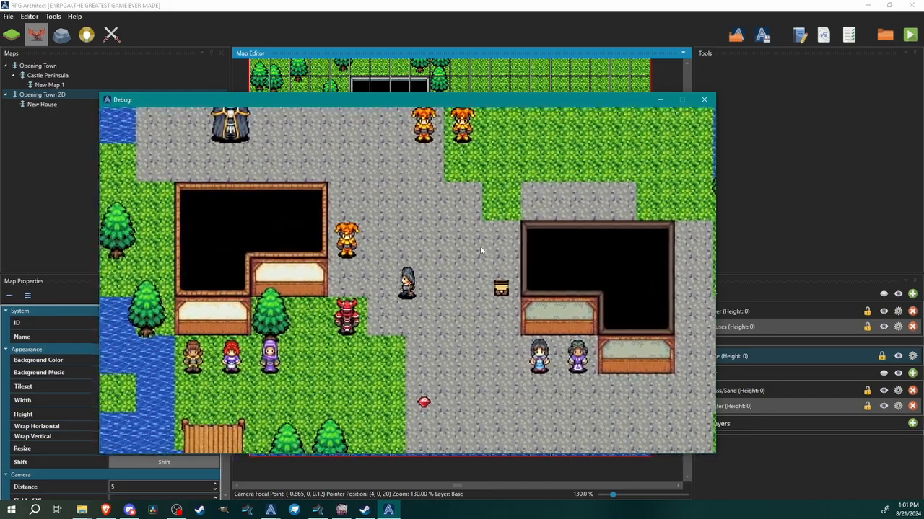
Swap General Tso's Chicken with the reserve hero Bertimus in the Party screen, and return to the map.
{"action": "key", "text": "Escape"}
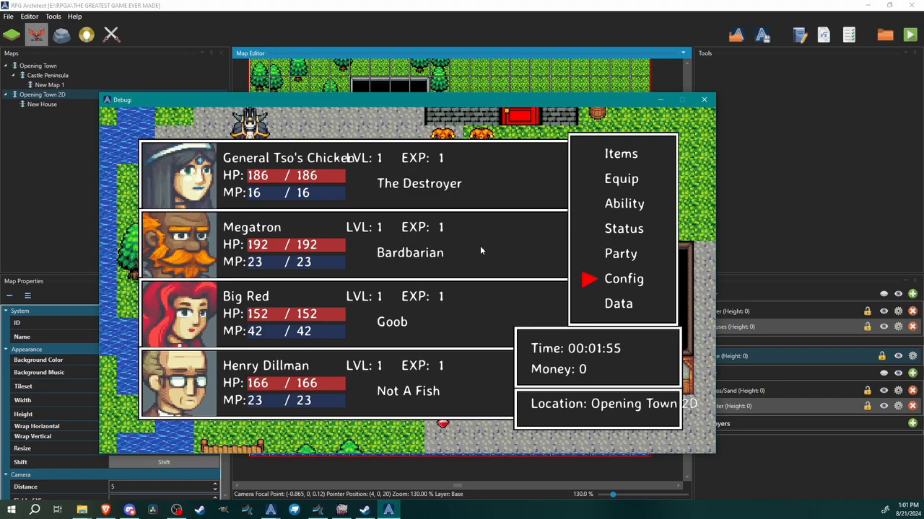
{"action": "key", "text": "Up"}
{"action": "key", "text": "Return"}
{"action": "key", "text": "Return"}
{"action": "key", "text": "Return"}
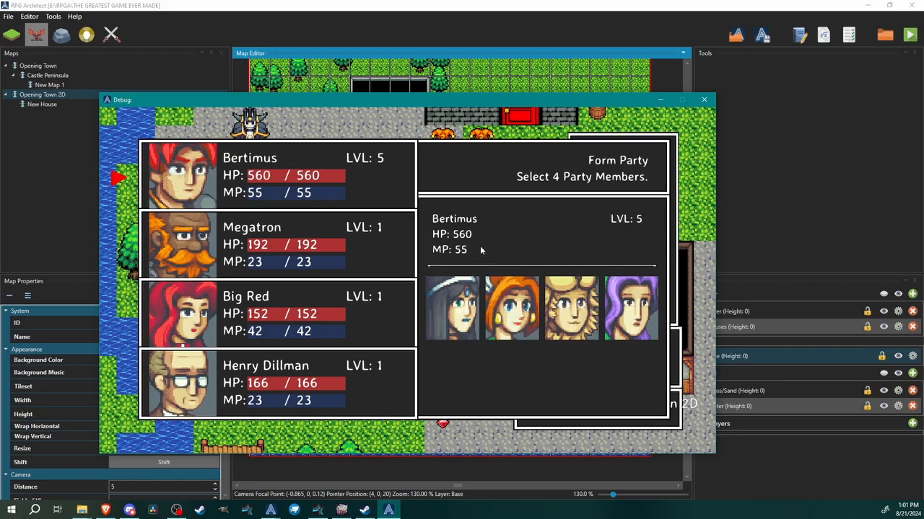
{"action": "key", "text": "Escape"}
{"action": "key", "text": "Escape"}
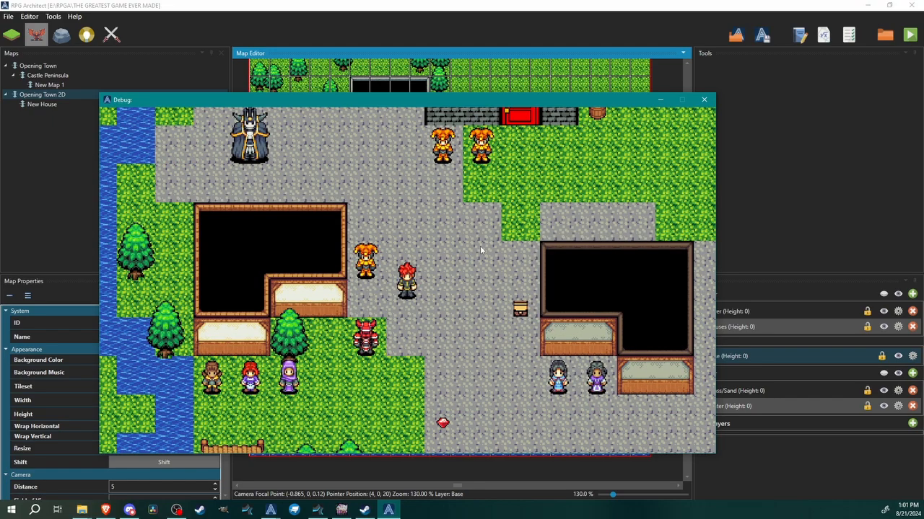
Walk around the town map to check the sprite of the leader Bertimus.
{"action": "key", "text": "Down"}
{"action": "key", "text": "Up"}
{"action": "key", "text": "Right"}
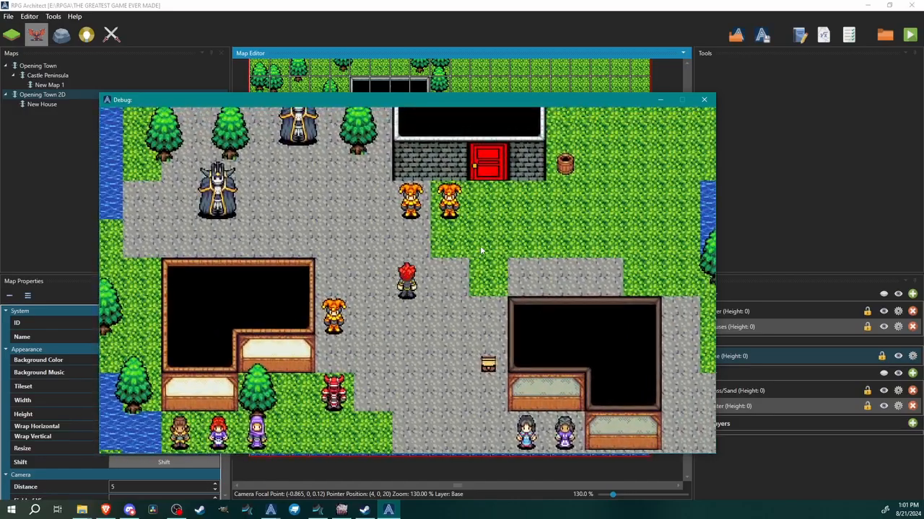
{"action": "key", "text": "Right"}
{"action": "key", "text": "Down"}
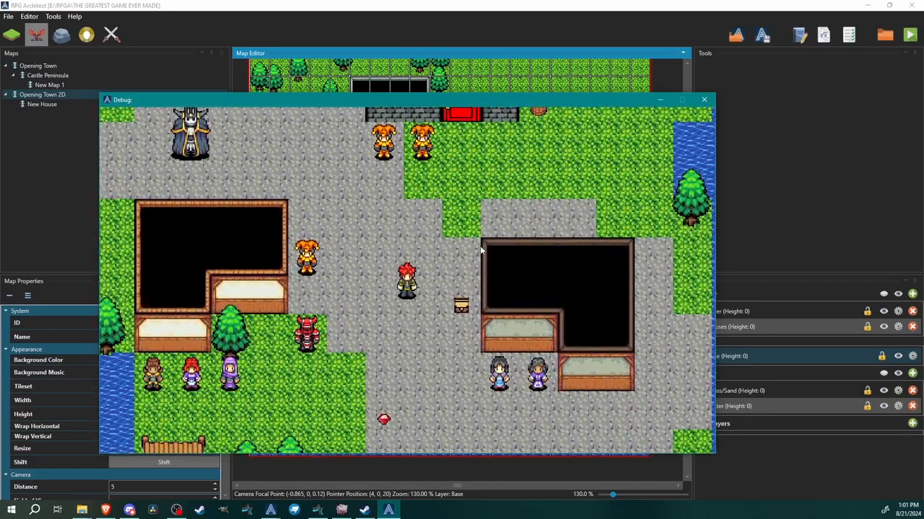
{"action": "key", "text": "Down"}
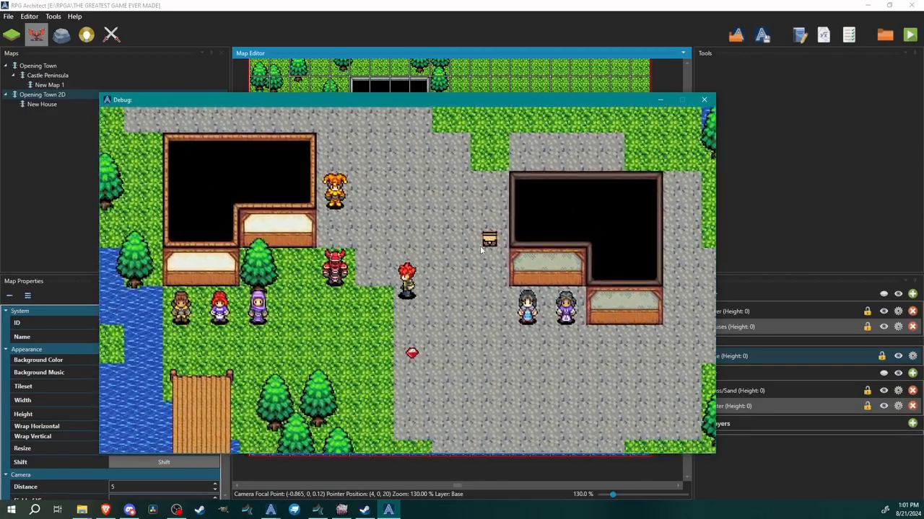
Walk Bertimus to the treasure chest beside the building and open it.
{"action": "key", "text": "Left"}
{"action": "key", "text": "Up"}
{"action": "key", "text": "Right"}
{"action": "key", "text": "Up"}
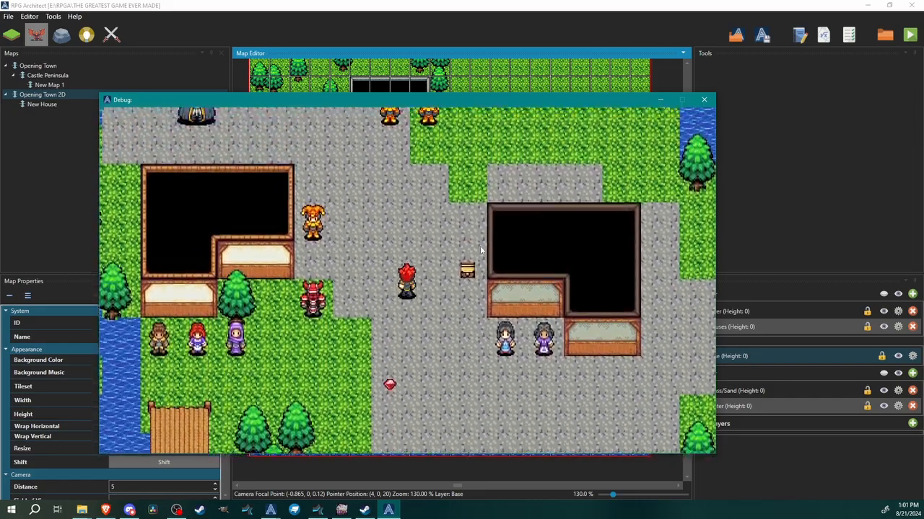
{"action": "key", "text": "Right"}
{"action": "key", "text": "Return"}
{"action": "key", "text": "Return"}
{"action": "key", "text": "Up"}
{"action": "key", "text": "Left"}
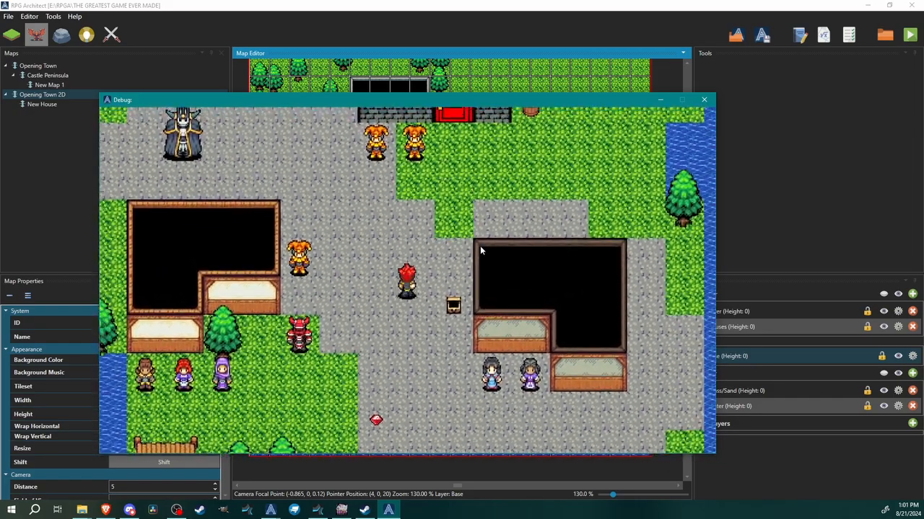
Walk Bertimus up to the barrel beside the stone house and back toward the two orange-haired characters.
{"action": "key", "text": "Right"}
{"action": "key", "text": "Up"}
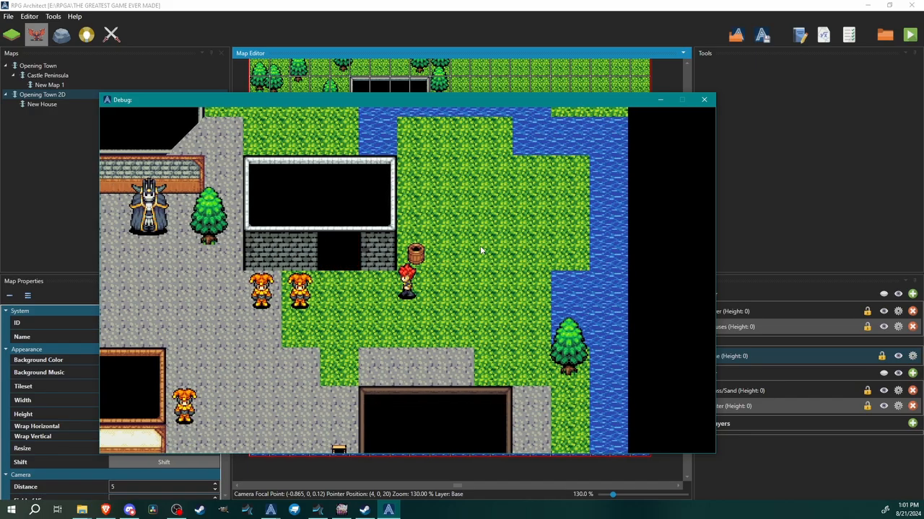
{"action": "key", "text": "Down"}
{"action": "key", "text": "Left"}
{"action": "key", "text": "Left"}
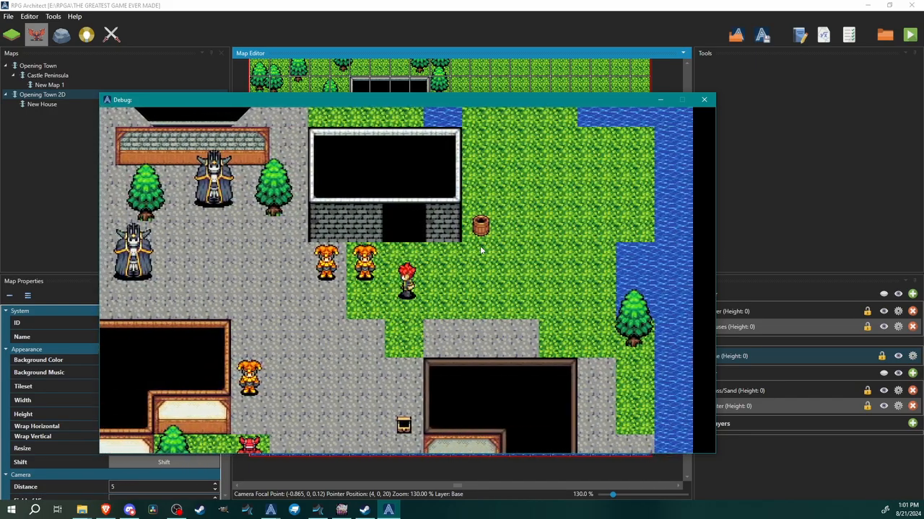
Walk Bertimus from the stone house down through the town toward the two dark-haired characters by the lower building.
{"action": "key", "text": "Down"}
{"action": "key", "text": "Left"}
{"action": "key", "text": "Up"}
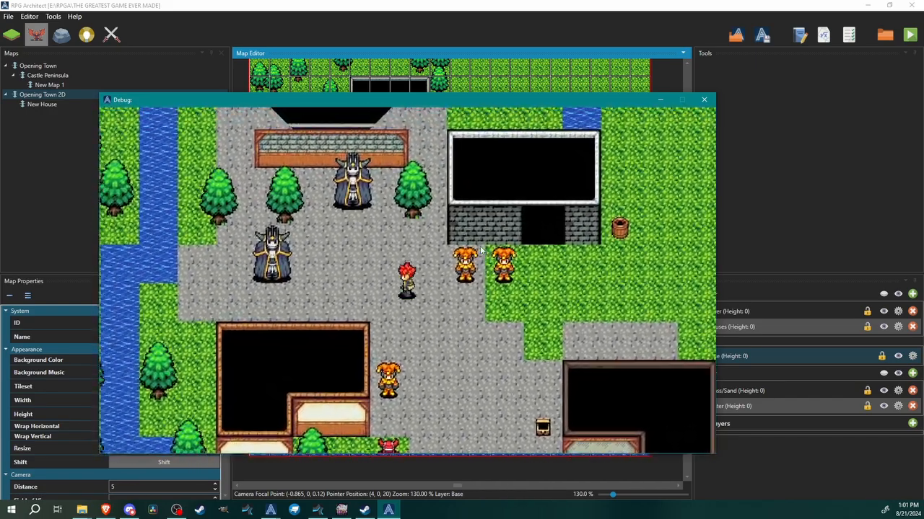
{"action": "key", "text": "Down"}
{"action": "key", "text": "Right"}
{"action": "key", "text": "Down"}
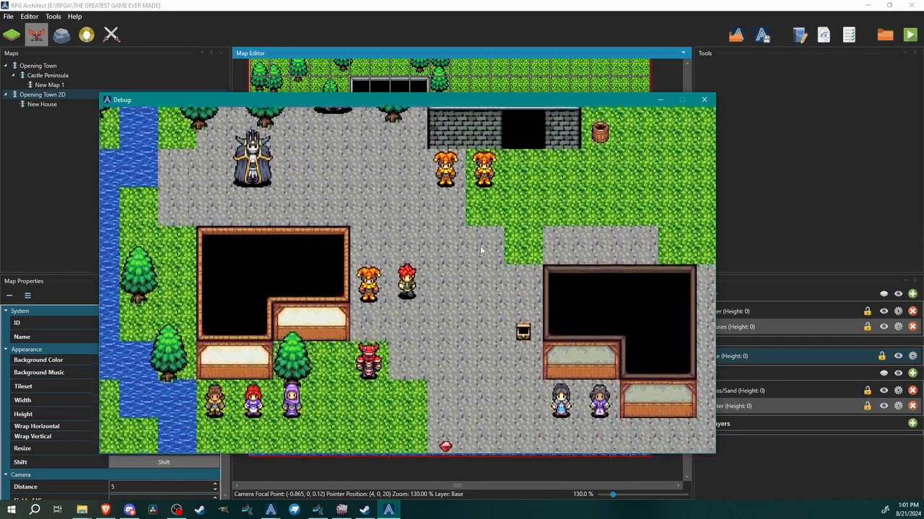
{"action": "key", "text": "Right"}
{"action": "key", "text": "Right"}
{"action": "key", "text": "Down"}
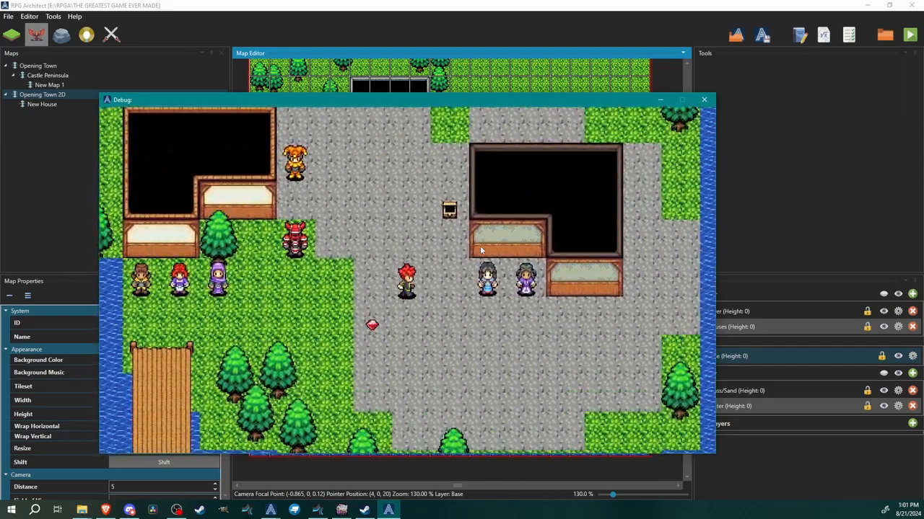
Talk to Beff and go through her dialogue to receive the items.
{"action": "key", "text": "Up"}
{"action": "key", "text": "Return"}
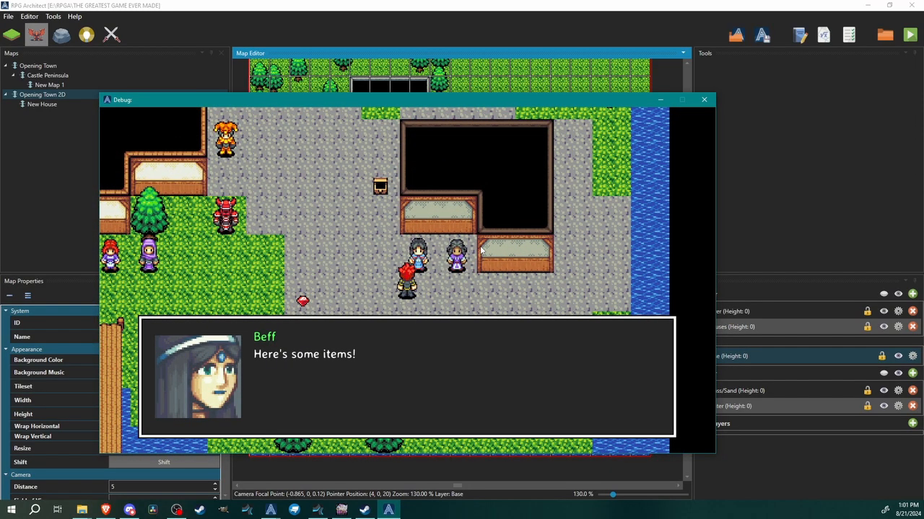
{"action": "key", "text": "Return"}
{"action": "key", "text": "Return"}
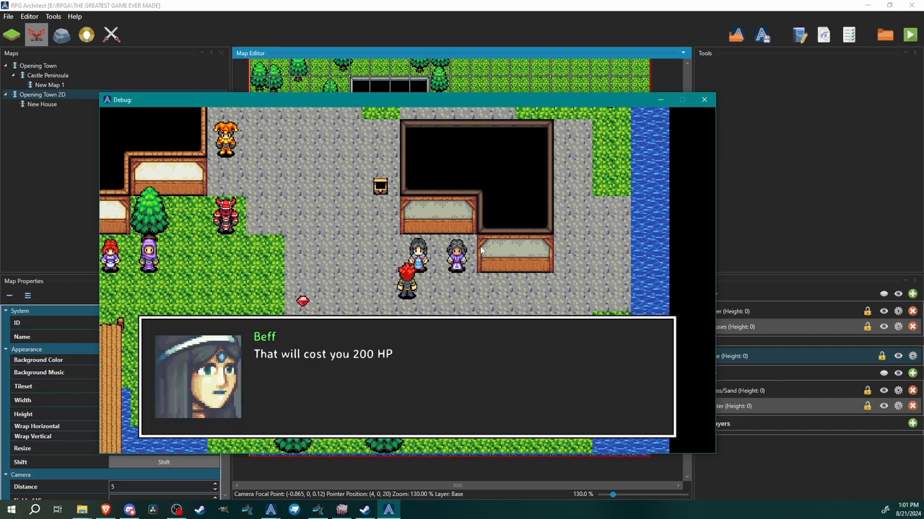
{"action": "key", "text": "Return"}
{"action": "key", "text": "Return"}
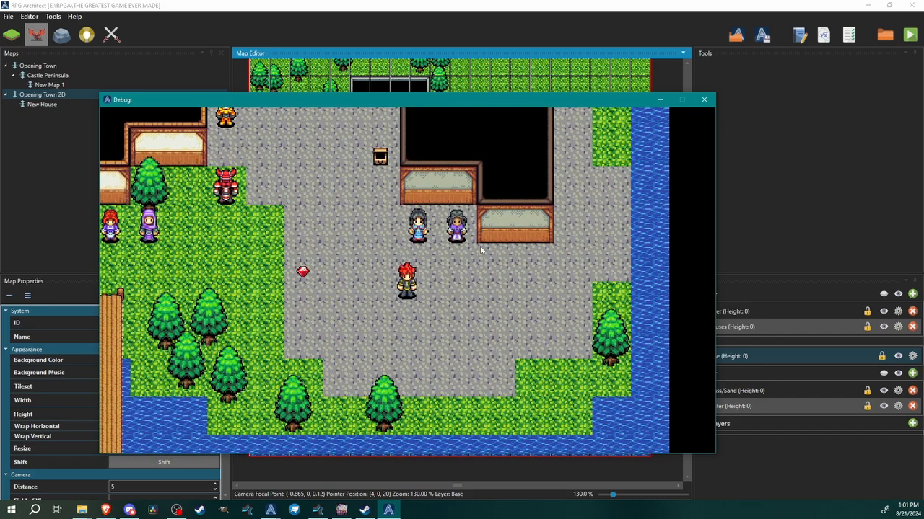
Browse through the received gear and potions in the Items screen, and return to the main menu.
{"action": "key", "text": "Escape"}
{"action": "key", "text": "Return"}
{"action": "key", "text": "Down"}
{"action": "key", "text": "Down"}
{"action": "key", "text": "Down"}
{"action": "key", "text": "Down"}
{"action": "key", "text": "Down"}
{"action": "key", "text": "Down"}
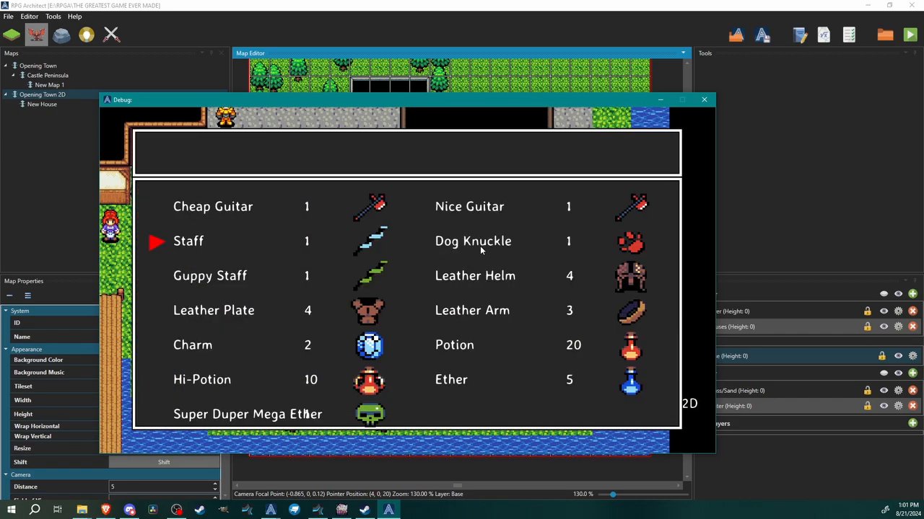
{"action": "key", "text": "Down"}
{"action": "key", "text": "Down"}
{"action": "key", "text": "Down"}
{"action": "key", "text": "Down"}
{"action": "key", "text": "Down"}
{"action": "key", "text": "Down"}
{"action": "key", "text": "Escape"}
Open the Equip screen for Bertimus and equip the Cheap Guitar in the weapon slot.
{"action": "key", "text": "Down"}
{"action": "key", "text": "Return"}
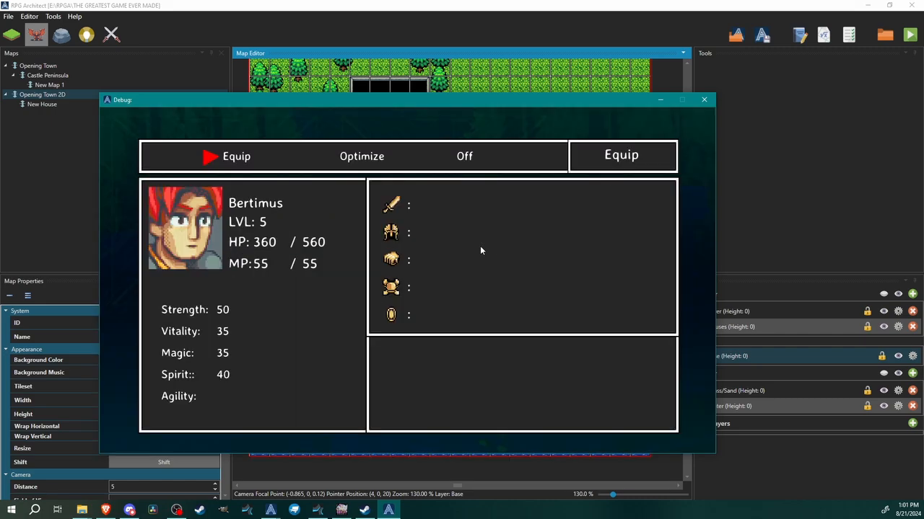
{"action": "key", "text": "Right"}
{"action": "key", "text": "Left"}
{"action": "key", "text": "Return"}
{"action": "key", "text": "Return"}
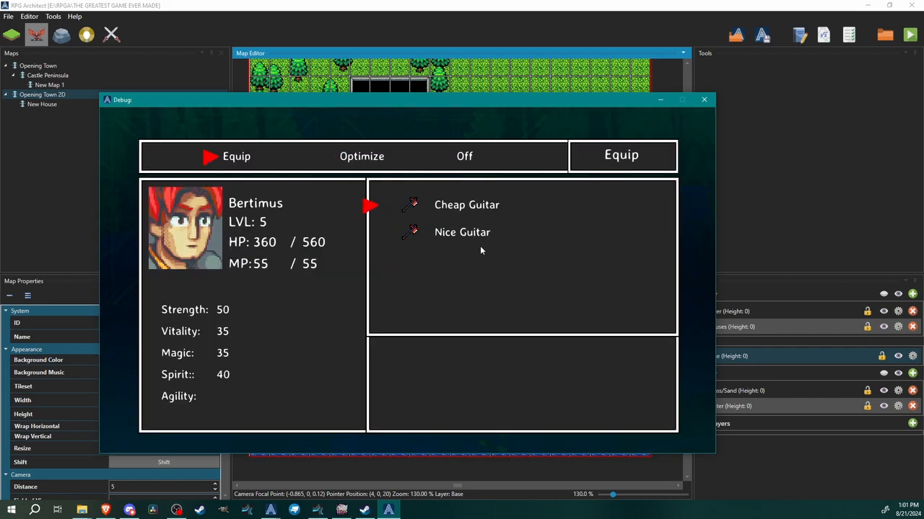
{"action": "key", "text": "Down"}
{"action": "key", "text": "Up"}
{"action": "key", "text": "Return"}
Equip Bertimus with the Leather Helm and the Leather Arm.
{"action": "key", "text": "Down"}
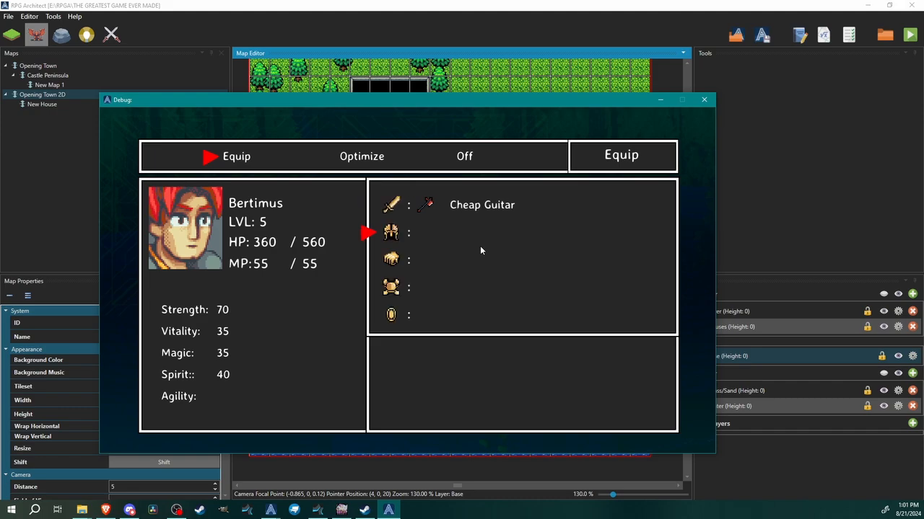
{"action": "key", "text": "Down"}
{"action": "key", "text": "Up"}
{"action": "key", "text": "Return"}
{"action": "key", "text": "Return"}
{"action": "key", "text": "Down"}
{"action": "key", "text": "Return"}
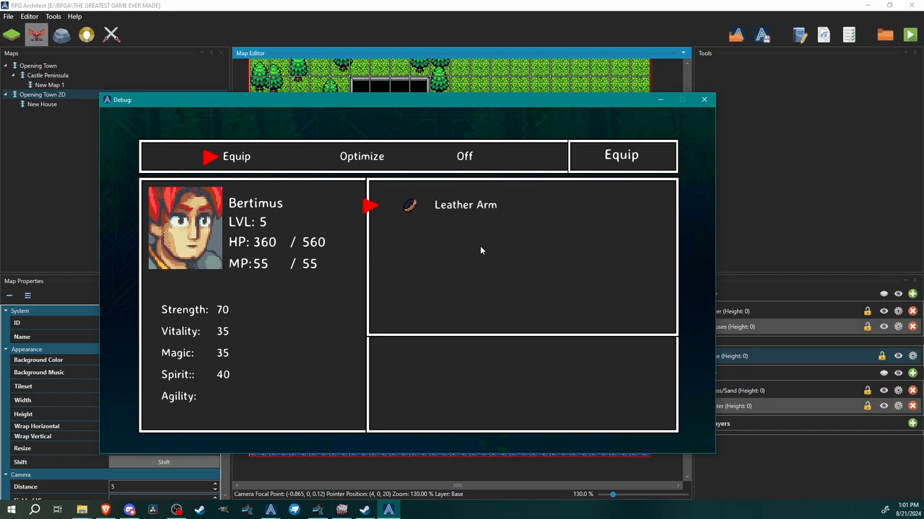
{"action": "key", "text": "Return"}
Equip Bertimus with the Leather Plate and the Charm, and return to the map.
{"action": "key", "text": "Down"}
{"action": "key", "text": "Return"}
{"action": "key", "text": "Return"}
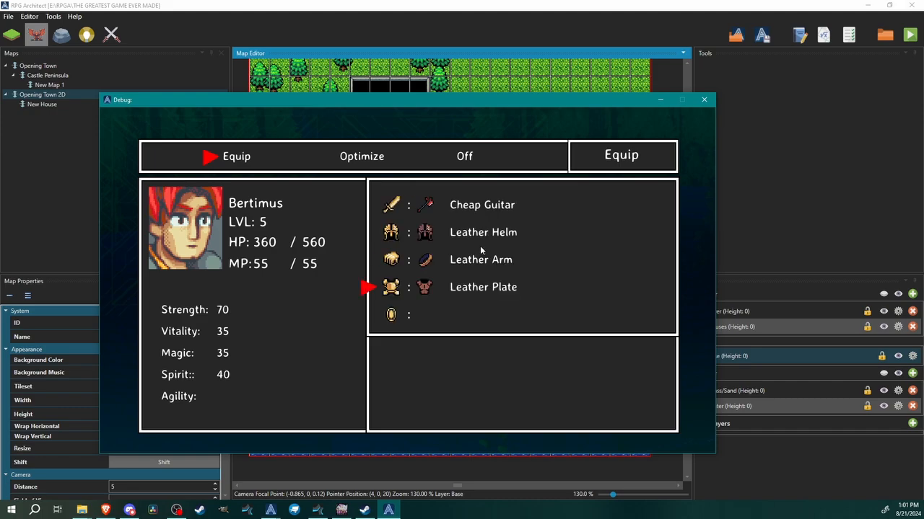
{"action": "key", "text": "Down"}
{"action": "key", "text": "Return"}
{"action": "key", "text": "Return"}
{"action": "key", "text": "Escape"}
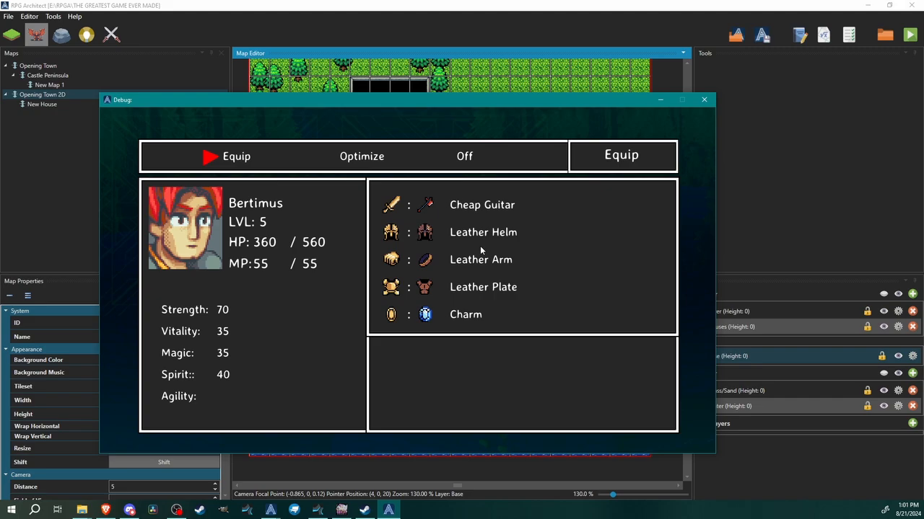
{"action": "key", "text": "Escape"}
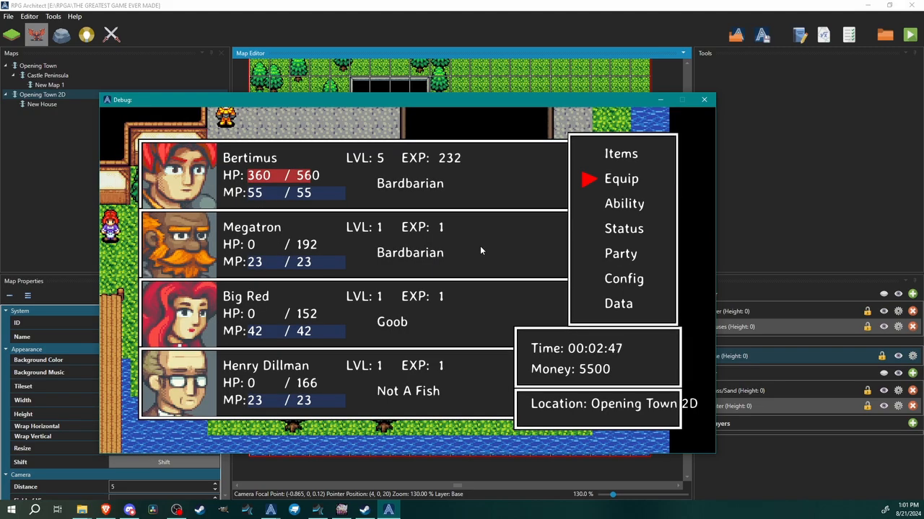
{"action": "key", "text": "Escape"}
Walk Bertimus onto the grass near the bridge, past the treasure chest, and up toward the horned cloaked figures.
{"action": "key", "text": "Left"}
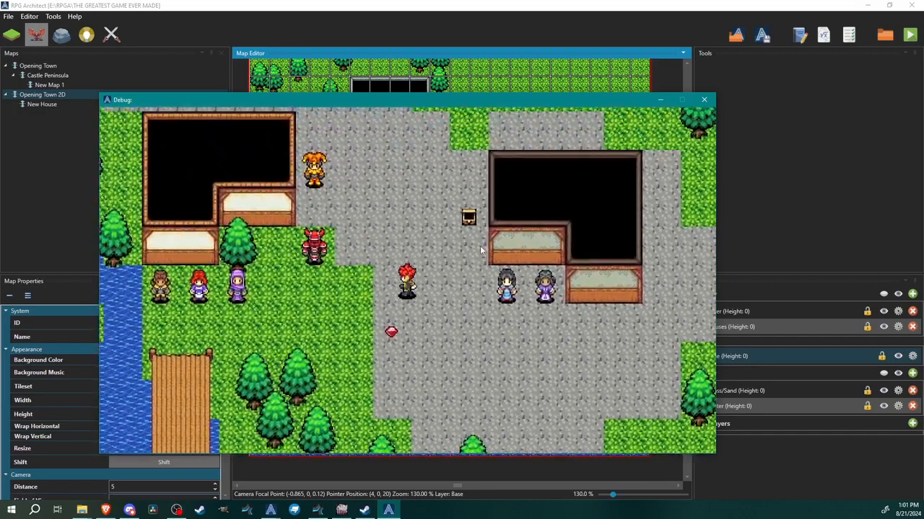
{"action": "key", "text": "Up"}
{"action": "key", "text": "Left"}
{"action": "key", "text": "Down"}
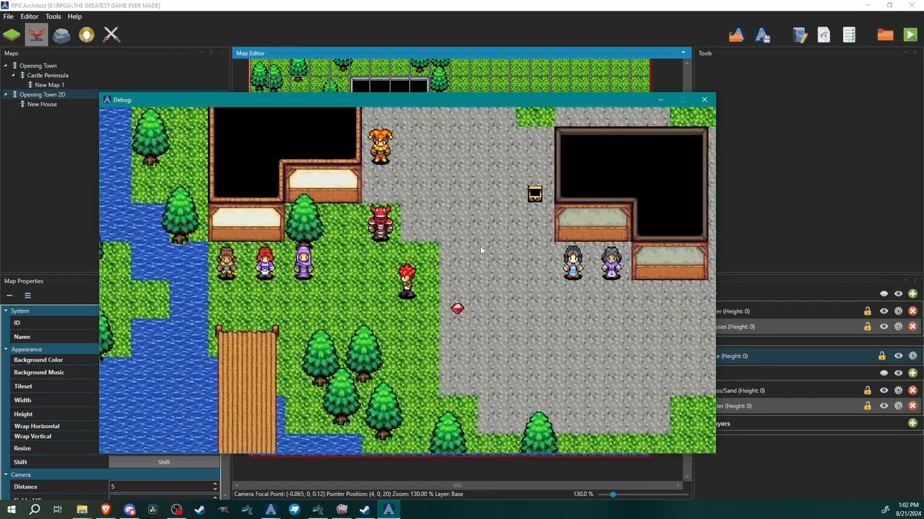
{"action": "key", "text": "Down"}
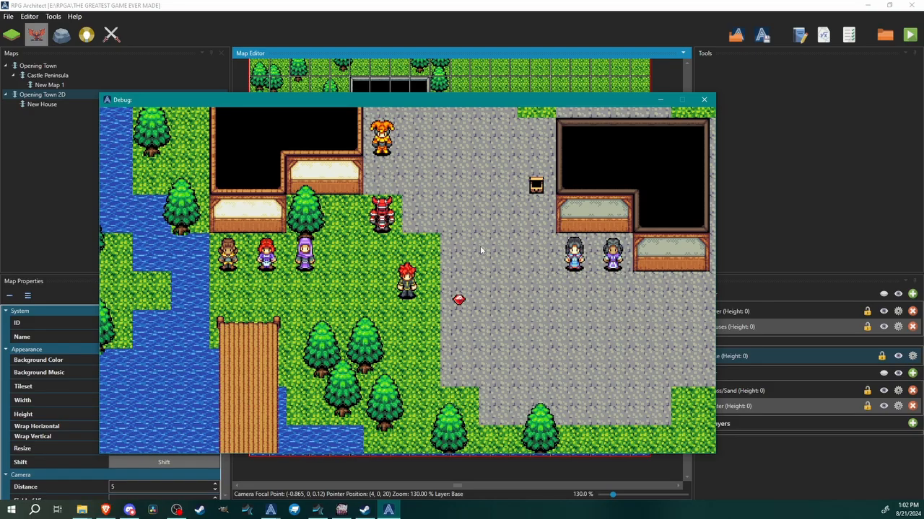
{"action": "key", "text": "Up"}
{"action": "key", "text": "Right"}
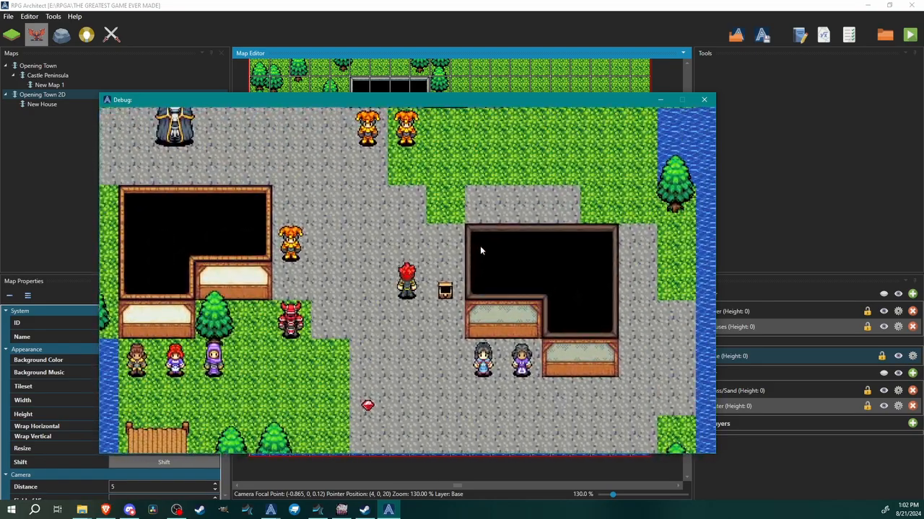
{"action": "key", "text": "Left"}
{"action": "key", "text": "Up"}
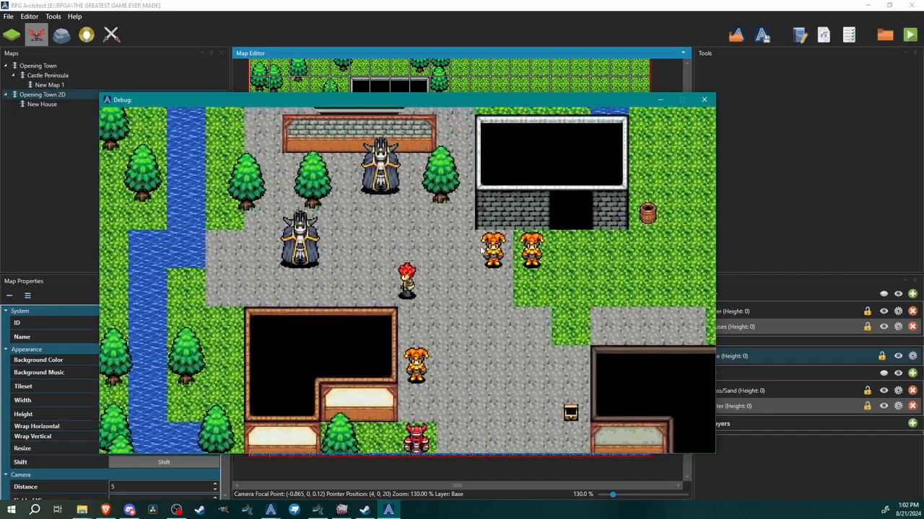
Walk Bertimus back down past the chest and the red gem to the southern end of the paved area.
{"action": "key", "text": "Right"}
{"action": "key", "text": "Down"}
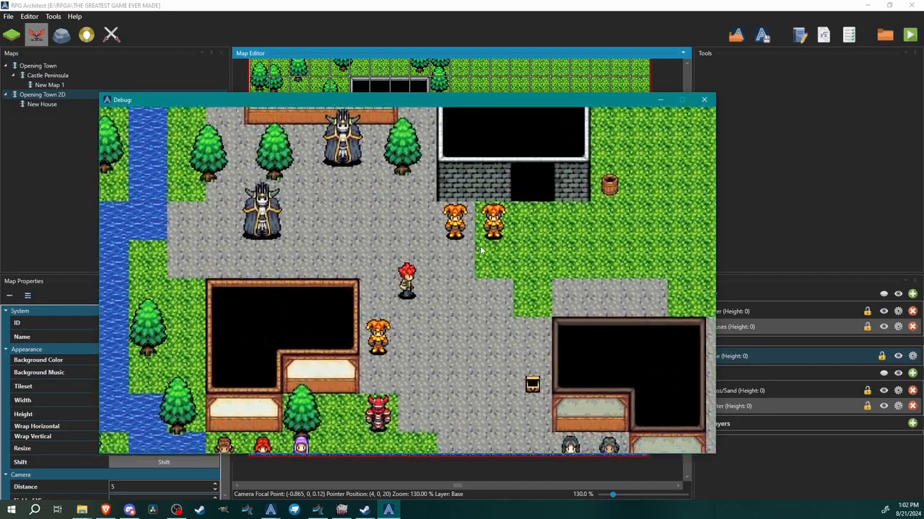
{"action": "key", "text": "Down"}
{"action": "key", "text": "Right"}
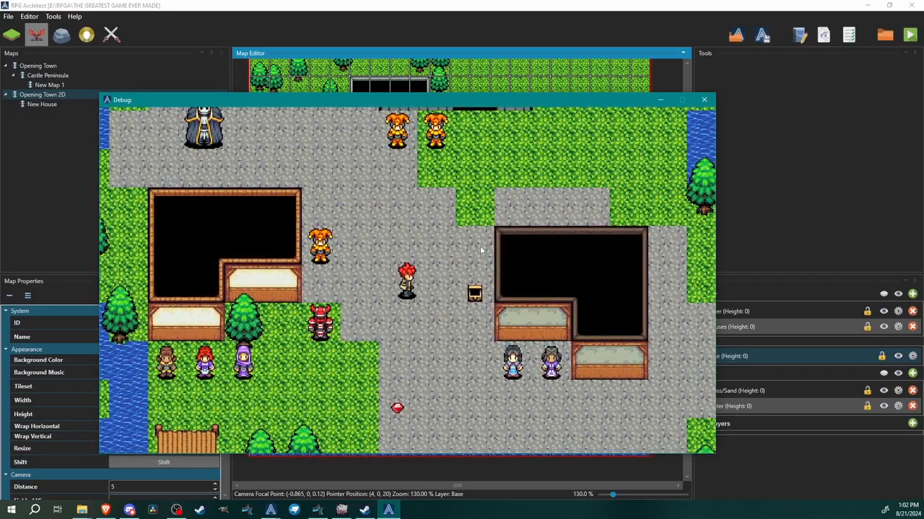
{"action": "key", "text": "Down"}
{"action": "key", "text": "Right"}
{"action": "key", "text": "Left"}
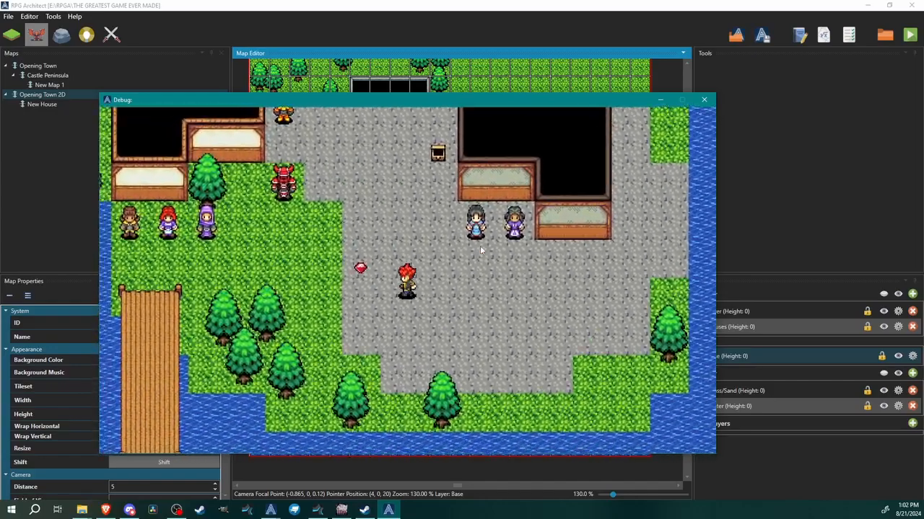
{"action": "key", "text": "Left"}
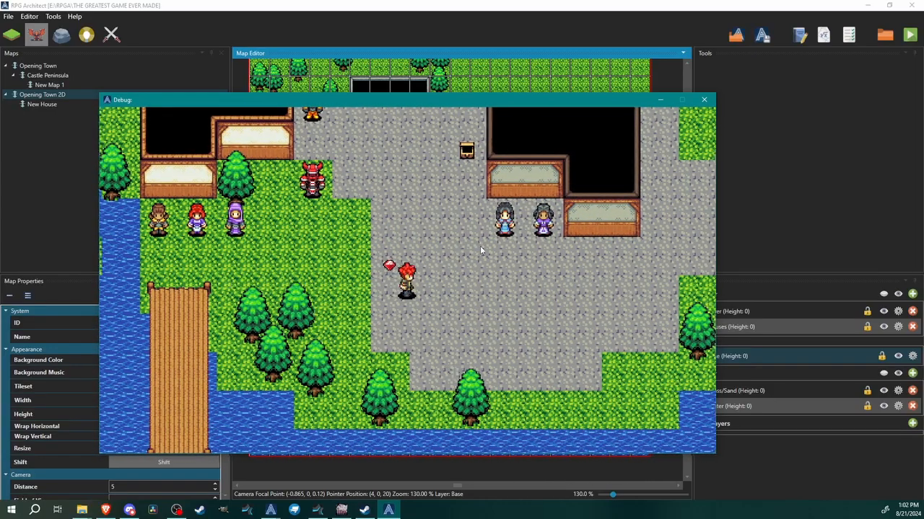
{"action": "key", "text": "Right"}
{"action": "key", "text": "Down"}
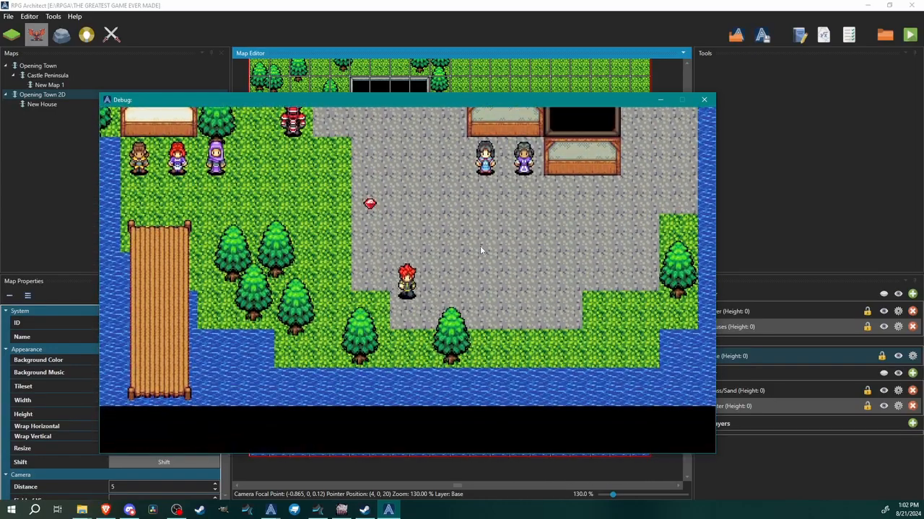
Open the main menu and move the selection back and forth through its entries to check the cursor.
{"action": "key", "text": "Escape"}
{"action": "key", "text": "Down"}
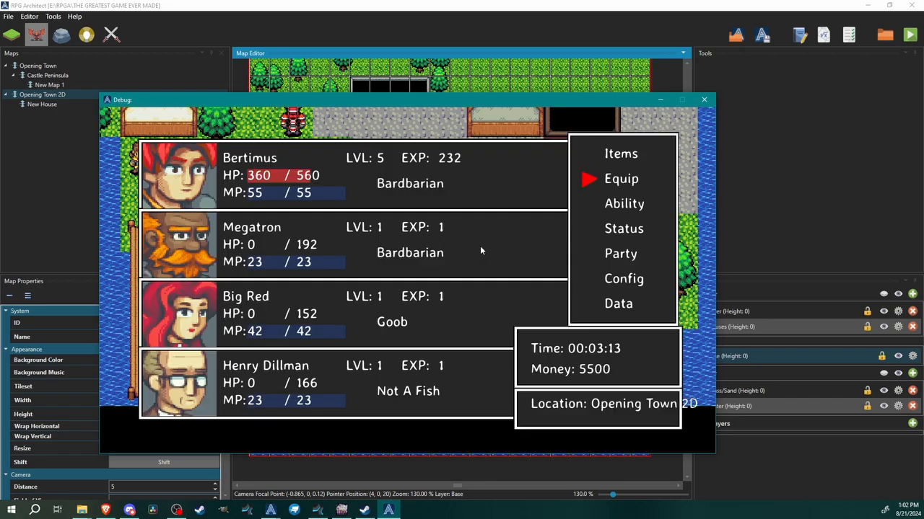
{"action": "key", "text": "Down"}
{"action": "key", "text": "Down"}
{"action": "key", "text": "Down"}
{"action": "key", "text": "Down"}
{"action": "key", "text": "Down"}
{"action": "key", "text": "Down"}
{"action": "key", "text": "Down"}
{"action": "key", "text": "Down"}
{"action": "key", "text": "Down"}
{"action": "key", "text": "Down"}
{"action": "key", "text": "Down"}
{"action": "key", "text": "Down"}
{"action": "key", "text": "Up"}
{"action": "key", "text": "Up"}
{"action": "key", "text": "Up"}
{"action": "key", "text": "Up"}
{"action": "key", "text": "Down"}
{"action": "key", "text": "Up"}
{"action": "key", "text": "Up"}
{"action": "key", "text": "Down"}
{"action": "key", "text": "Up"}
Open Bertimus's Equip screen to review the equipped gear, and go back to the main menu.
{"action": "key", "text": "Return"}
{"action": "key", "text": "Return"}
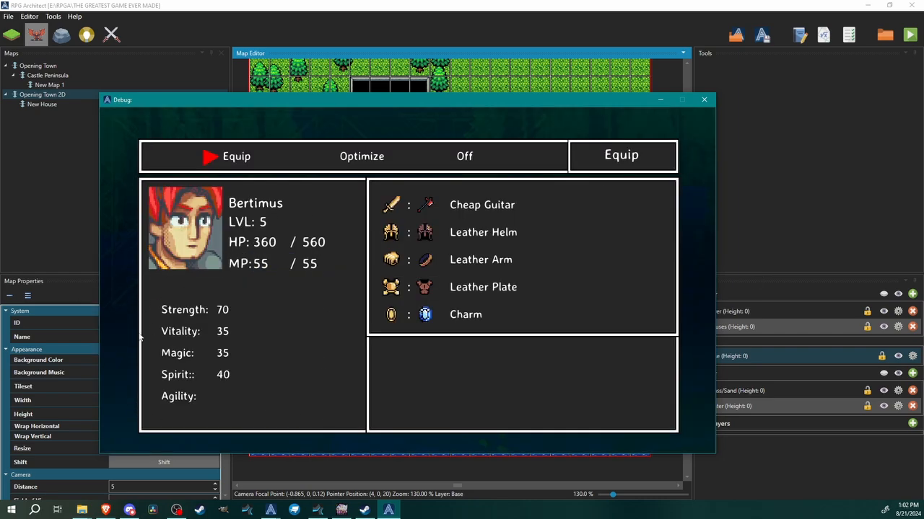
{"action": "key", "text": "Escape"}
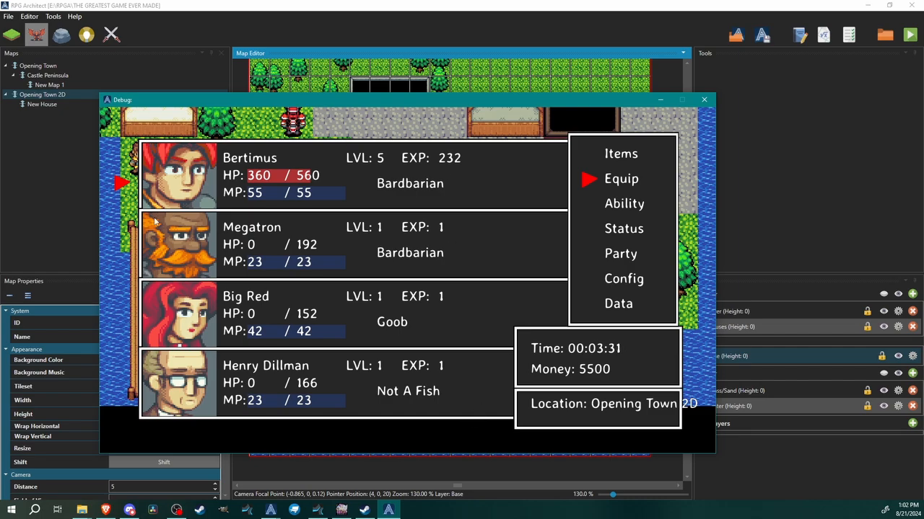
View the Party formation screen, then close the menus and return to the map.
{"action": "key", "text": "Down"}
{"action": "key", "text": "Down"}
{"action": "key", "text": "Down"}
{"action": "key", "text": "Return"}
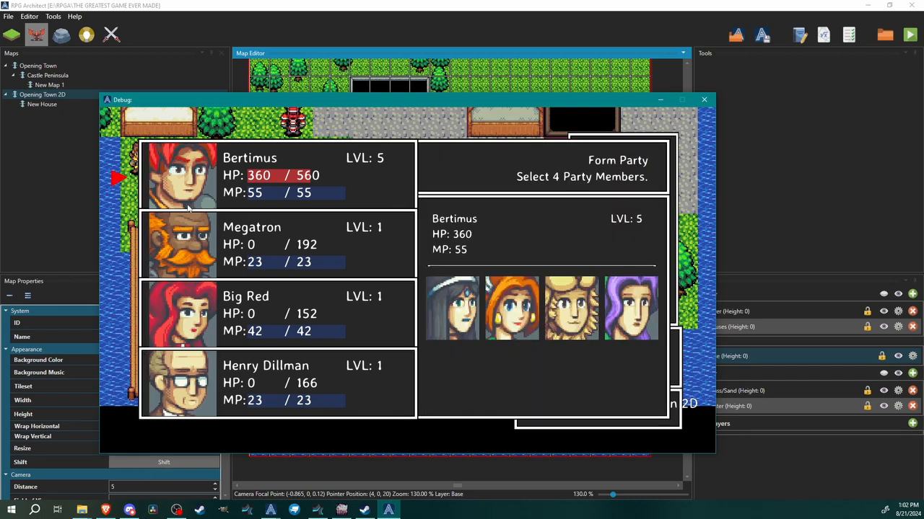
{"action": "key", "text": "Escape"}
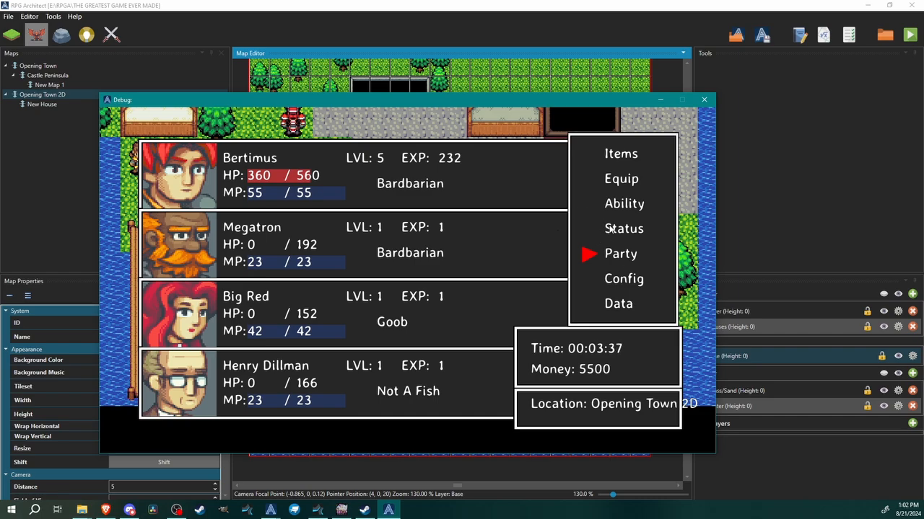
{"action": "key", "text": "Up"}
{"action": "key", "text": "Up"}
{"action": "key", "text": "Up"}
{"action": "key", "text": "Down"}
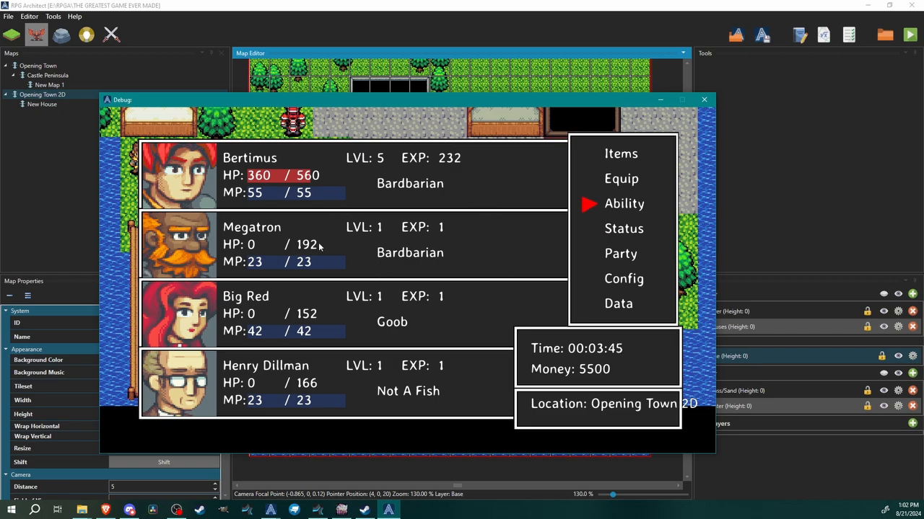
{"action": "key", "text": "Down"}
{"action": "key", "text": "Up"}
{"action": "key", "text": "Escape"}
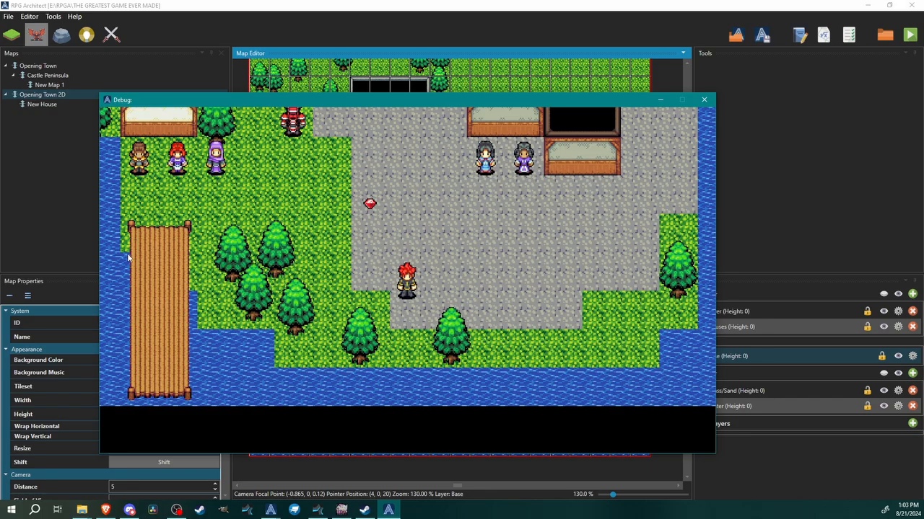
Walk Bertimus up to the open area near the horned cloaked figures and open the main menu.
{"action": "key", "text": "Up"}
{"action": "key", "text": "Up"}
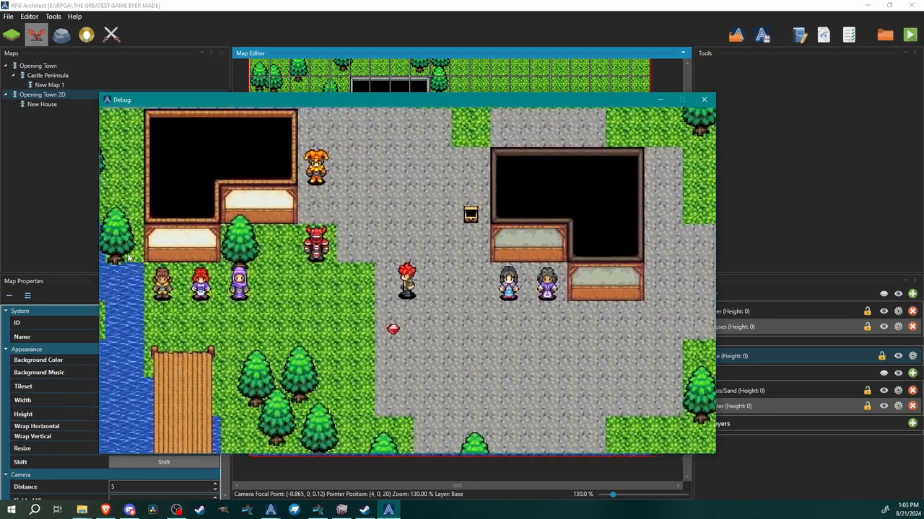
{"action": "key", "text": "Up"}
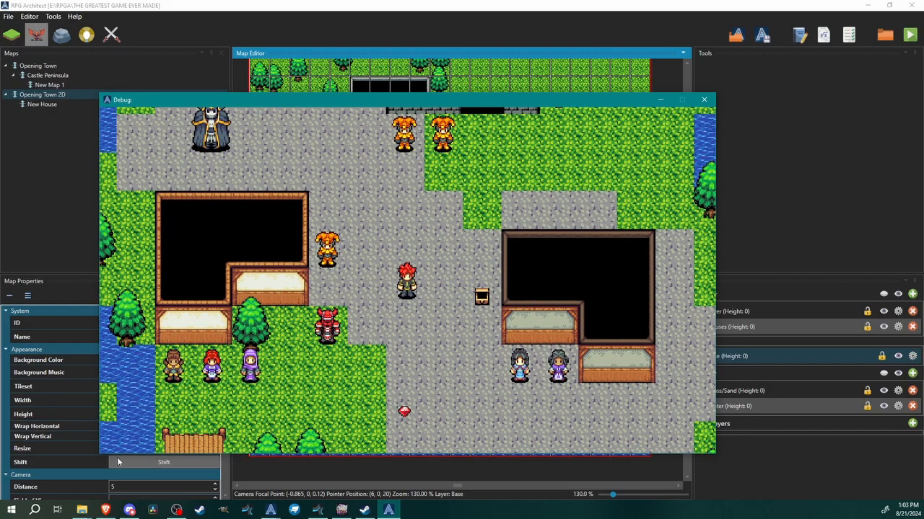
{"action": "key", "text": "Up"}
{"action": "key", "text": "Up"}
{"action": "key", "text": "Left"}
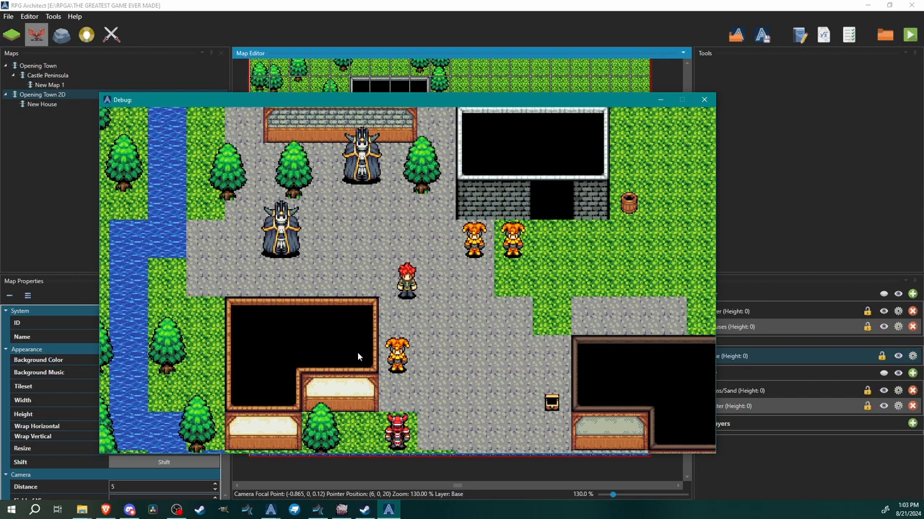
{"action": "key", "text": "Escape"}
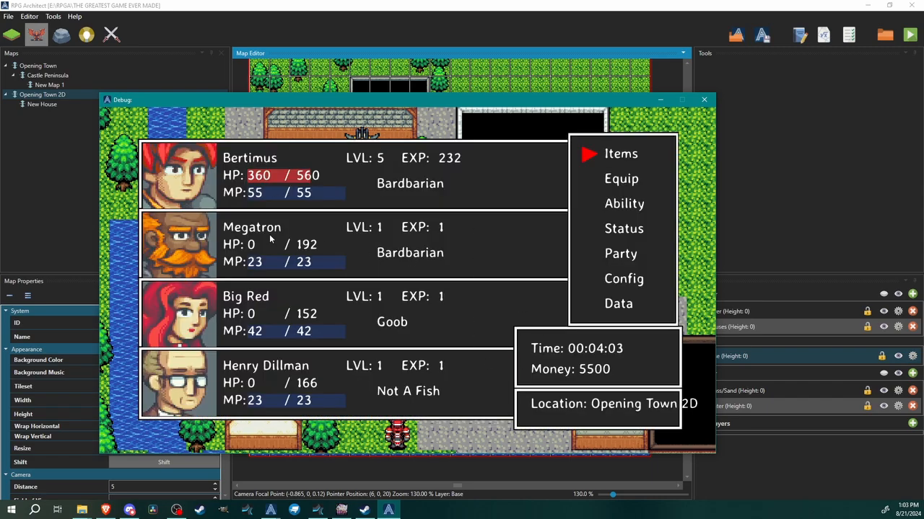
Open the Party formation screen and replace Megatron in the second slot with Gabbbb.
{"action": "key", "text": "Up"}
{"action": "key", "text": "Up"}
{"action": "key", "text": "Up"}
{"action": "key", "text": "Return"}
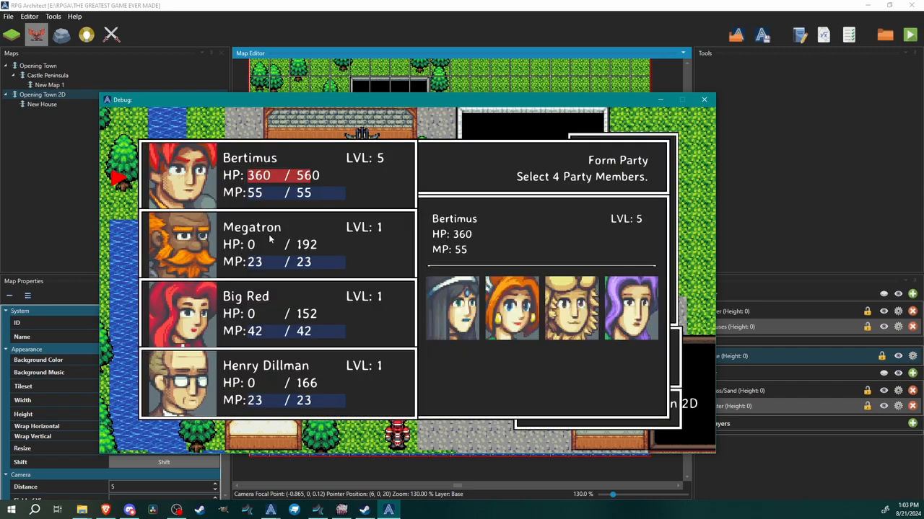
{"action": "key", "text": "Down"}
{"action": "key", "text": "Return"}
{"action": "key", "text": "Right"}
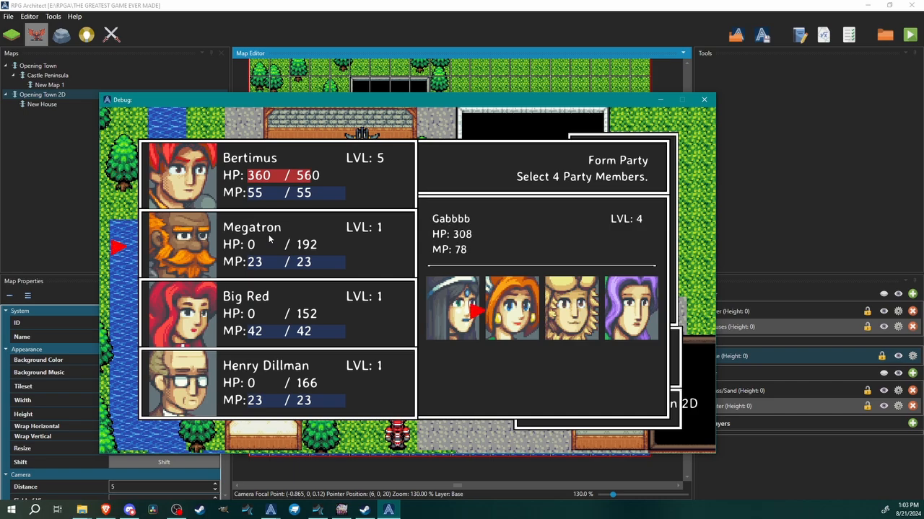
{"action": "key", "text": "Return"}
Swap Gorlok in for Big Red in the third party slot and Ms. Guppy into the fourth slot.
{"action": "key", "text": "Return"}
{"action": "key", "text": "Right"}
{"action": "key", "text": "Right"}
{"action": "key", "text": "Return"}
{"action": "key", "text": "Down"}
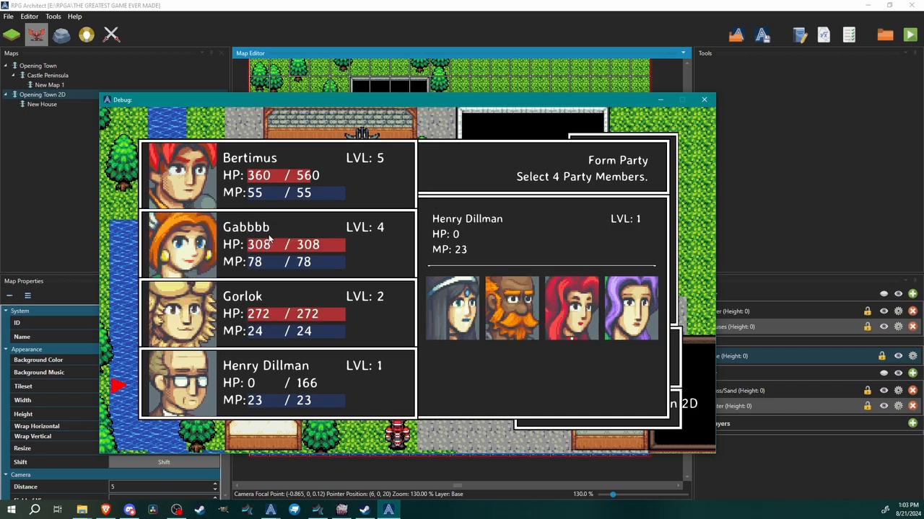
{"action": "key", "text": "Return"}
{"action": "key", "text": "Right"}
{"action": "key", "text": "Return"}
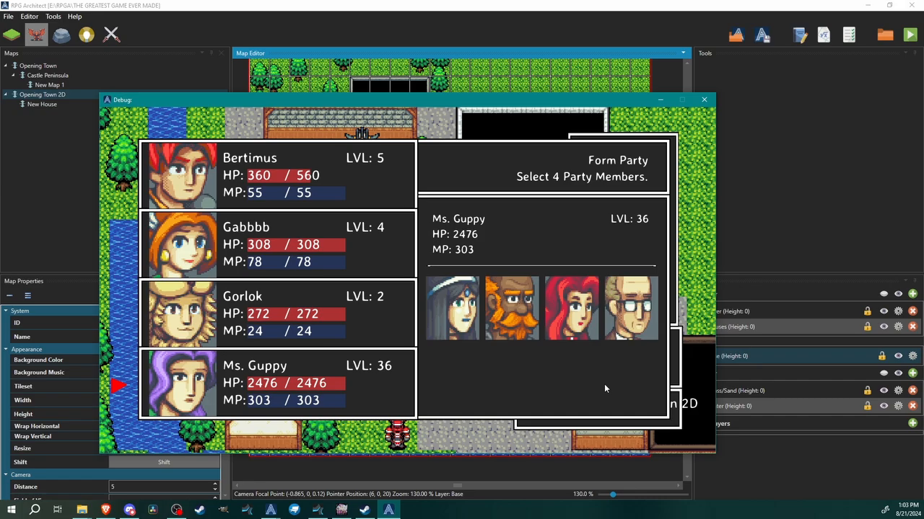
Close the menus and walk Bertimus down the stone path to between the orange-haired figure and the chest.
{"action": "key", "text": "Escape"}
{"action": "key", "text": "Escape"}
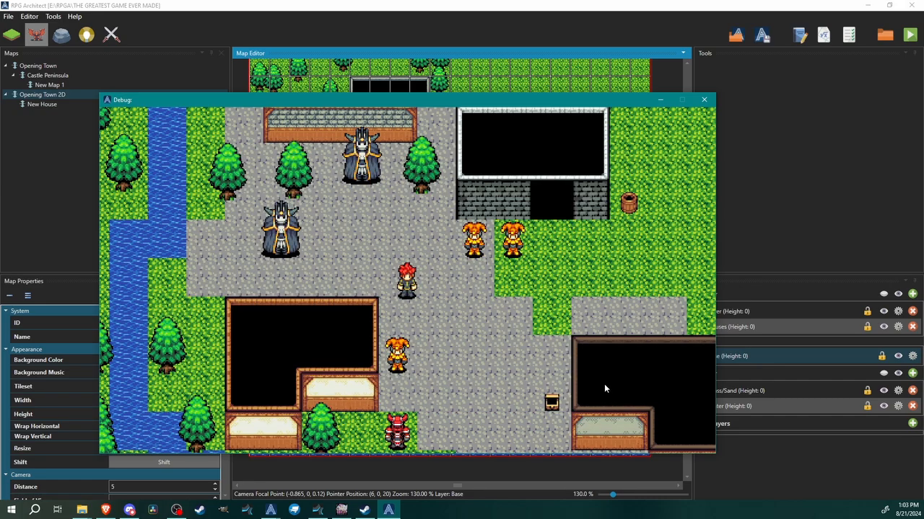
{"action": "key", "text": "Down"}
{"action": "key", "text": "Right"}
{"action": "key", "text": "Right"}
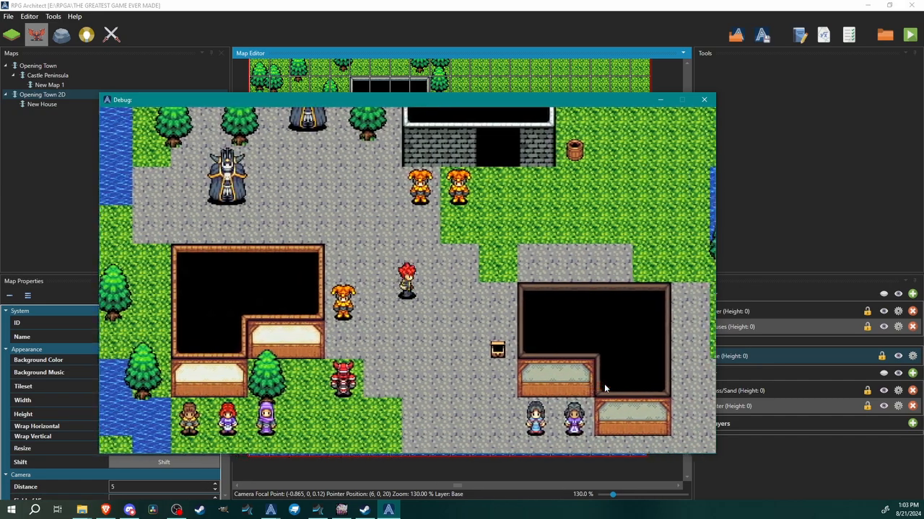
{"action": "key", "text": "Down"}
{"action": "key", "text": "Left"}
{"action": "key", "text": "Down"}
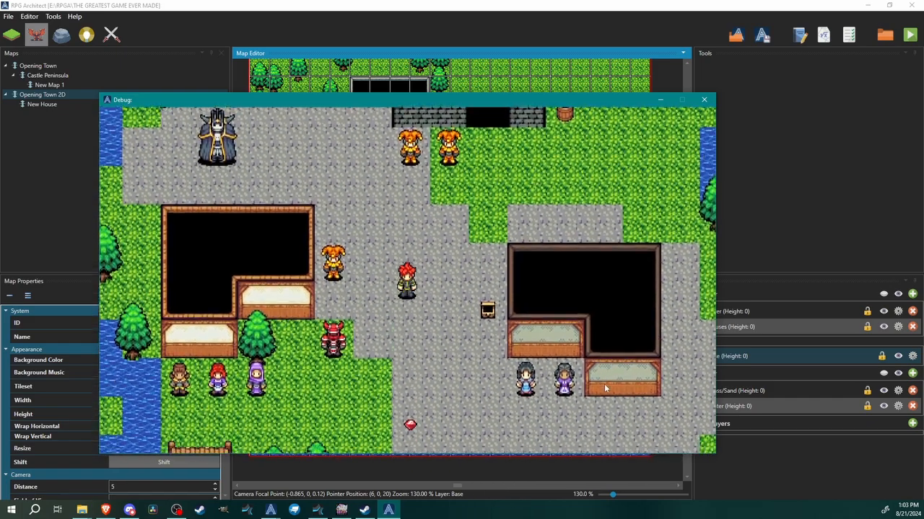
{"action": "key", "text": "Down"}
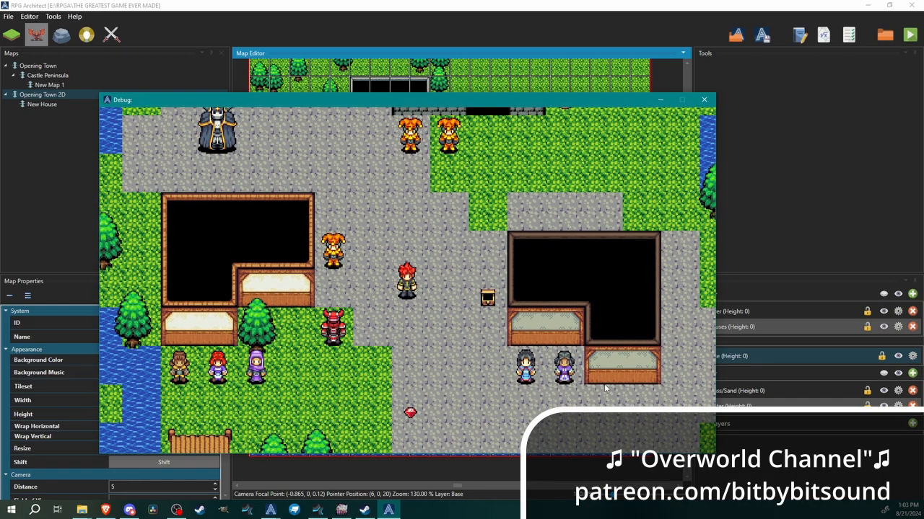